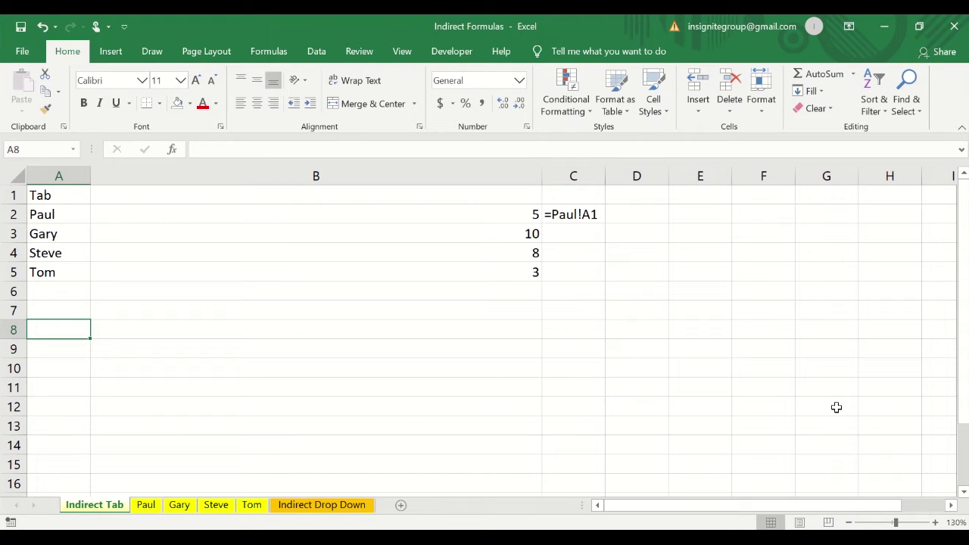
# - Enter the formula =INDIRECT(A1) in cell B8 of the Indirect Tab sheet
pyautogui.click(219, 335)
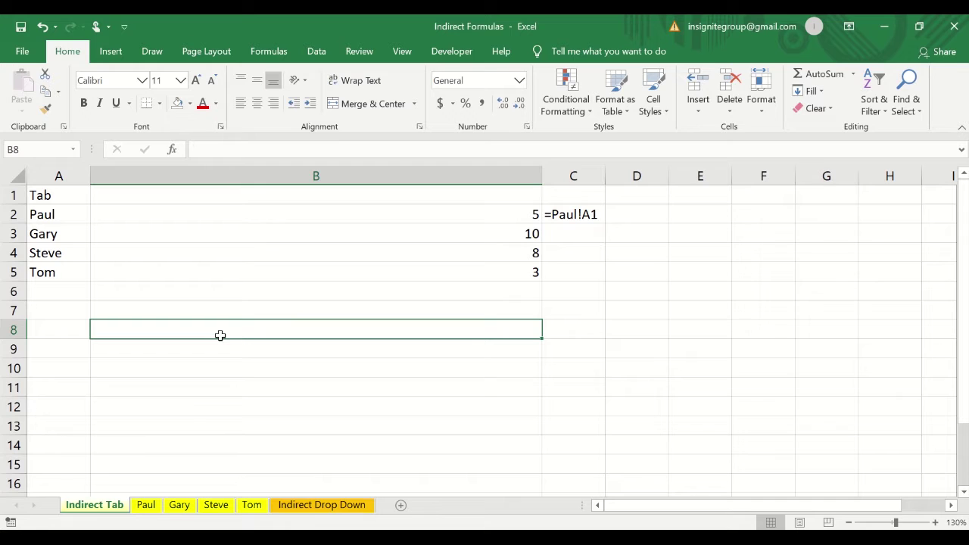
pyautogui.write('=')
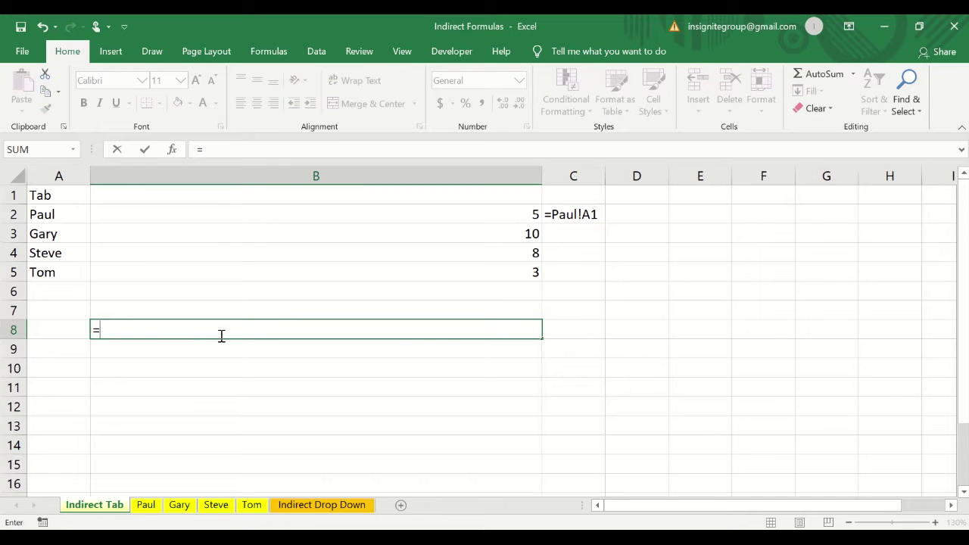
pyautogui.write('indi')
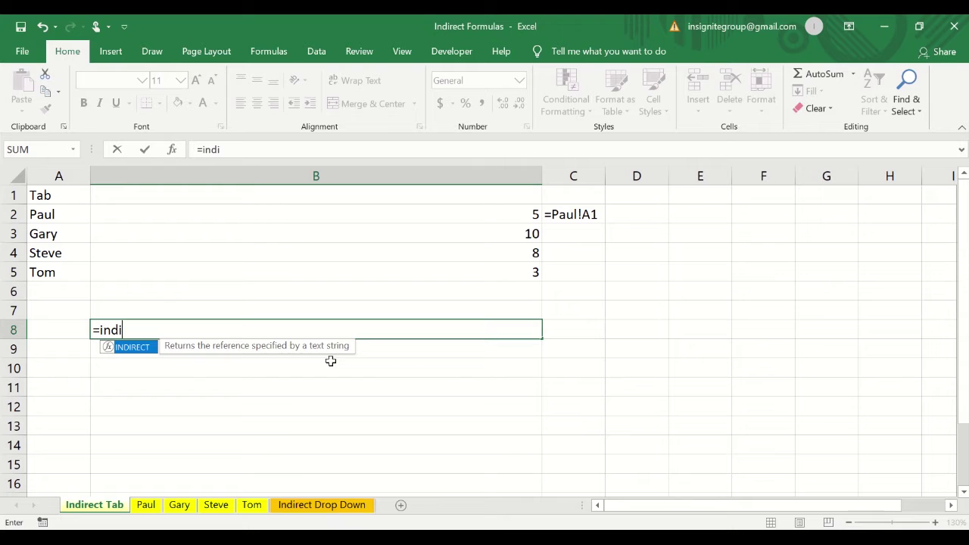
pyautogui.write('rect(')
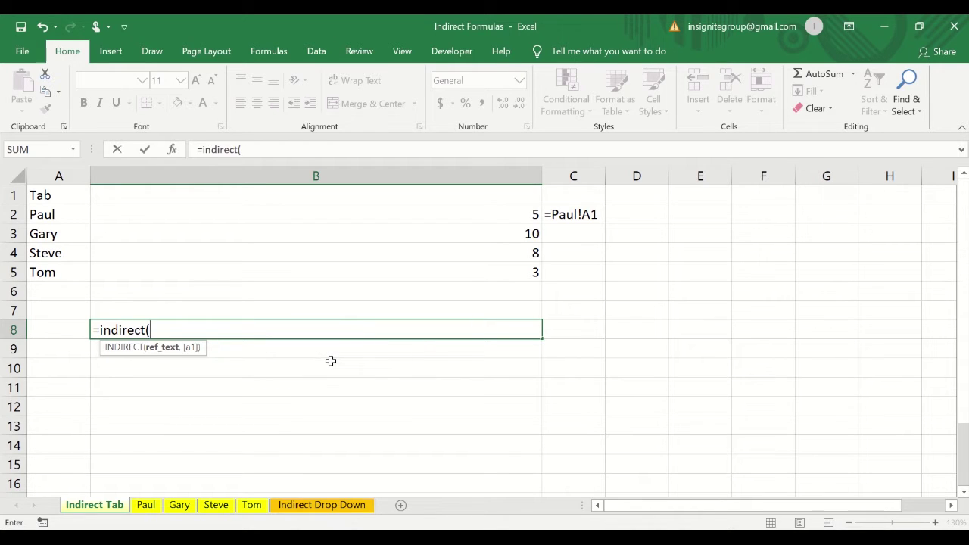
pyautogui.write('a1)')
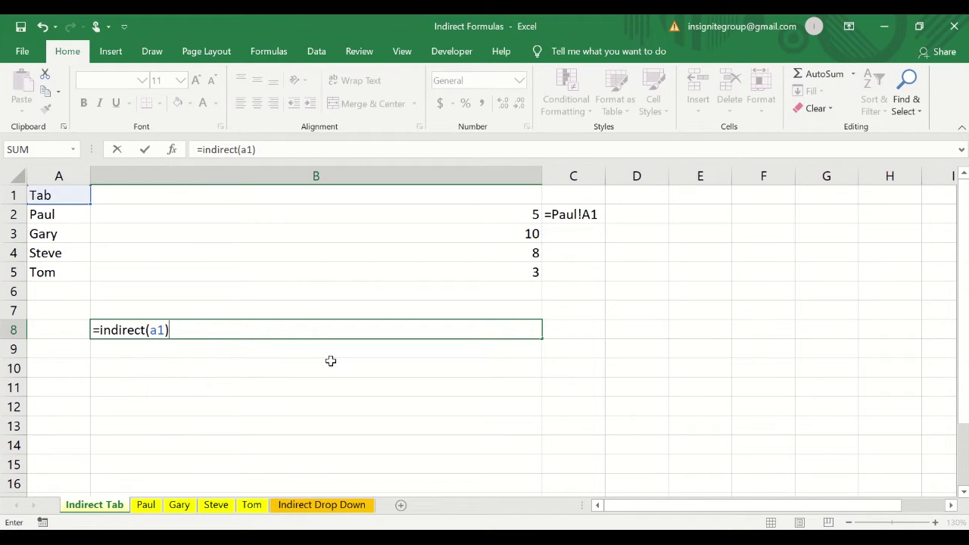
pyautogui.press('Return')
pyautogui.press('Up')
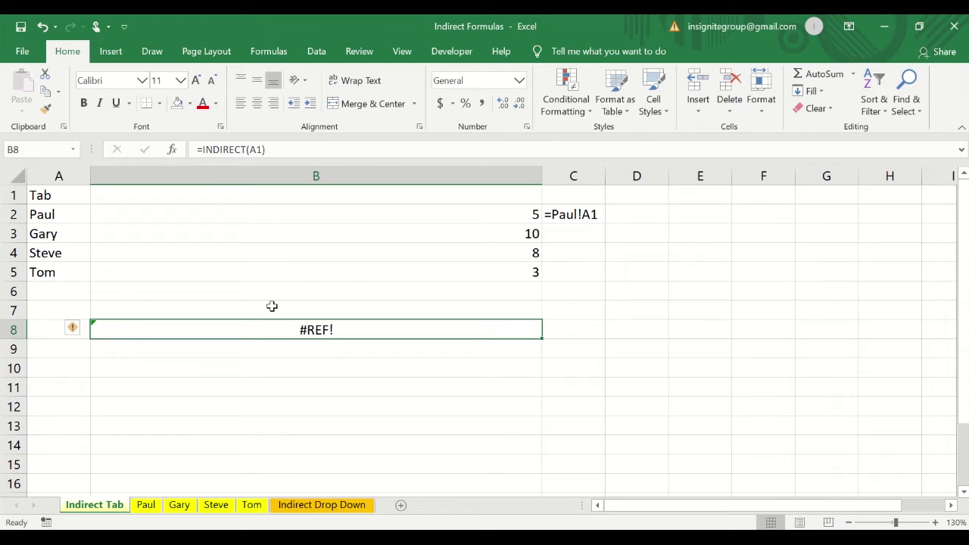
# - Change the formula in B8 to =INDIRECT("a1") and enter =a1 in B9 for comparison
pyautogui.click(308, 152)
pyautogui.press('BackSpace')
pyautogui.press('BackSpace')
pyautogui.press('BackSpace')
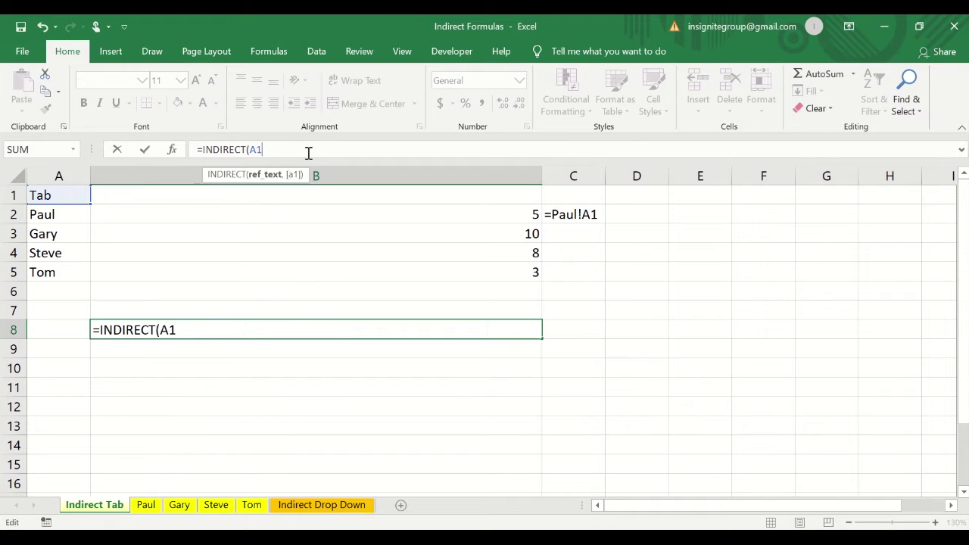
pyautogui.write('"a')
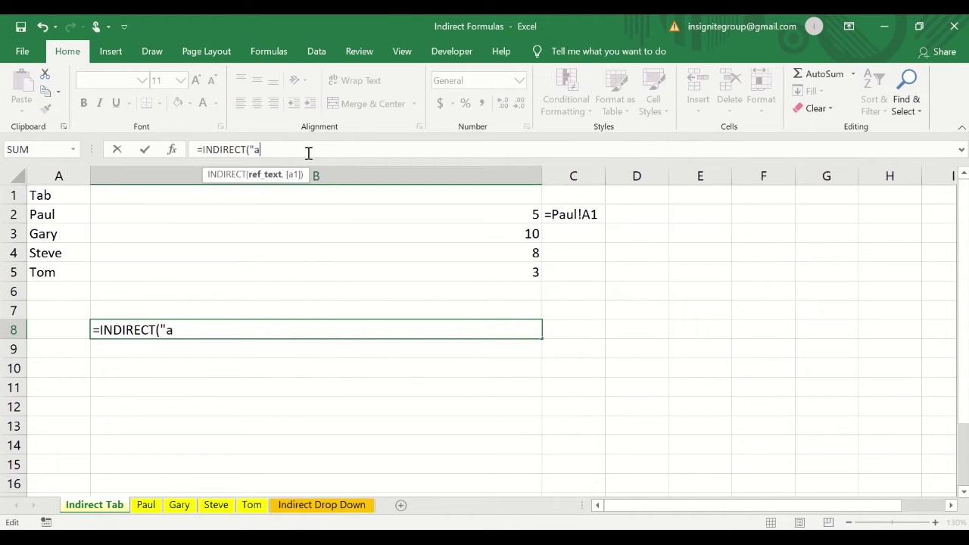
pyautogui.write('1")')
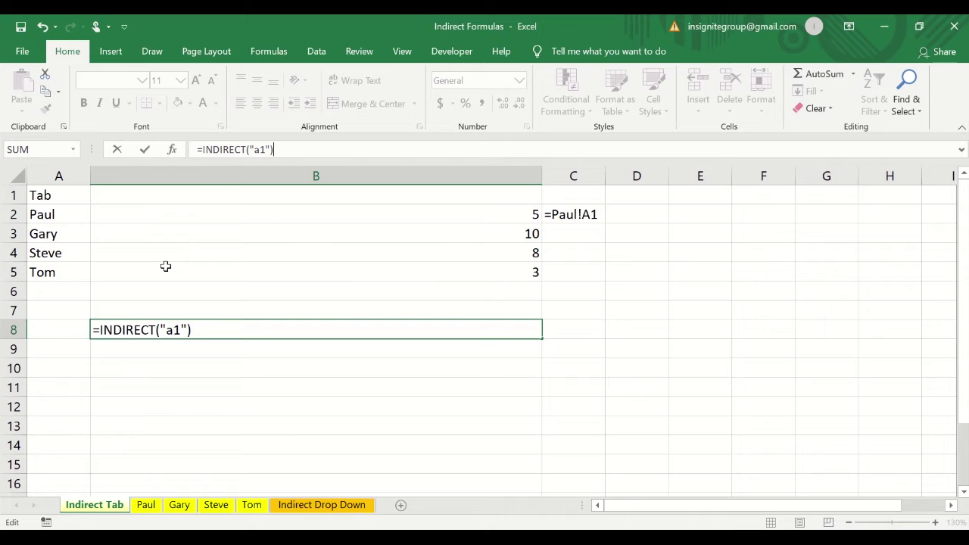
pyautogui.press('Return')
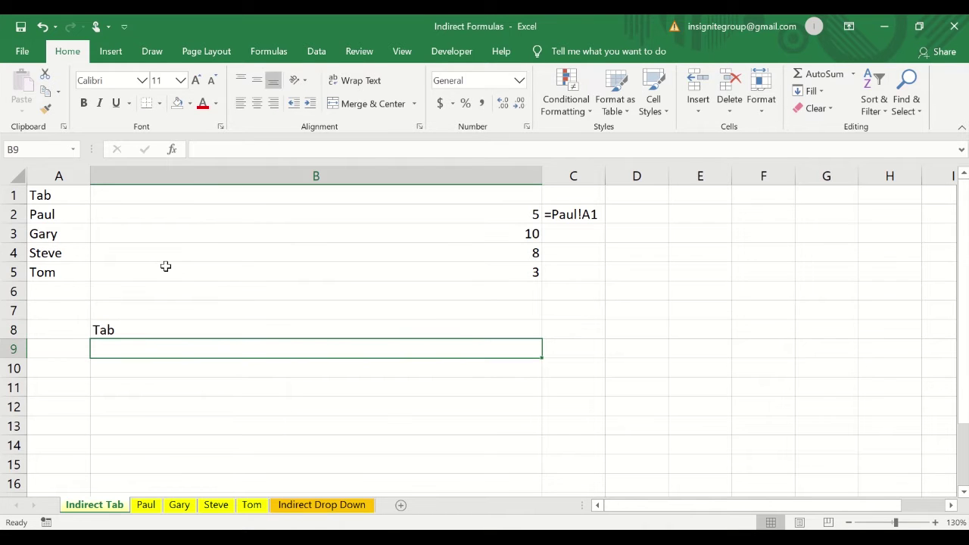
pyautogui.write('=a1')
pyautogui.press('Return')
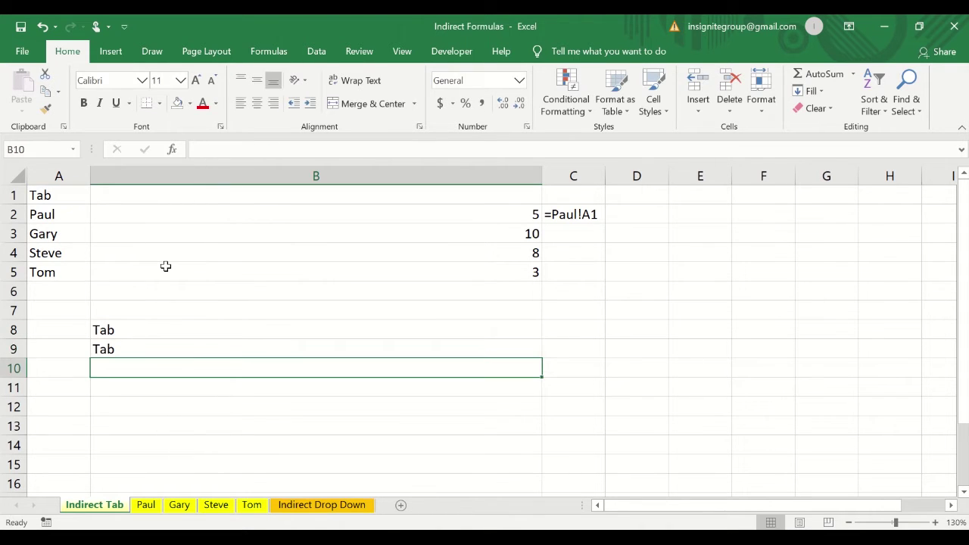
# - Clear the two test formulas from cells B8:B9
pyautogui.press('Up')
pyautogui.press('Up')
pyautogui.hotkey('shift', 'Down')
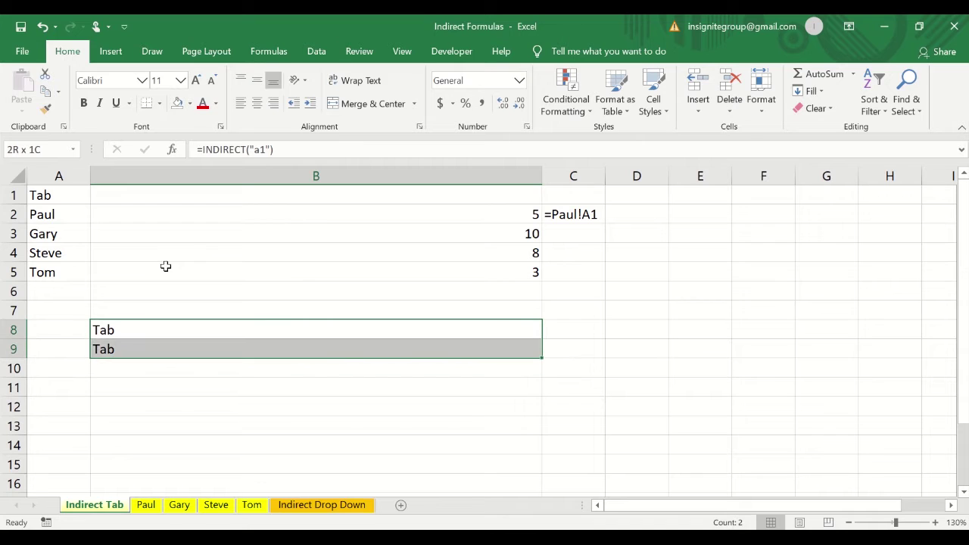
pyautogui.hotkey('shift', 'Up')
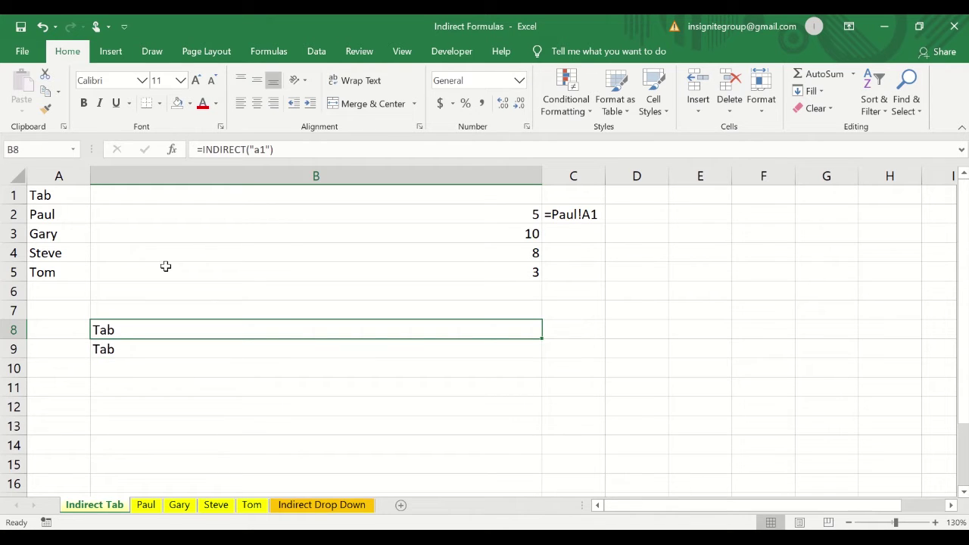
pyautogui.hotkey('shift', 'Down')
pyautogui.hotkey('shift', 'Up')
pyautogui.hotkey('shift', 'Down')
pyautogui.press('BackSpace')
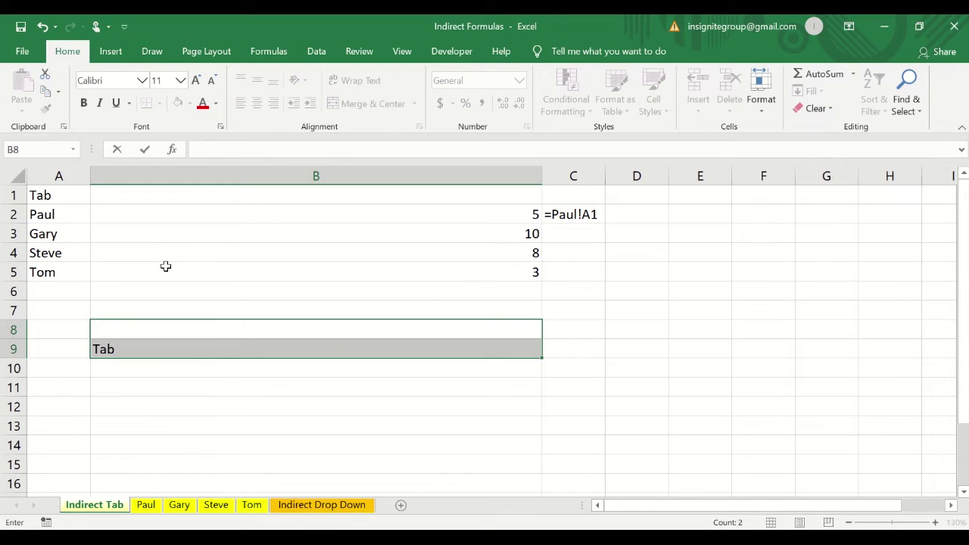
pyautogui.press('Escape')
pyautogui.press('Delete')
# - Examine the list of sheet names under the Tab heading in column A
pyautogui.press('Up')
pyautogui.press('Up')
pyautogui.press('Up')
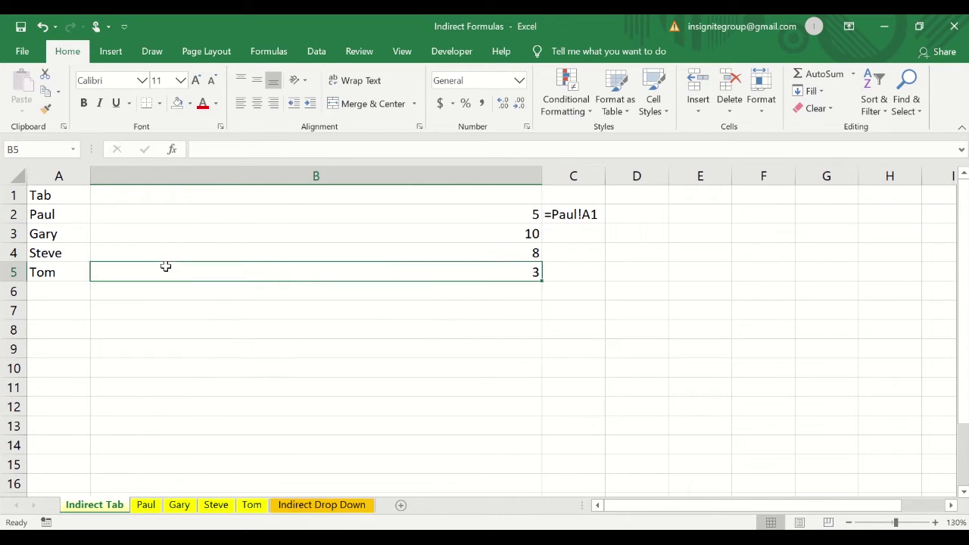
pyautogui.press('Left')
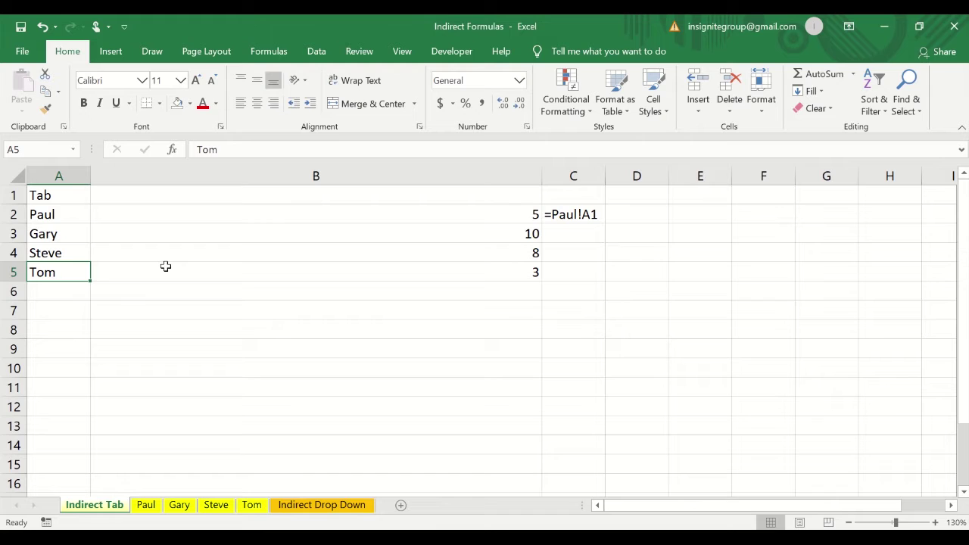
pyautogui.press('Up')
pyautogui.press('Up')
pyautogui.press('Up')
pyautogui.press('Up')
pyautogui.hotkey('shift', 'Down')
pyautogui.hotkey('shift', 'Down')
pyautogui.hotkey('shift', 'Down')
pyautogui.hotkey('shift', 'Down')
pyautogui.hotkey('shift', 'Down')
pyautogui.hotkey('shift', 'Down')
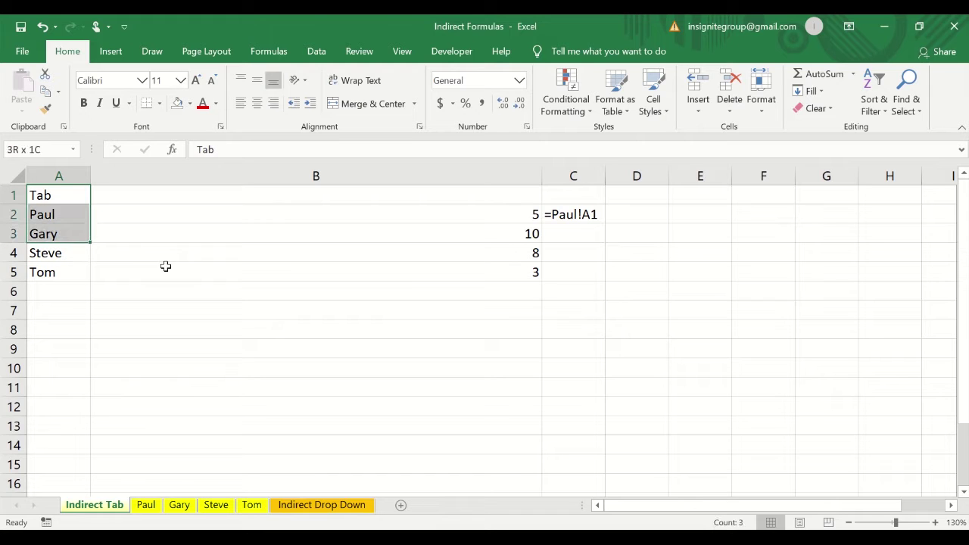
pyautogui.press('Down')
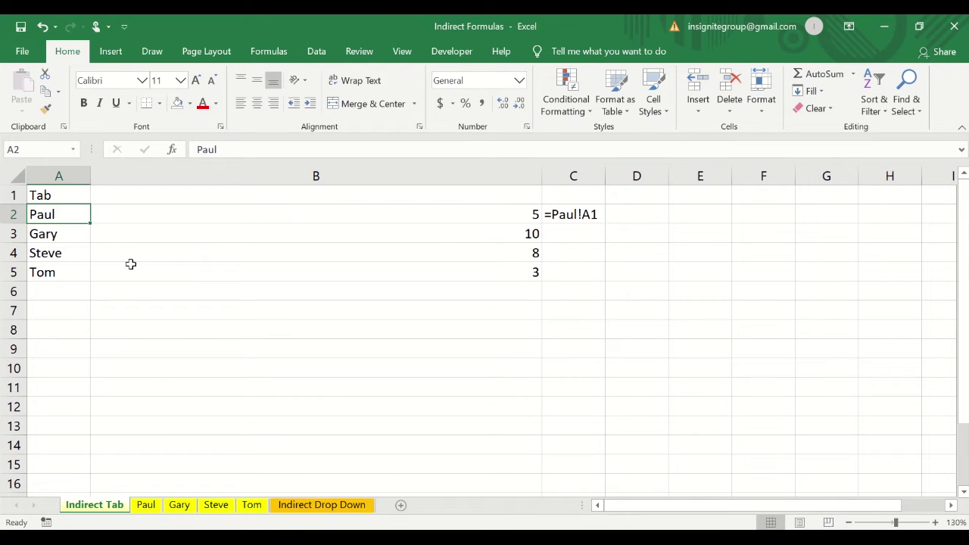
# - Check cell A1 on each of the four person-named sheets and return to the Indirect Tab sheet
pyautogui.click(146, 505)
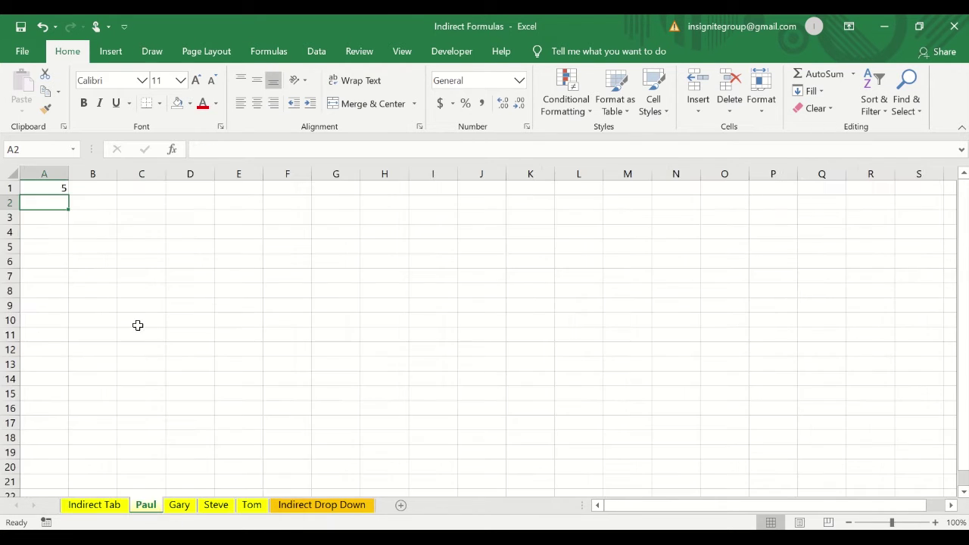
pyautogui.press('Up')
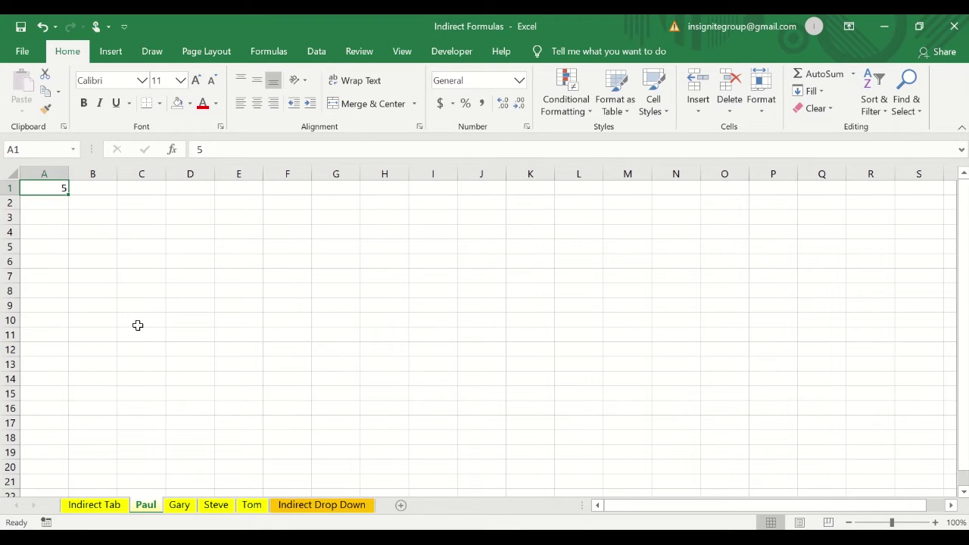
pyautogui.click(179, 504)
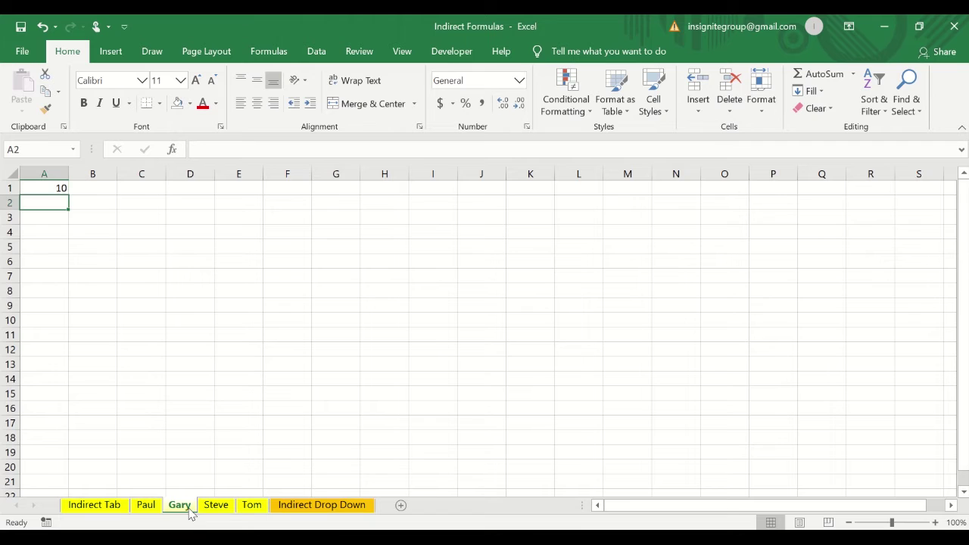
pyautogui.click(216, 504)
pyautogui.click(248, 505)
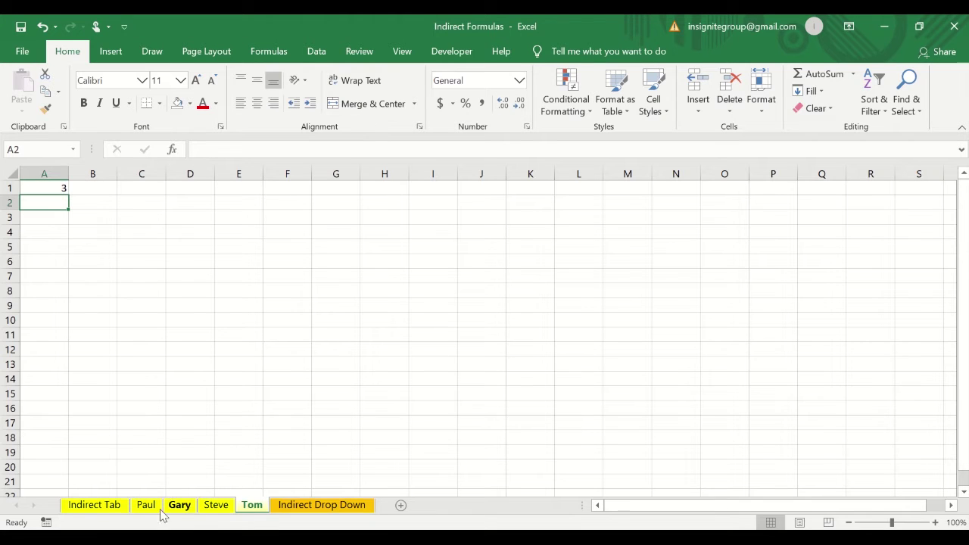
pyautogui.click(91, 505)
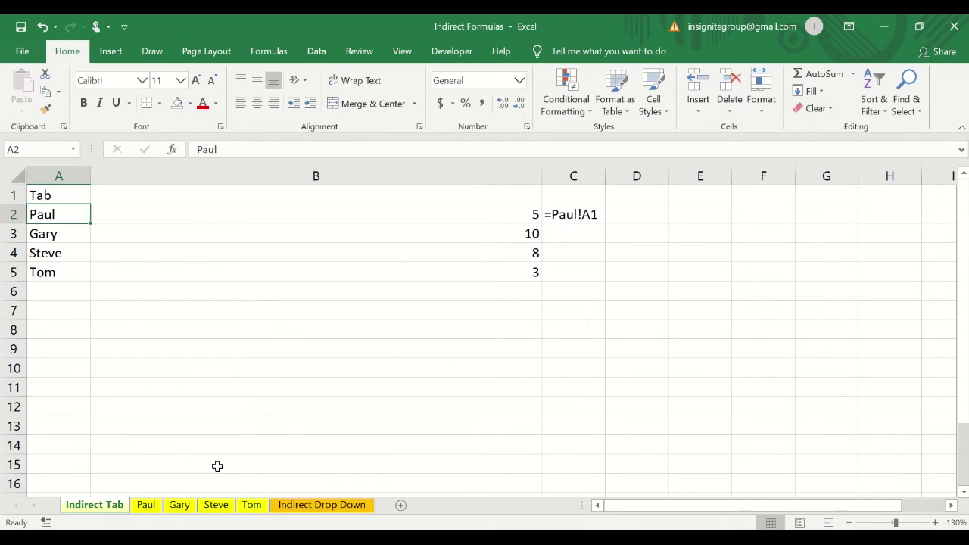
# - Examine the INDIRECT formulas in B2:B5 alongside the sheet names they reference
pyautogui.press('Right')
pyautogui.press('Down')
pyautogui.press('Down')
pyautogui.press('Down')
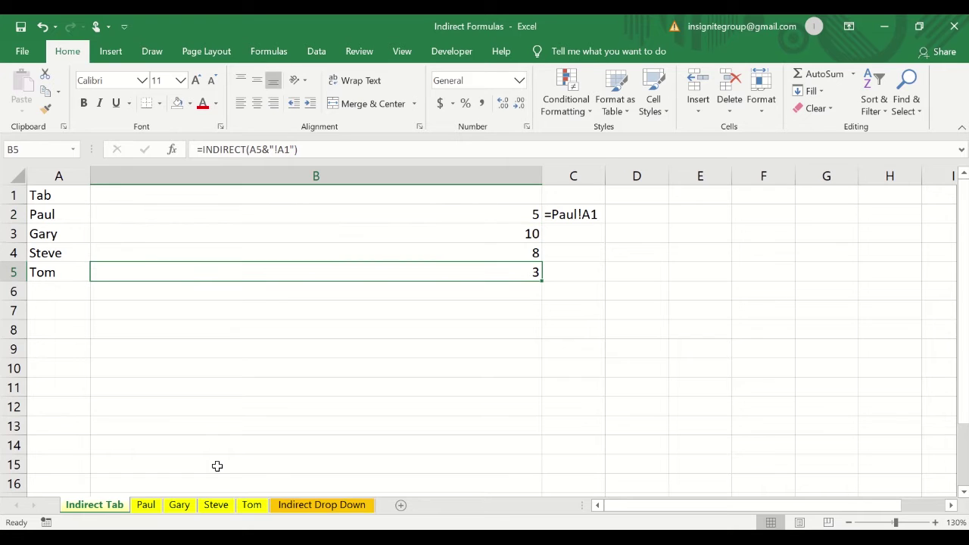
pyautogui.press('Up')
pyautogui.press('Up')
pyautogui.press('Up')
pyautogui.hotkey('shift', 'Left')
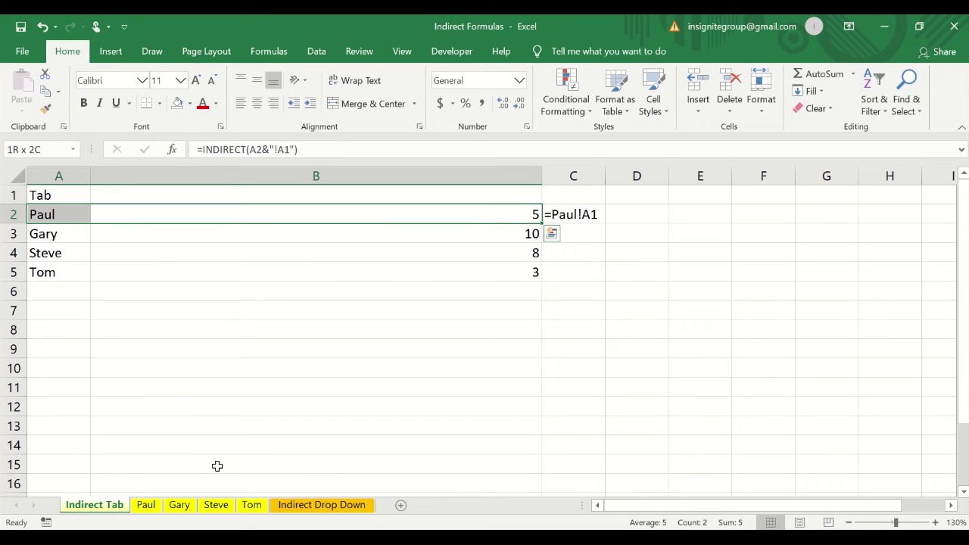
pyautogui.press('Down')
pyautogui.press('Down')
pyautogui.press('Down')
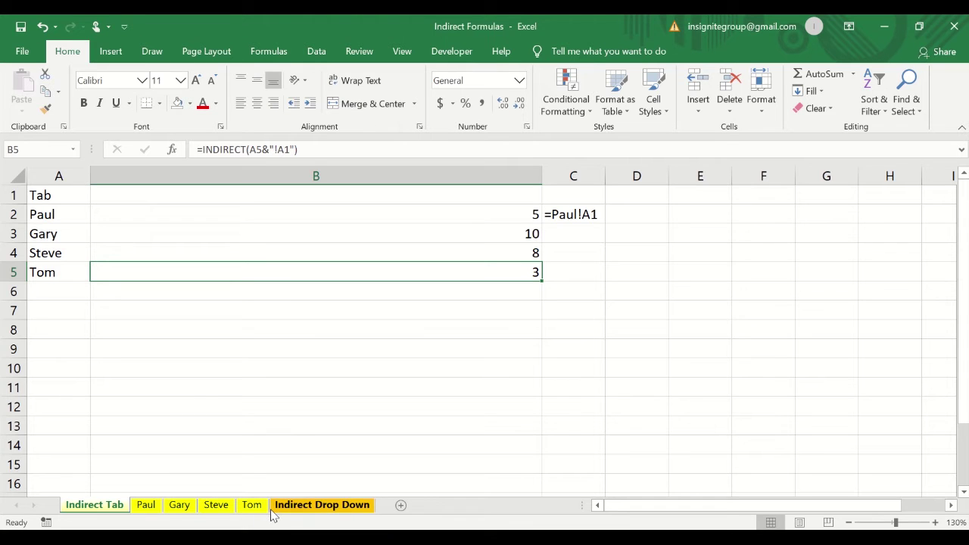
# - Add a fifth person's first name to the sheet-name list in cell A6
pyautogui.press('Down')
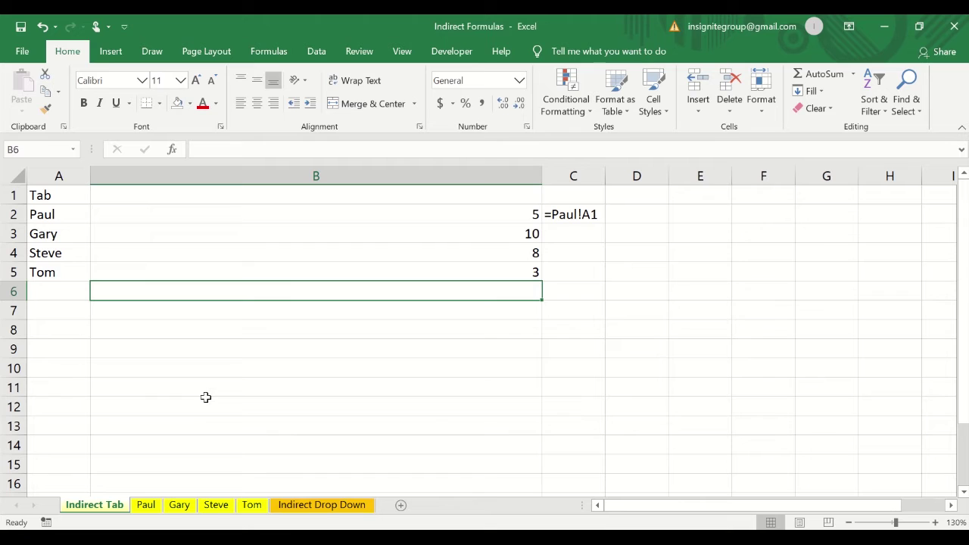
pyautogui.press('Left')
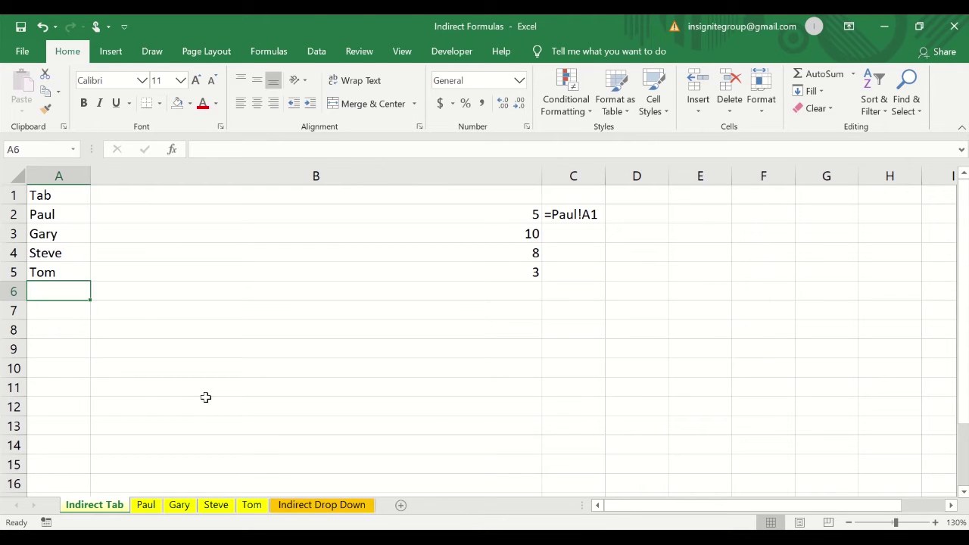
pyautogui.write('Sara')
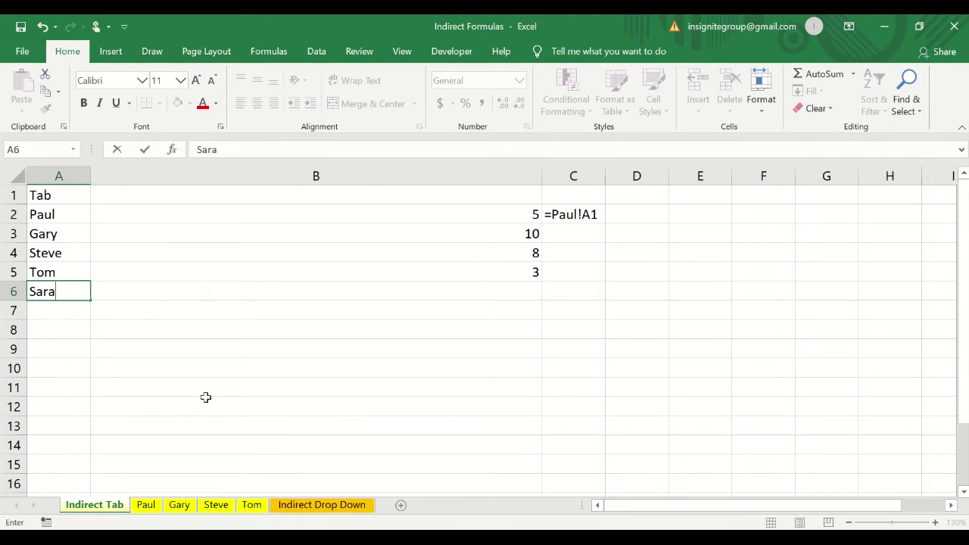
pyautogui.press('Return')
pyautogui.press('Up')
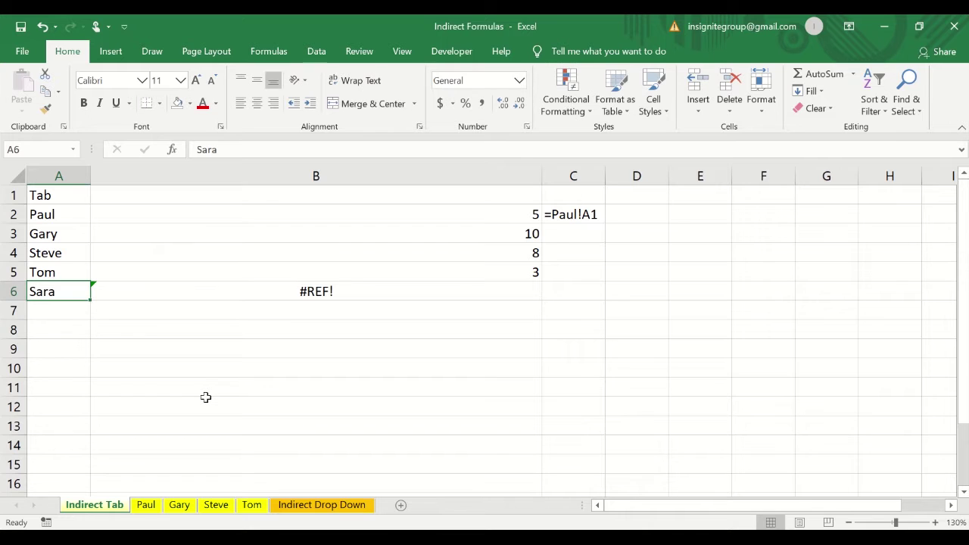
# - Inspect the INDIRECT formula in B6 that references the new name
pyautogui.press('Right')
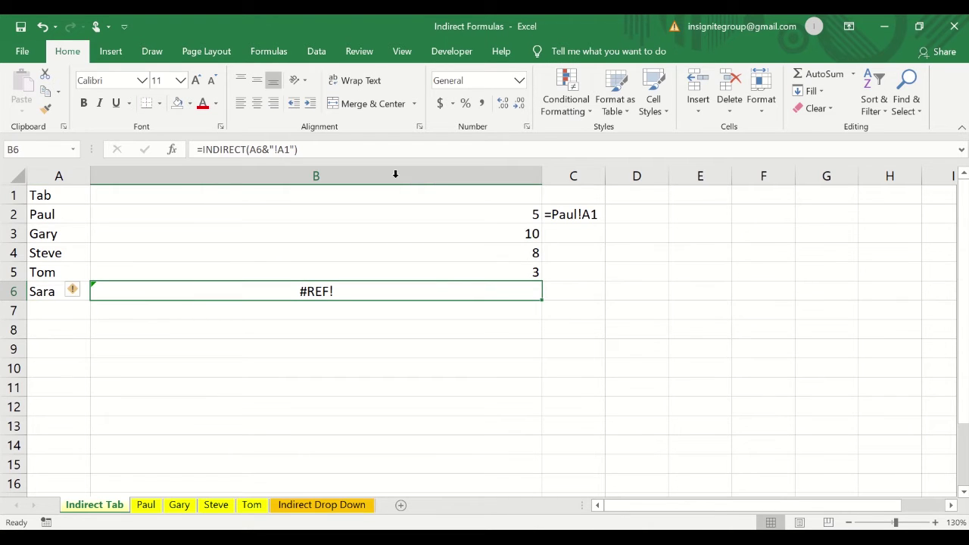
pyautogui.click(363, 157)
pyautogui.press('Escape')
pyautogui.press('Up')
pyautogui.press('Down')
# - Duplicate the last person's sheet, placing the copy before Indirect Drop Down, and rename it to match the name in A6
pyautogui.click(254, 506)
pyautogui.moveTo(257, 513); pyautogui.dragTo(290, 511)
pyautogui.rightClick(290, 507)
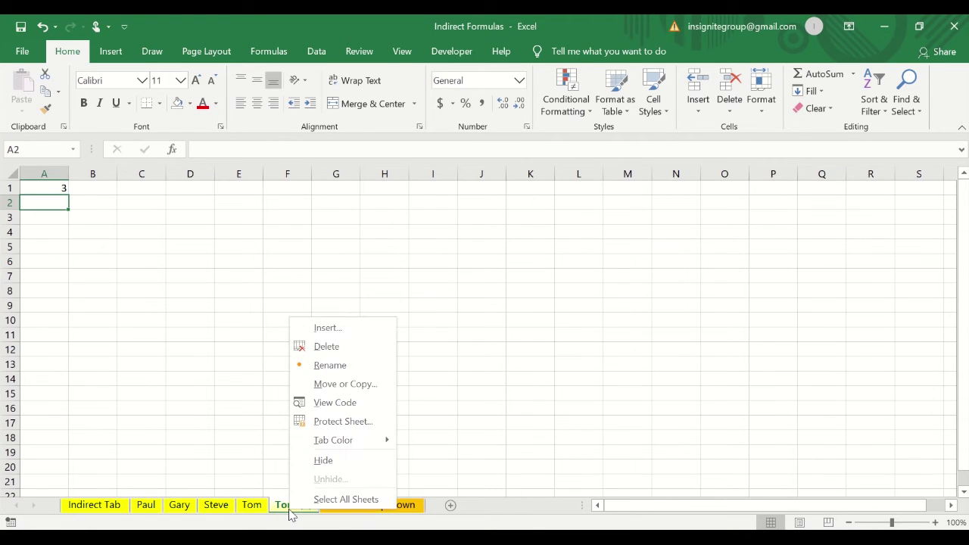
pyautogui.click(365, 367)
pyautogui.write('Sara')
pyautogui.press('Return')
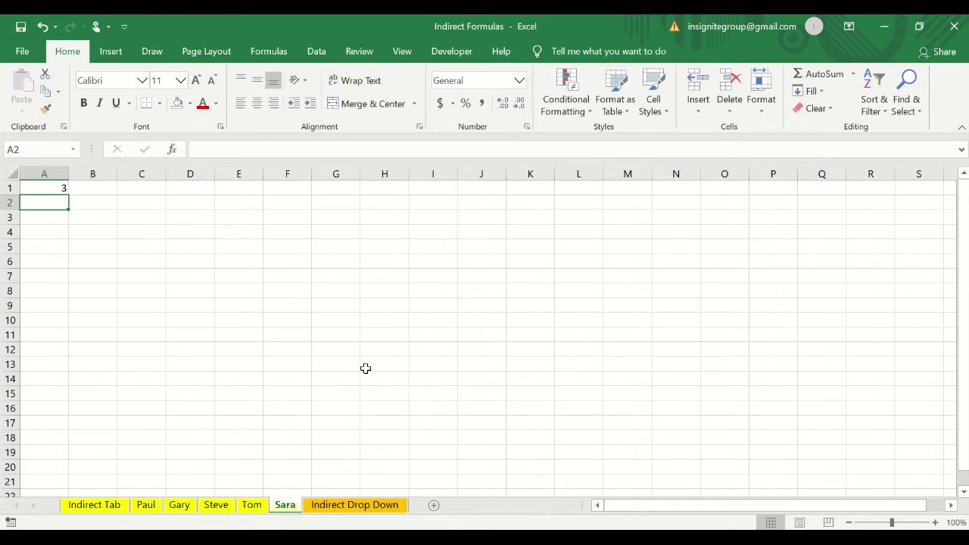
# - Set cell A1 on the new person's sheet to 111
pyautogui.click(104, 512)
pyautogui.press('Up')
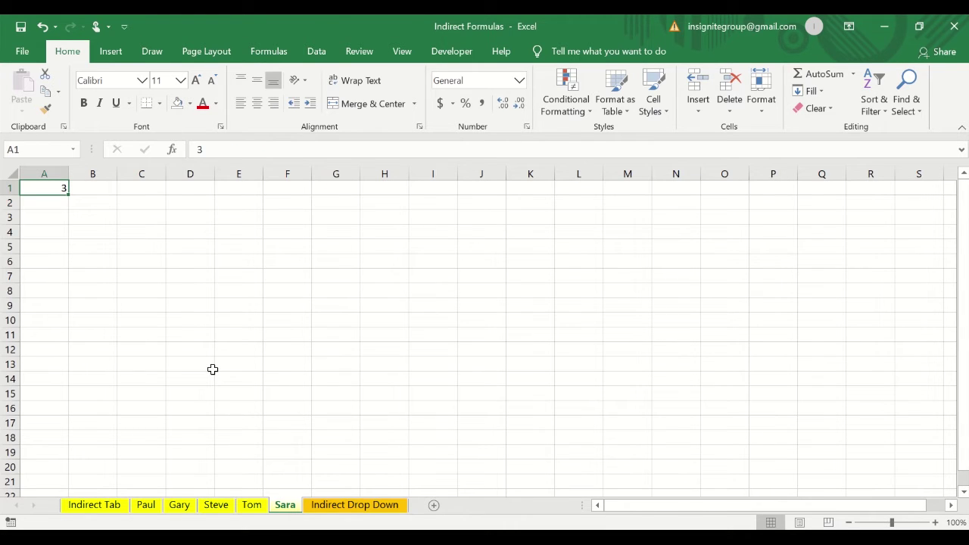
pyautogui.write('111')
pyautogui.press('Return')
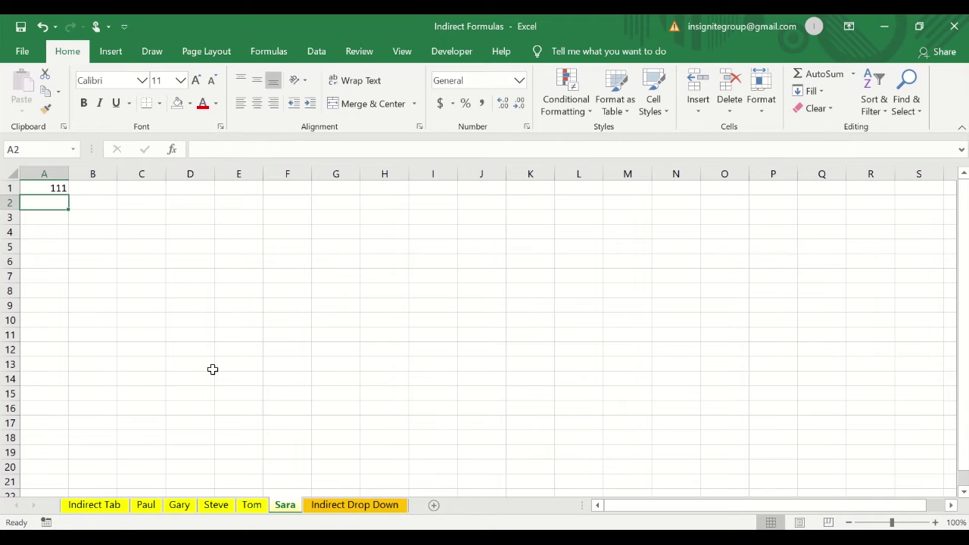
# - Return to the Indirect Tab sheet and check the INDIRECT result in B6 together with the row above
pyautogui.press('Up')
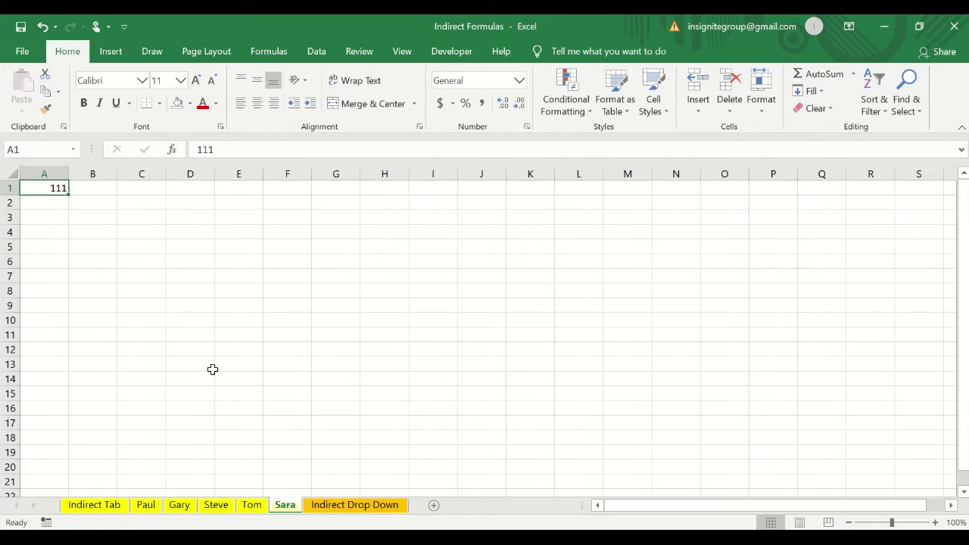
pyautogui.click(104, 508)
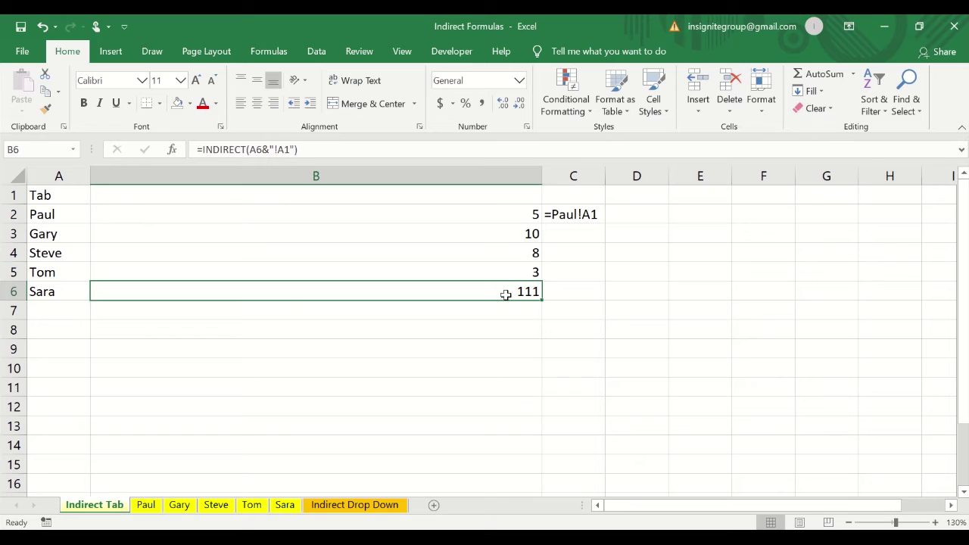
pyautogui.hotkey('shift', 'Up')
pyautogui.hotkey('shift', 'Up')
pyautogui.hotkey('shift', 'Up')
pyautogui.hotkey('shift', 'Up')
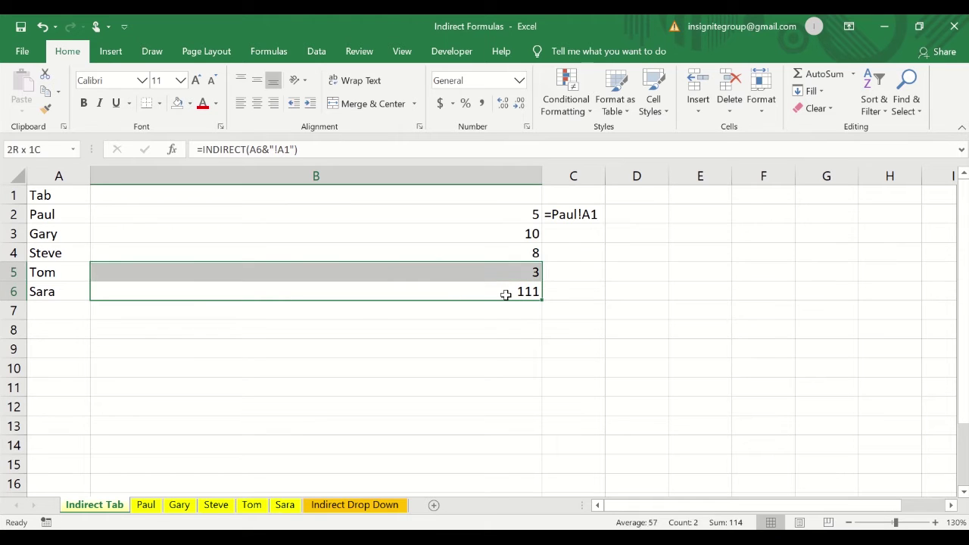
pyautogui.press('Down')
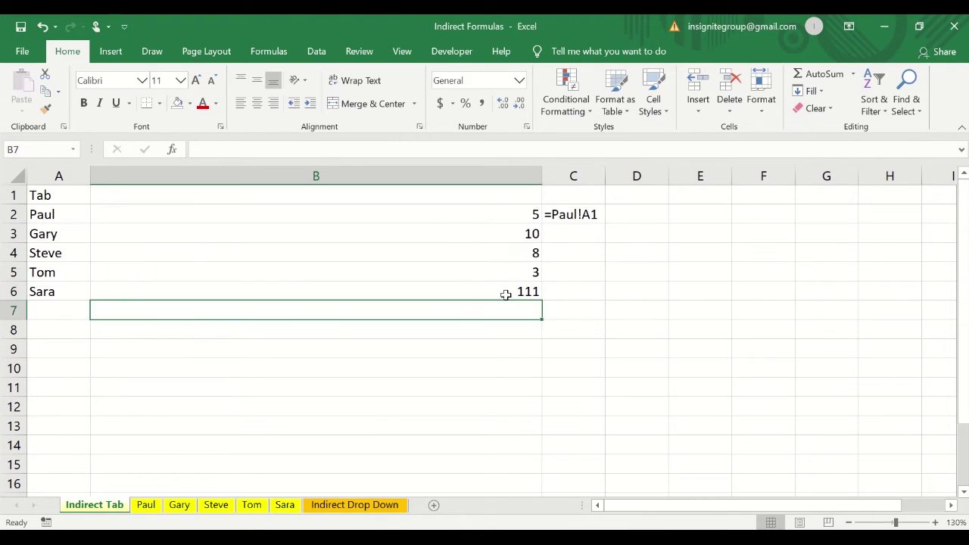
# - Review the sheet-name list in column A against the INDIRECT formulas in column B, ending at B2
pyautogui.press('Up')
pyautogui.press('Left')
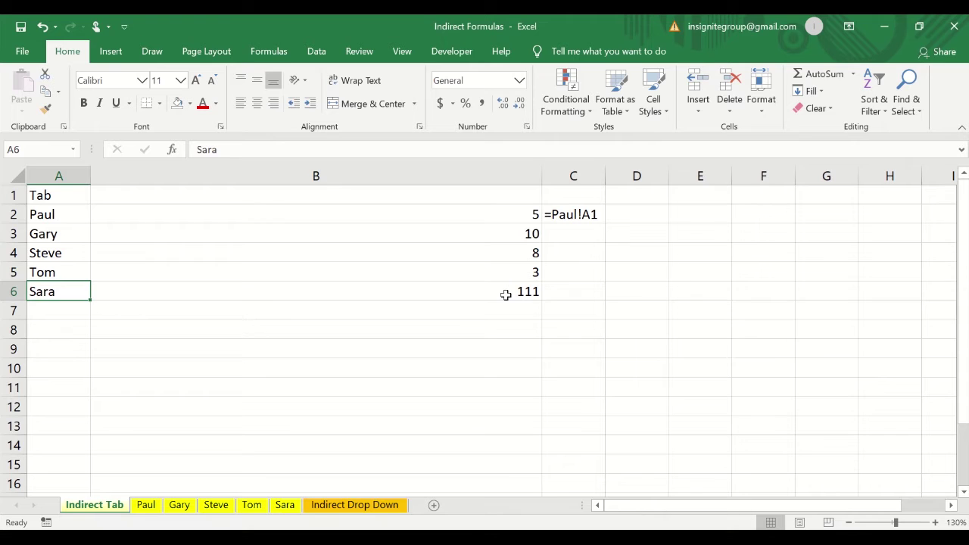
pyautogui.press('Up')
pyautogui.press('Up')
pyautogui.press('Down')
pyautogui.press('Down')
pyautogui.press('Down')
pyautogui.press('Down')
pyautogui.press('Down')
pyautogui.press('Up')
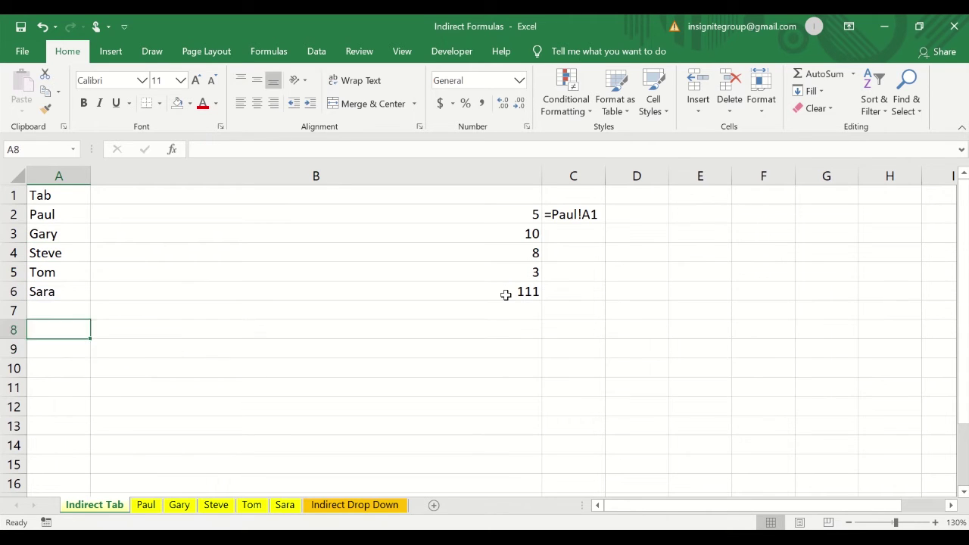
pyautogui.press('Up')
pyautogui.press('Up')
pyautogui.press('Right')
pyautogui.press('Right')
pyautogui.press('Left')
pyautogui.press('Up')
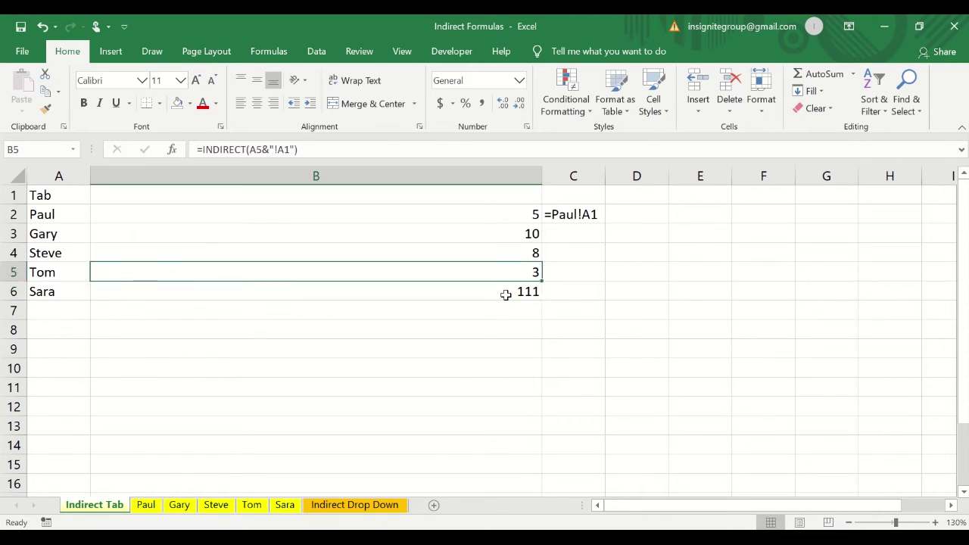
pyautogui.press('Up')
pyautogui.press('Up')
pyautogui.press('Up')
pyautogui.press('Down')
pyautogui.press('Up')
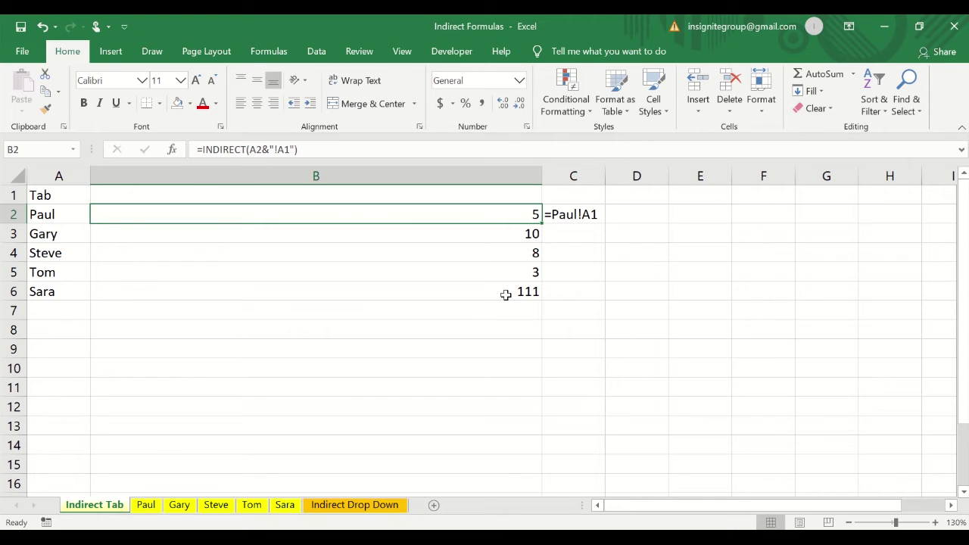
# - Enter a direct reference in D2 to cell A1 on the first person's sheet
pyautogui.press('Right')
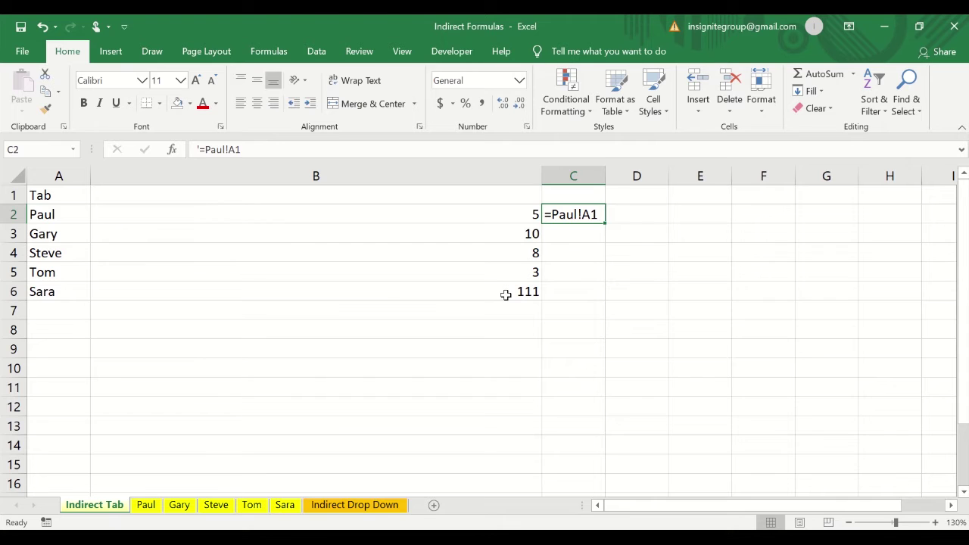
pyautogui.press('Right')
pyautogui.write('=')
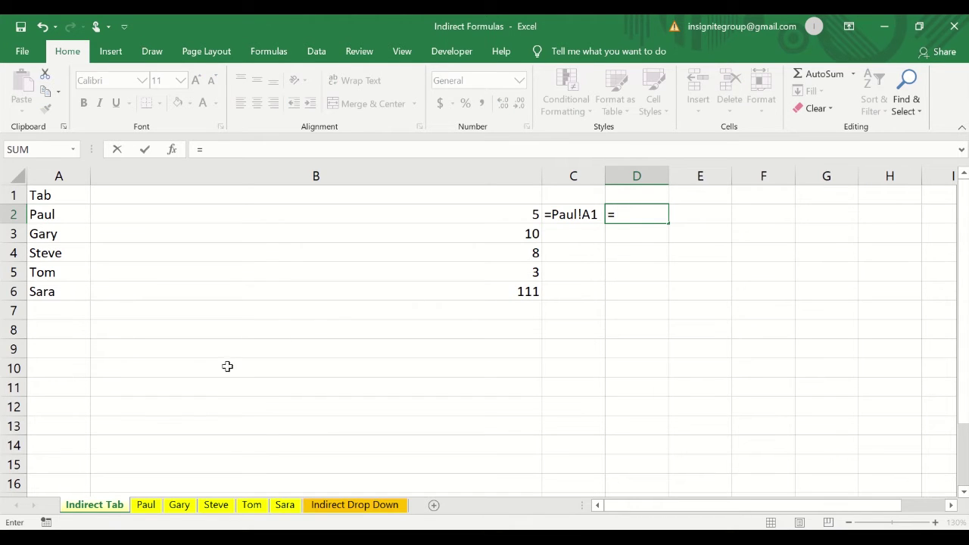
pyautogui.click(146, 505)
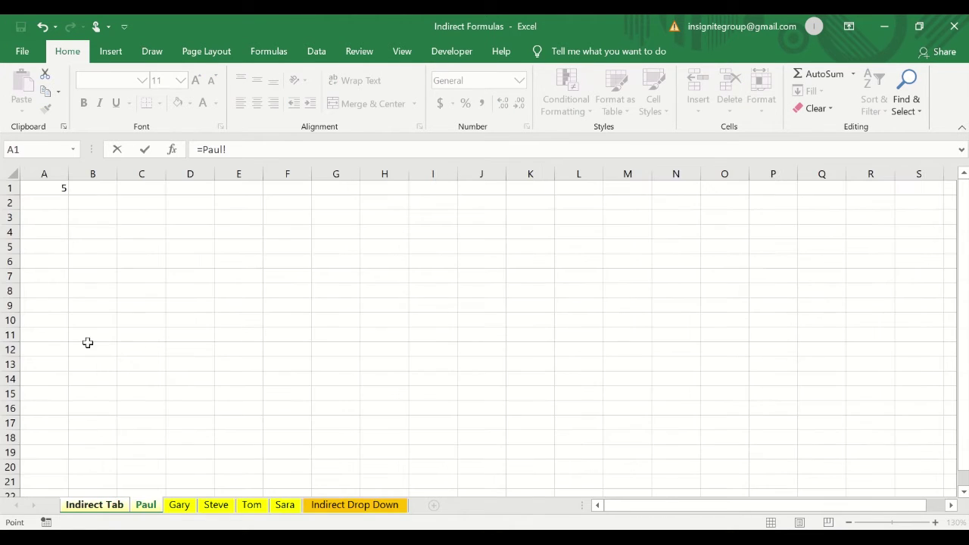
pyautogui.click(37, 189)
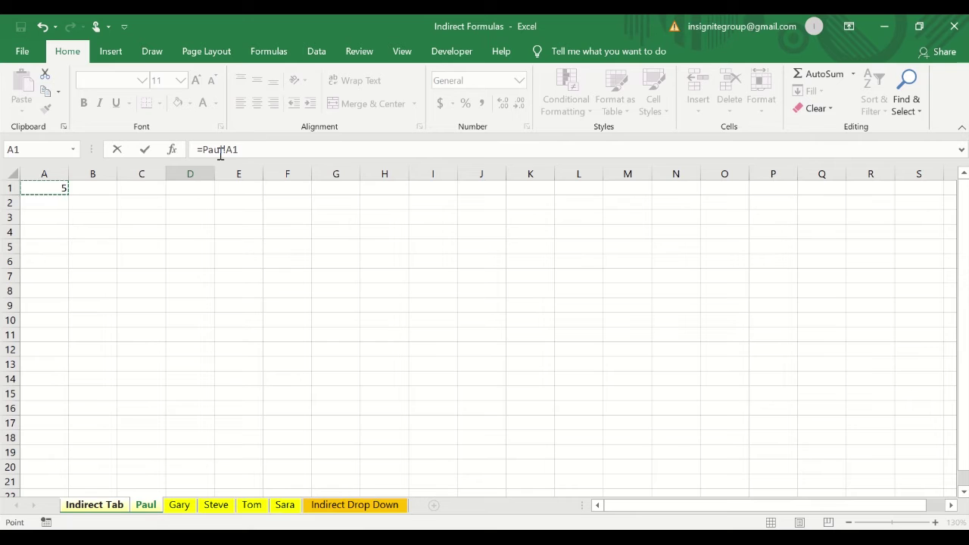
pyautogui.press('Return')
pyautogui.press('Up')
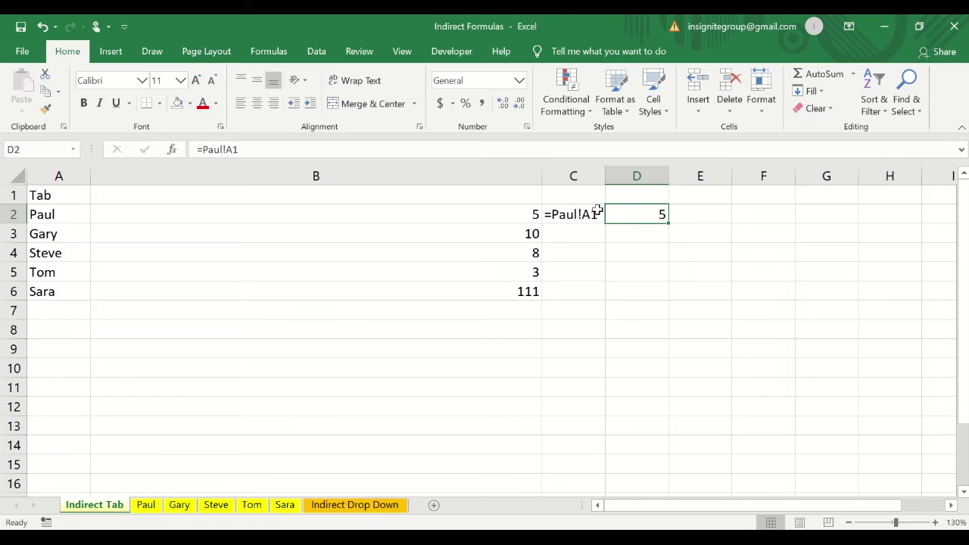
# - Turn the D2 reference into literal text with a leading apostrophe, and clear the cell
pyautogui.click(197, 150)
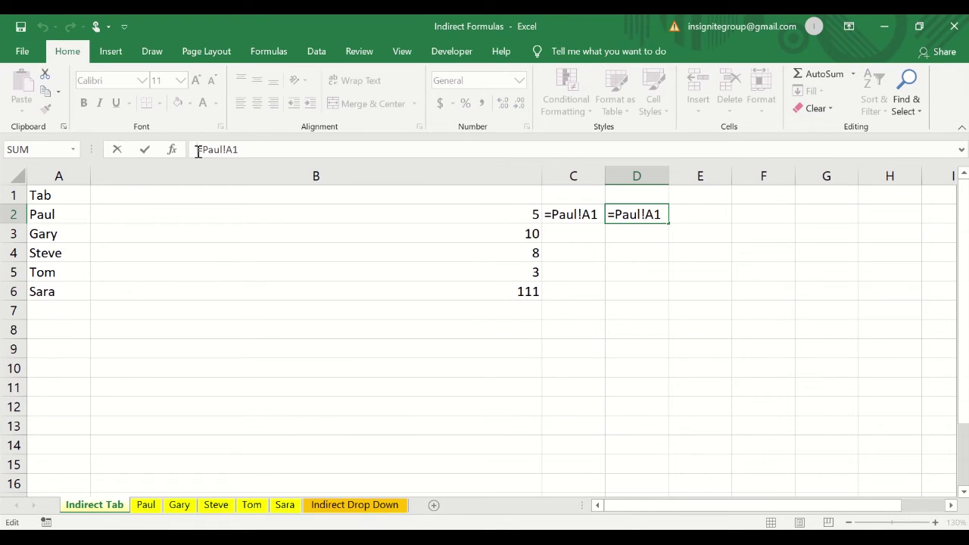
pyautogui.write('"')
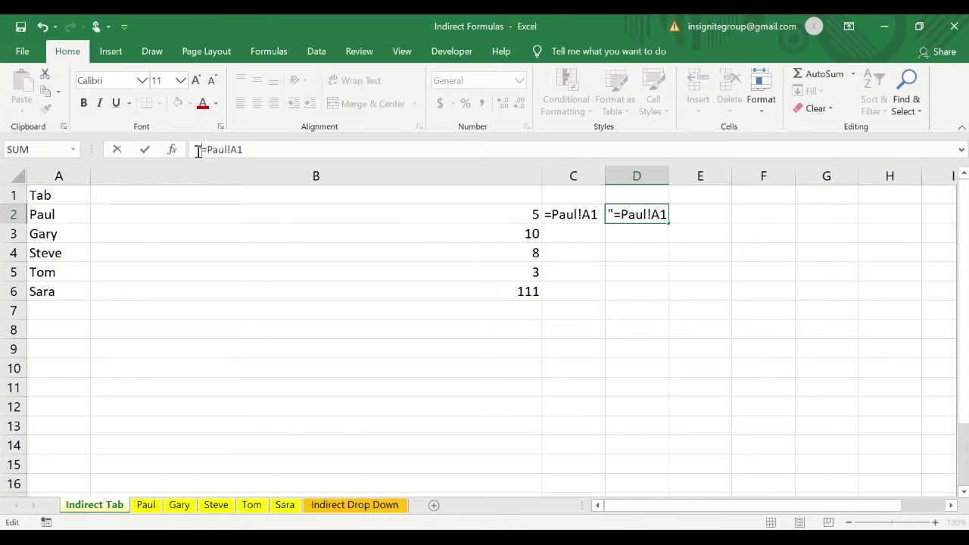
pyautogui.press('BackSpace')
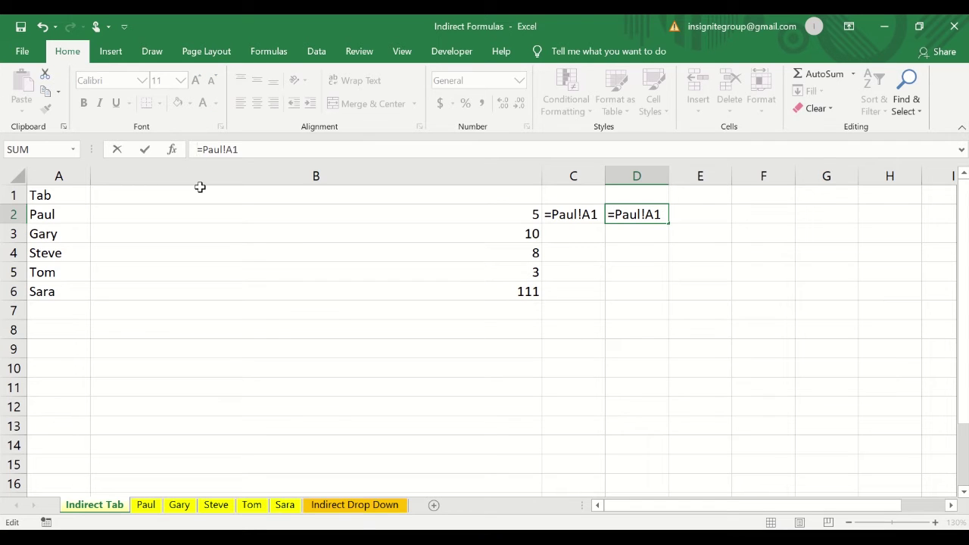
pyautogui.write("'")
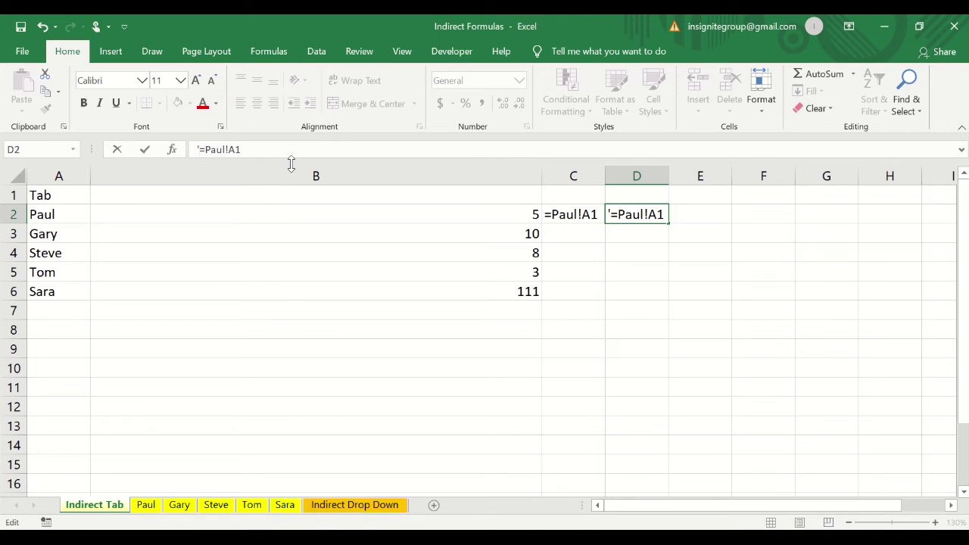
pyautogui.press('Return')
pyautogui.press('Up')
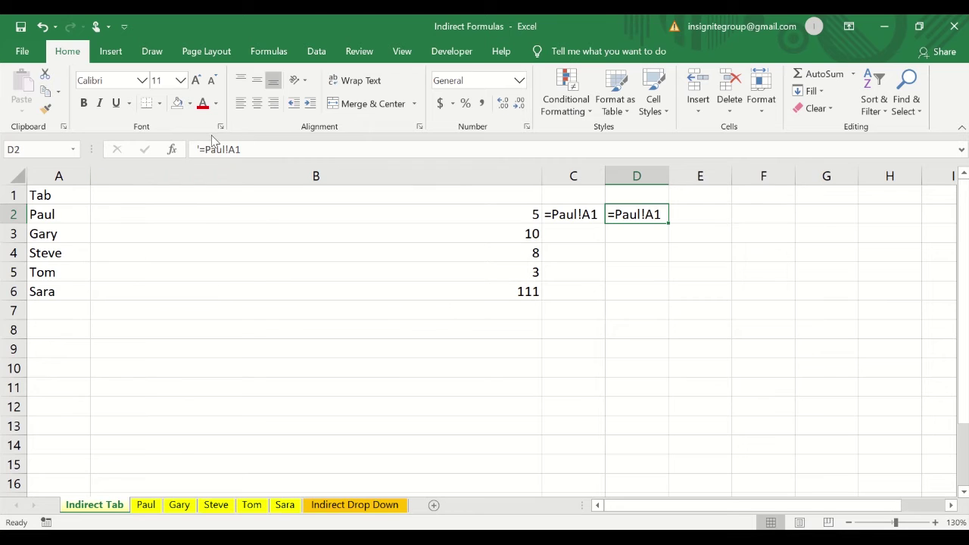
pyautogui.press('Delete')
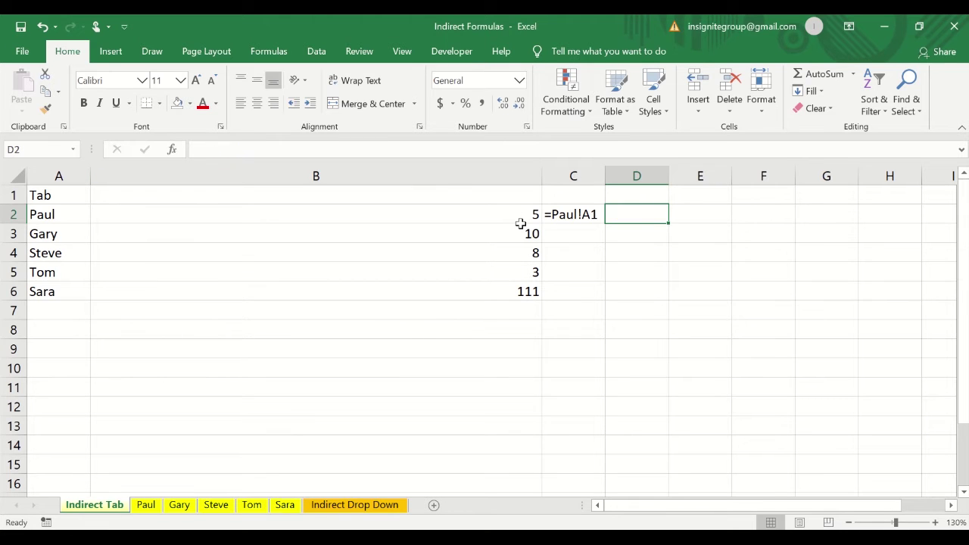
# - Examine the reference text in C2 and the "!A1" part of the INDIRECT formula in B2, leaving the formula unedited
pyautogui.press('Left')
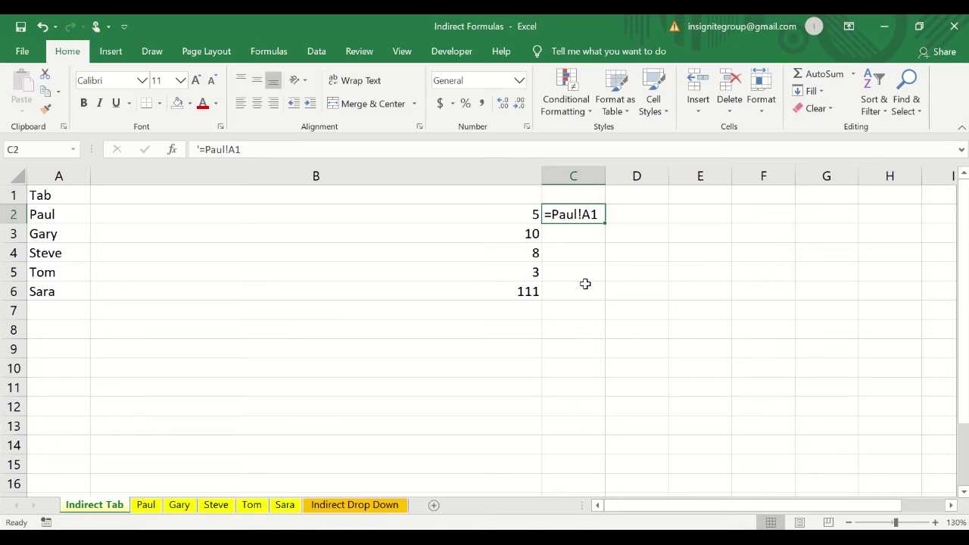
pyautogui.press('Left')
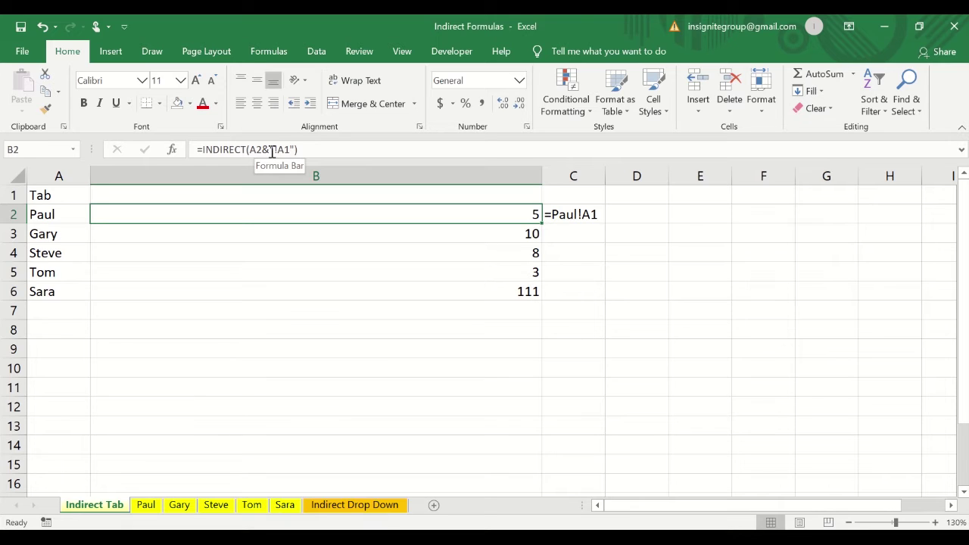
pyautogui.moveTo(272, 151); pyautogui.dragTo(292, 155)
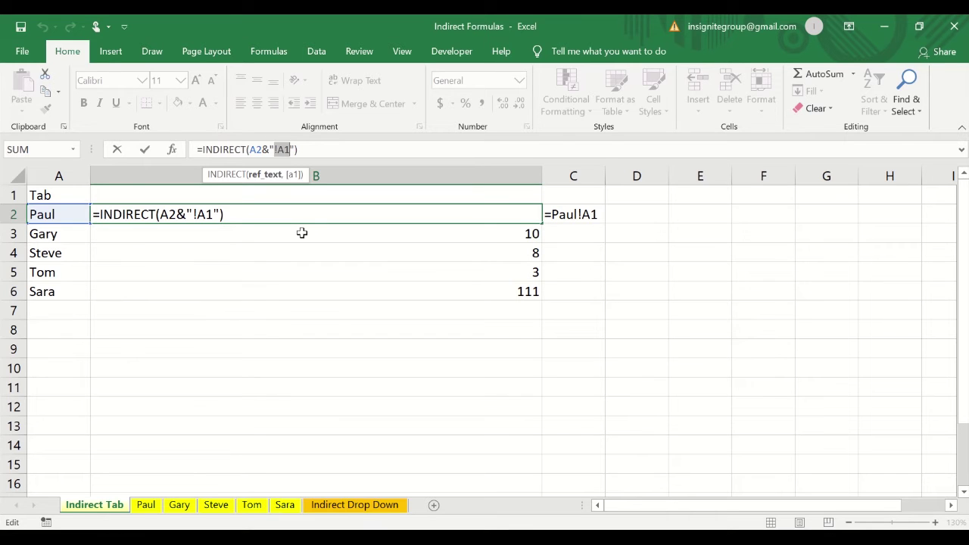
pyautogui.press('Escape')
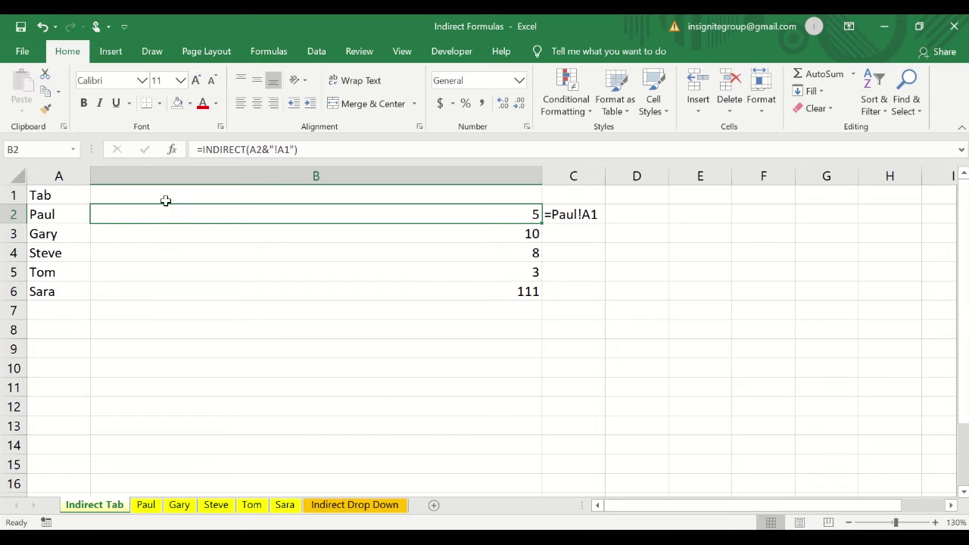
# - Remove the INDIRECT function from the B2 formula so that it reads =(A2&"!A1")
pyautogui.click(251, 150)
pyautogui.press('BackSpace')
pyautogui.press('BackSpace')
pyautogui.press('BackSpace')
pyautogui.press('BackSpace')
pyautogui.press('BackSpace')
pyautogui.press('BackSpace')
pyautogui.press('BackSpace')
pyautogui.press('BackSpace')
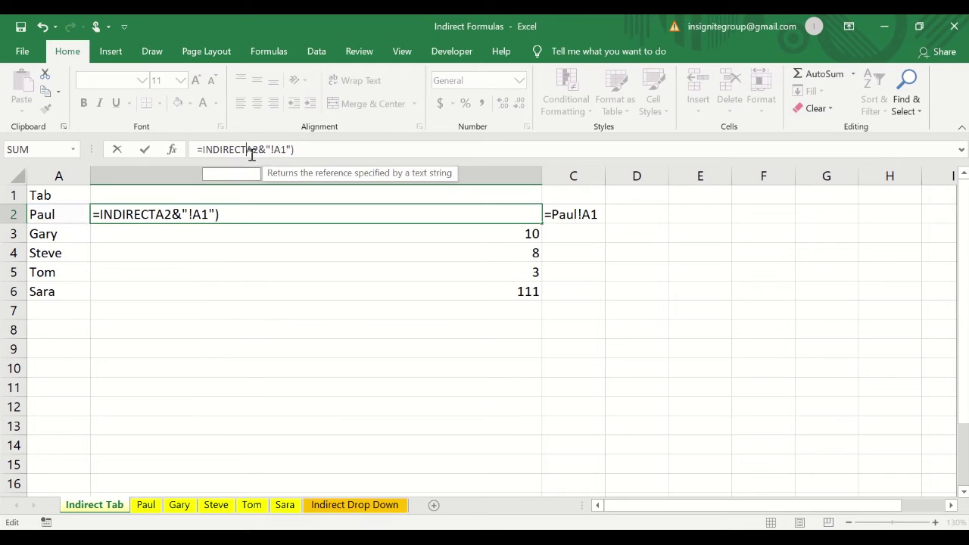
pyautogui.press('BackSpace')
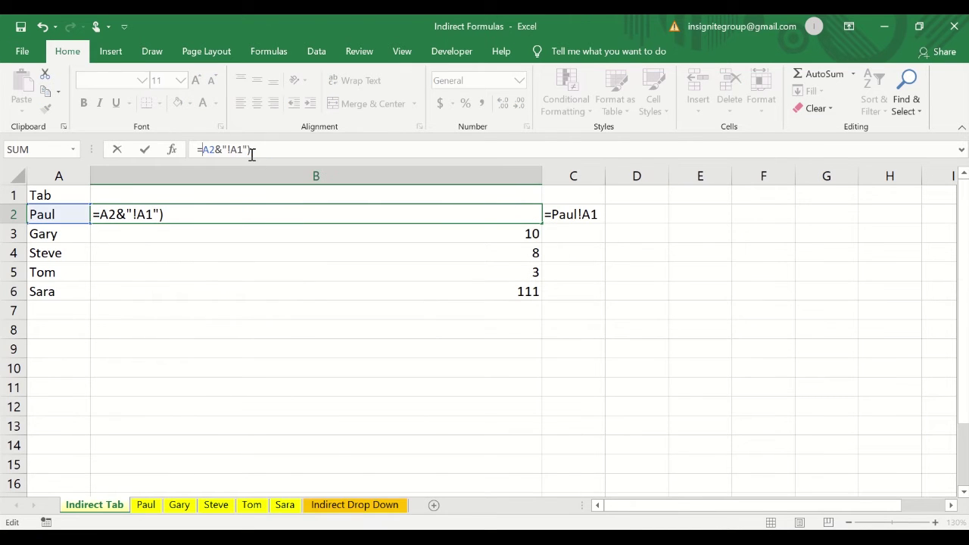
pyautogui.write('(')
pyautogui.press('Return')
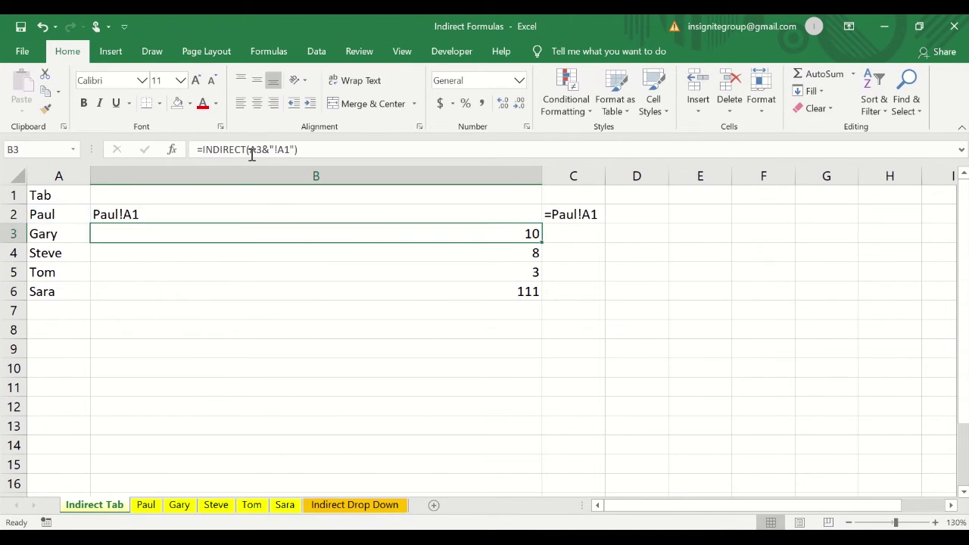
pyautogui.press('Up')
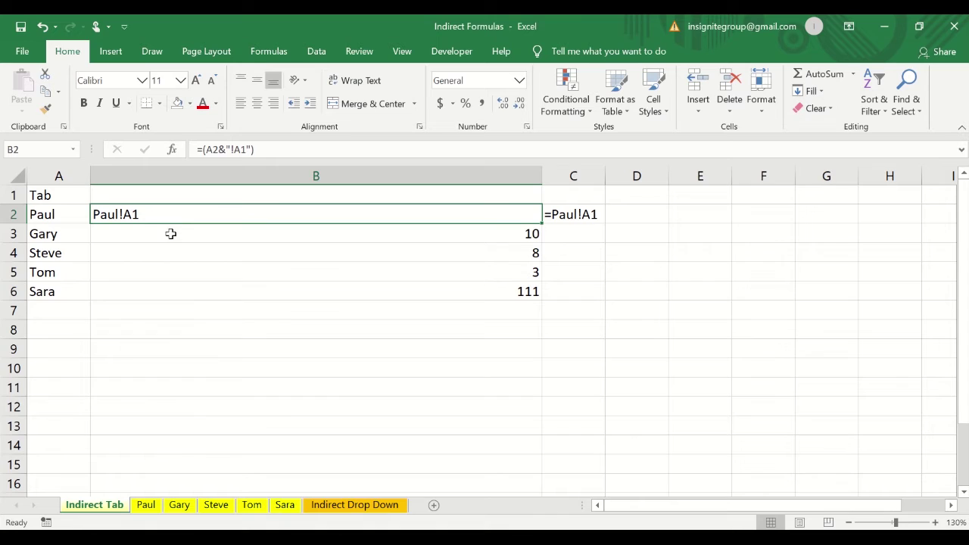
# - Compare B2's concatenated text with the reference text in C2, and undo the removal of INDIRECT from B2
pyautogui.click(578, 215)
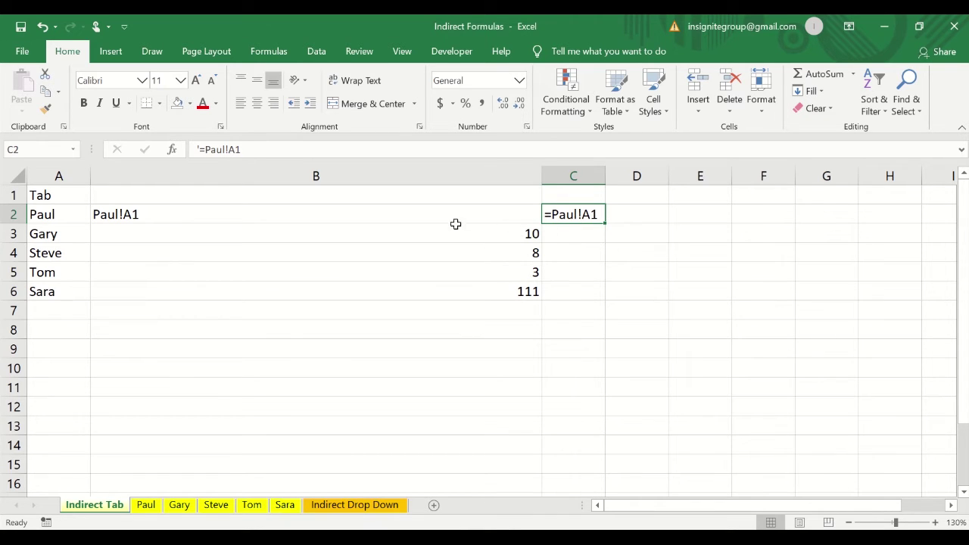
pyautogui.click(406, 218)
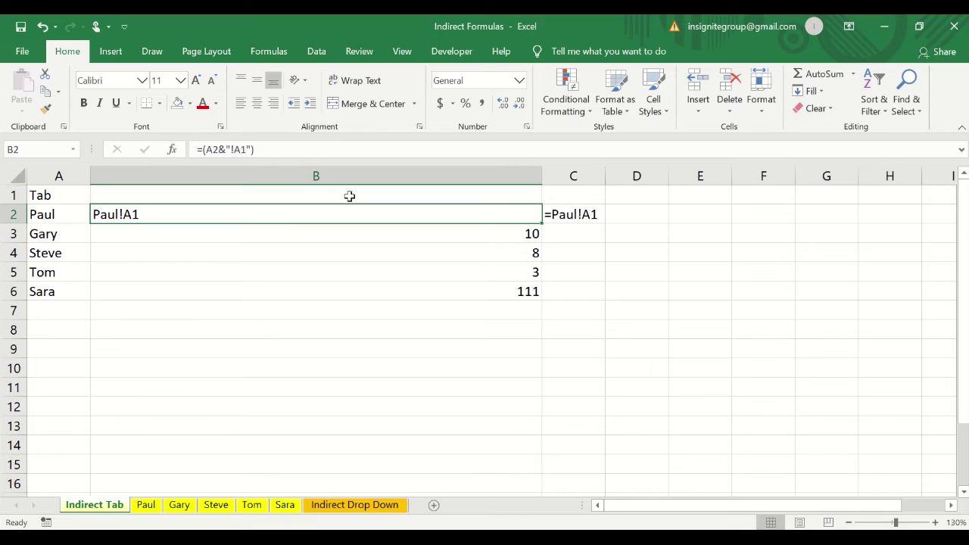
pyautogui.click(575, 215)
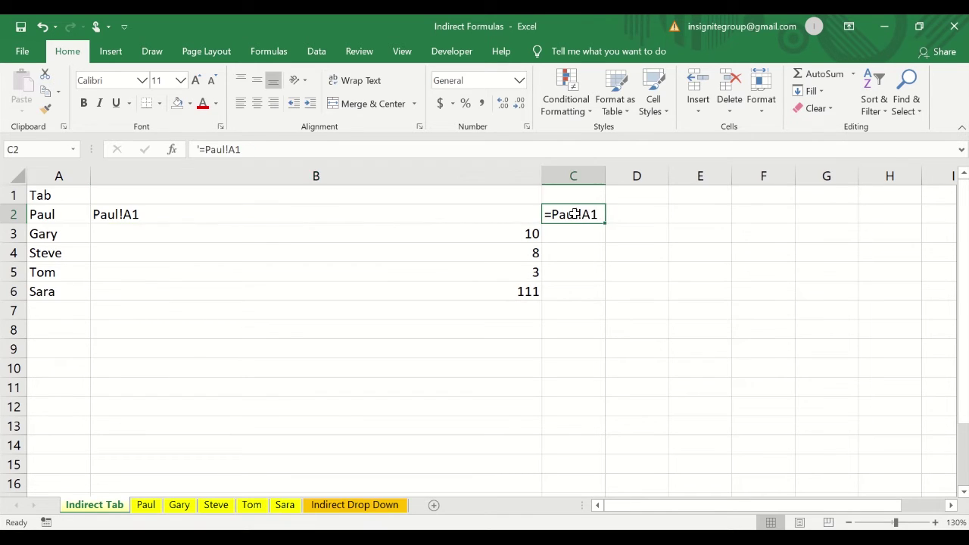
pyautogui.click(496, 213)
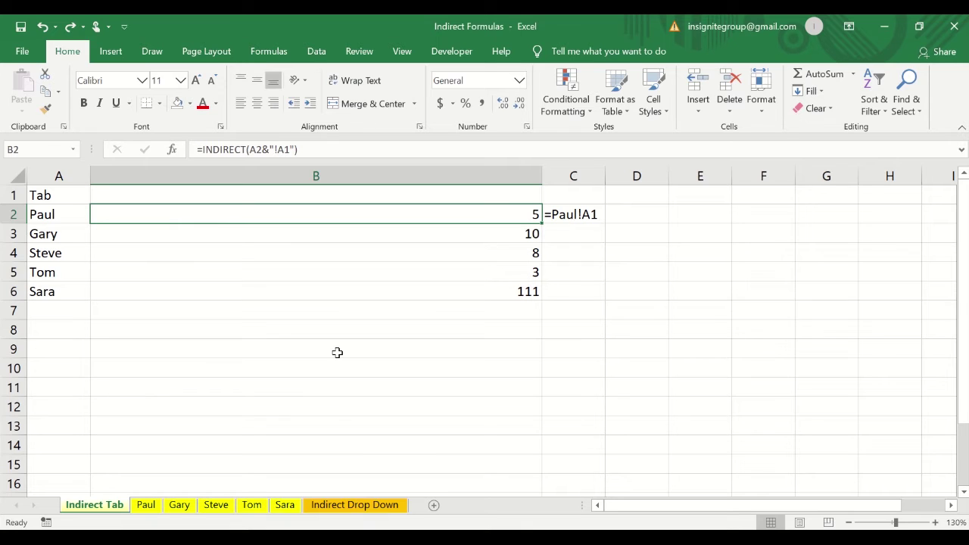
# - Inspect the INDIRECT formula in B3 without changing it, and select the empty cell C3 beside it
pyautogui.press('Down')
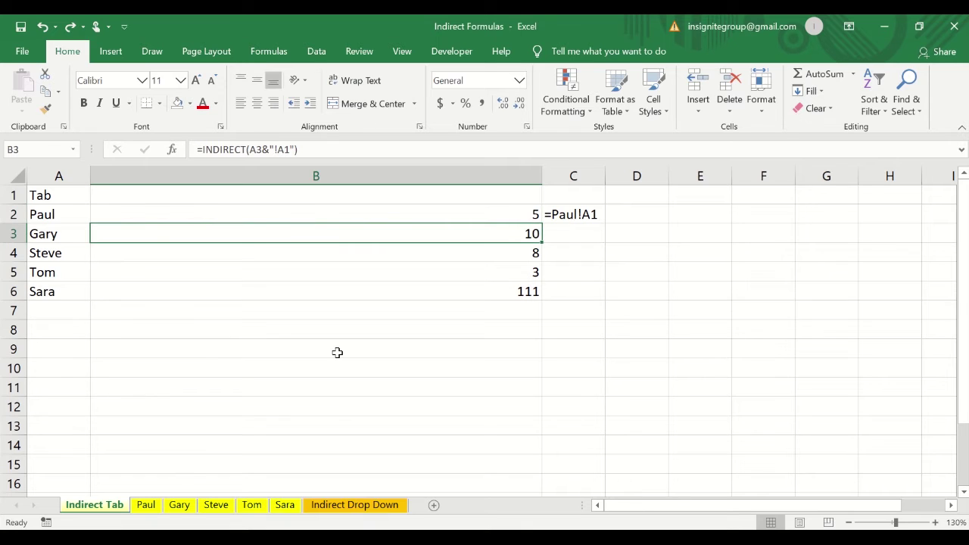
pyautogui.click(345, 148)
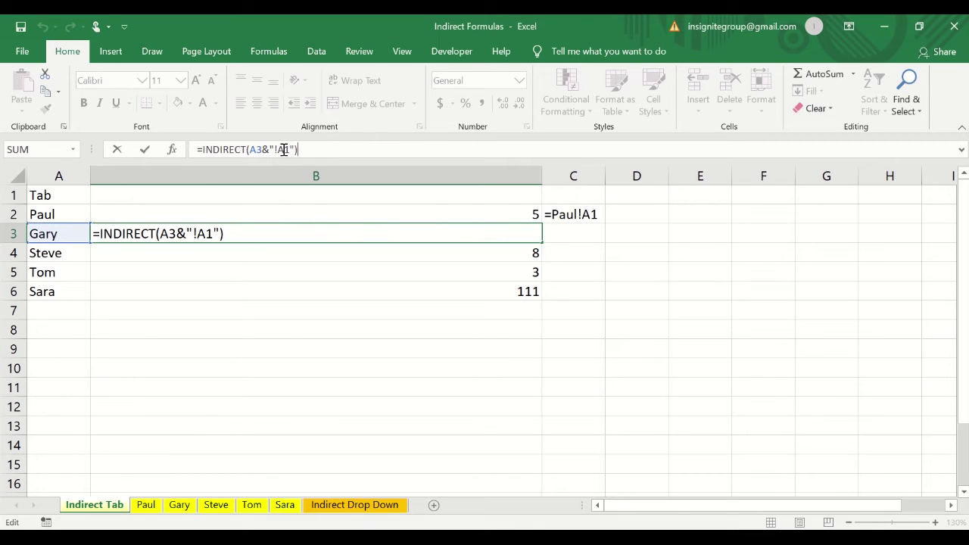
pyautogui.hotkey('ctrl', 'Return')
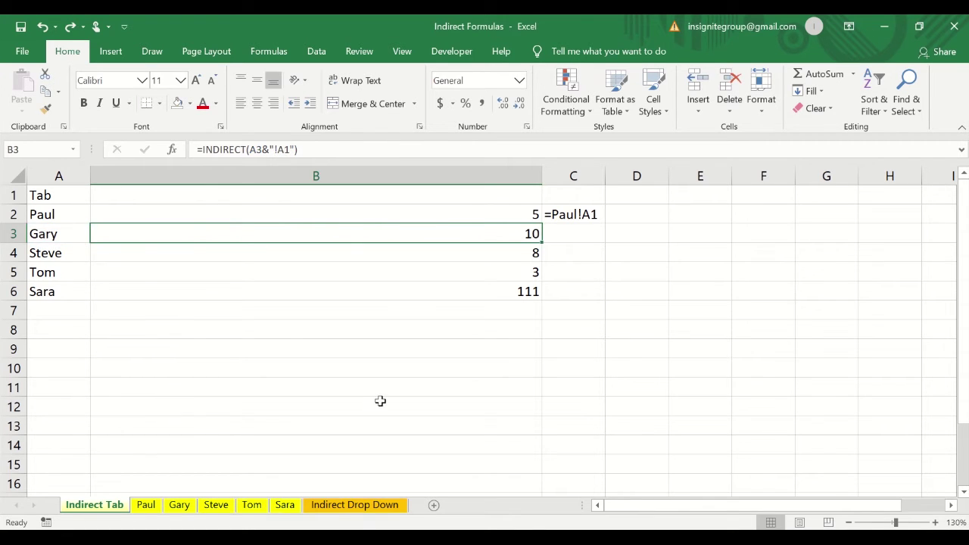
pyautogui.click(584, 231)
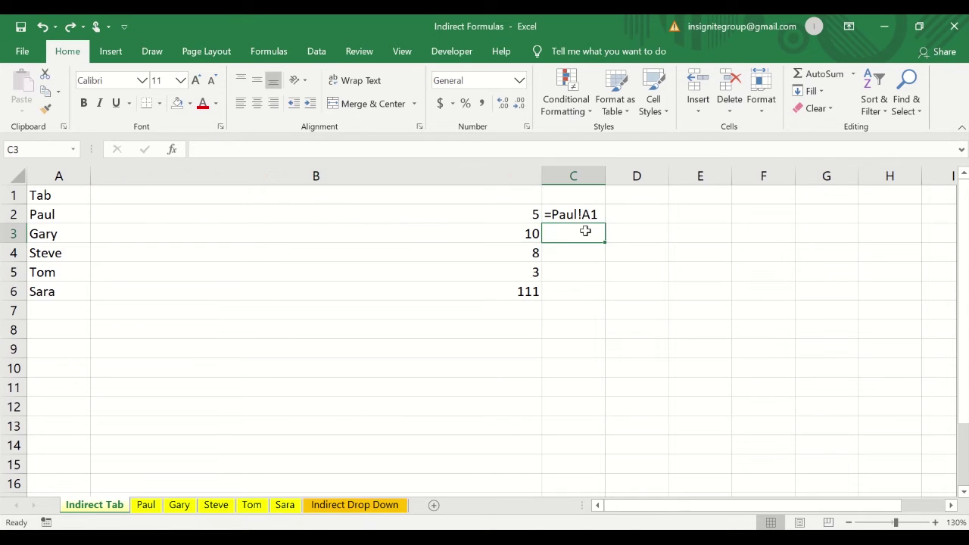
# - Enter in C3 a reference to cell A1 on the sheet named in A3, and show it as text with a leading apostrophe
pyautogui.write('=')
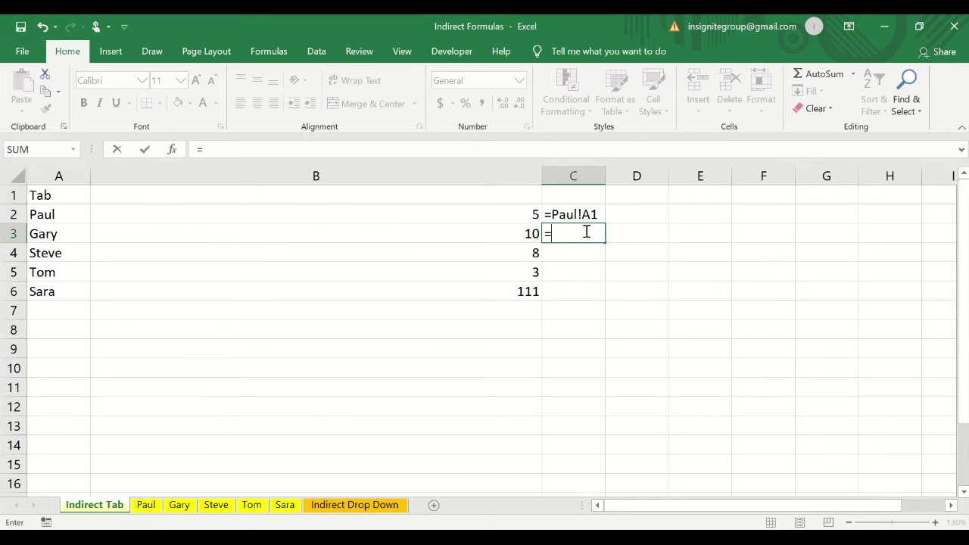
pyautogui.click(180, 504)
pyautogui.click(46, 188)
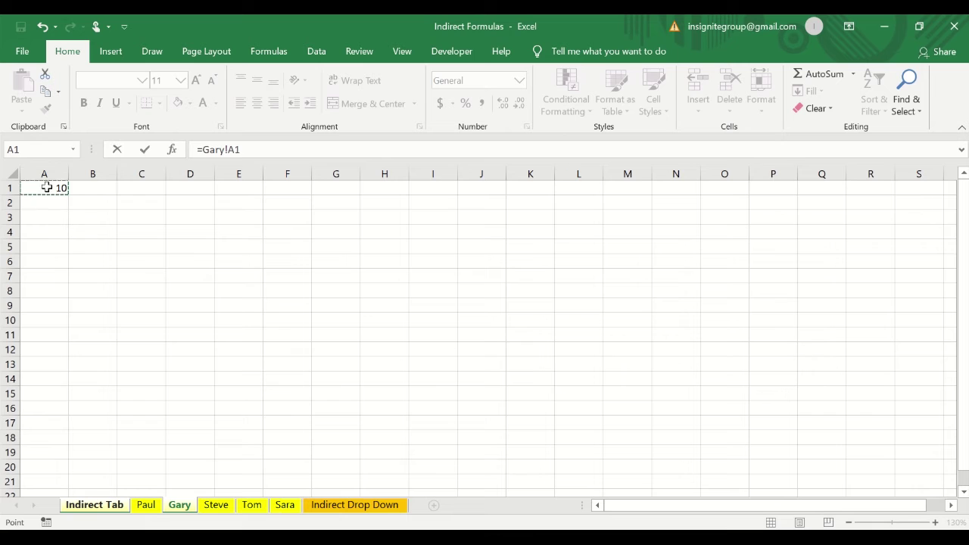
pyautogui.press('Return')
pyautogui.press('Up')
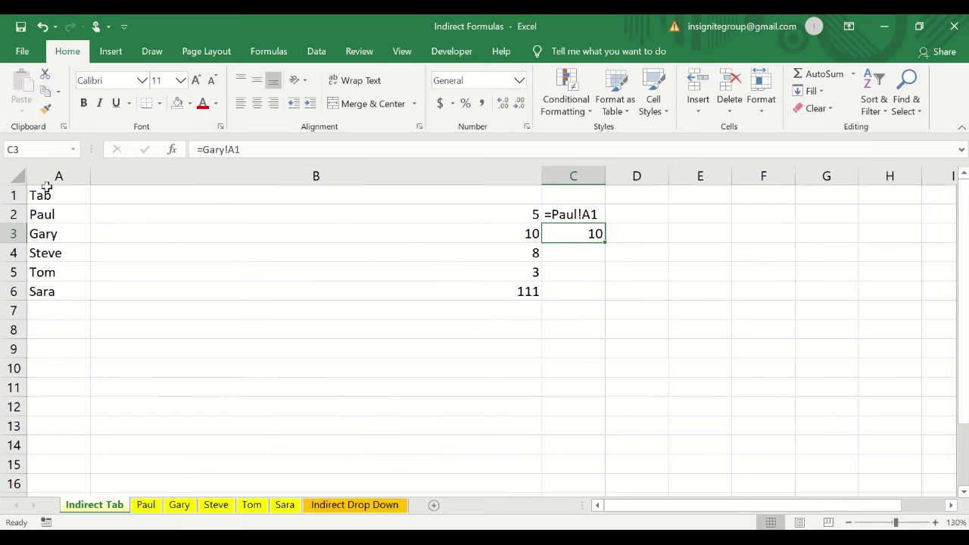
pyautogui.click(191, 149)
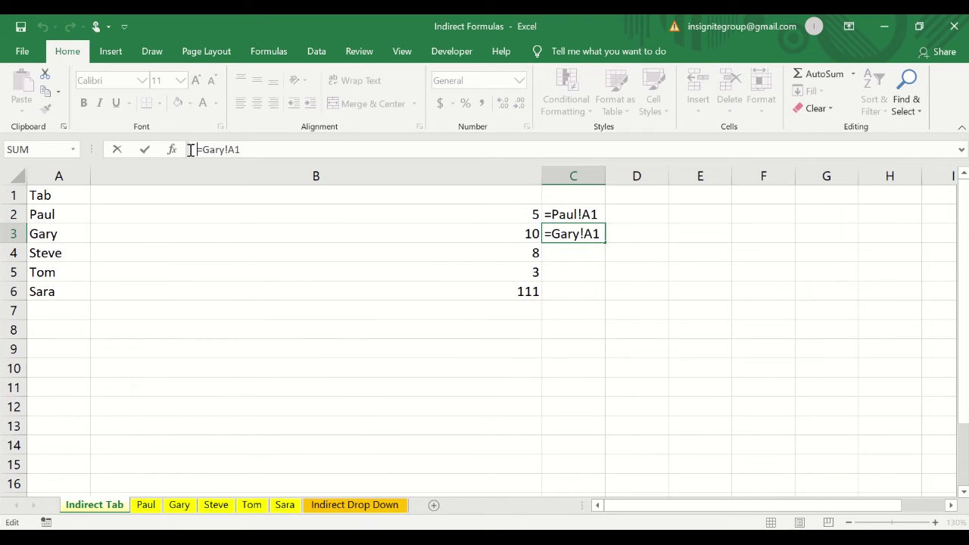
pyautogui.write("'")
pyautogui.press('Return')
pyautogui.press('Up')
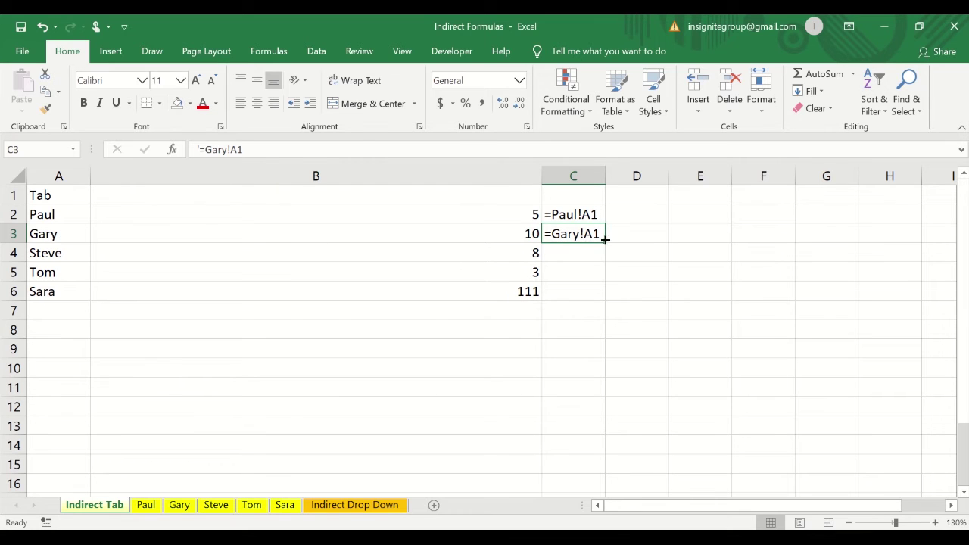
# - Examine the "!A1" part of the INDIRECT formula in B3, leaving the formula unedited
pyautogui.click(505, 231)
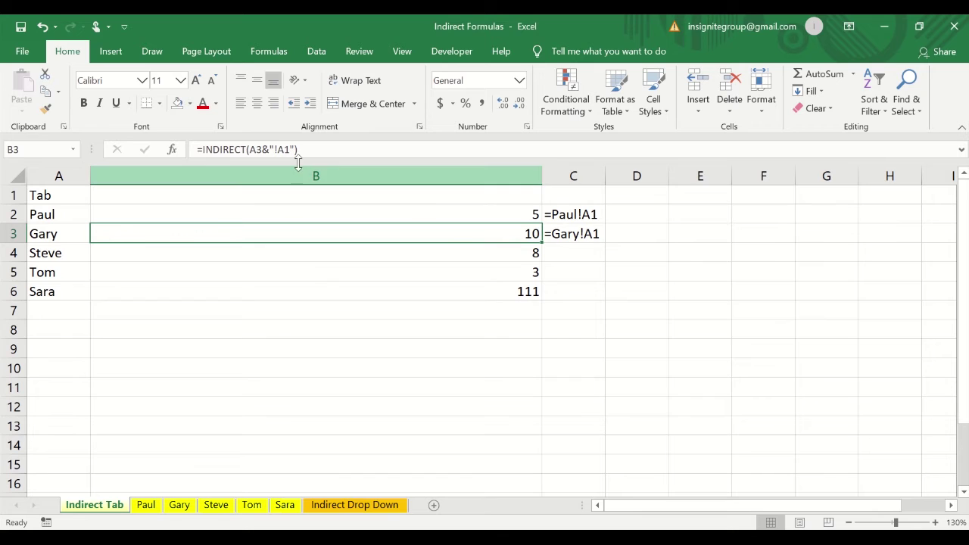
pyautogui.moveTo(274, 149); pyautogui.dragTo(290, 149)
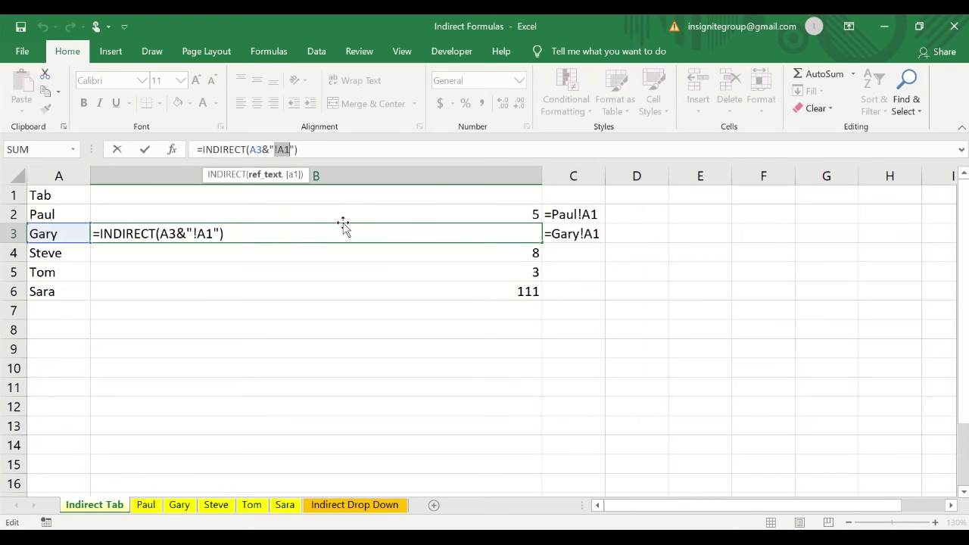
pyautogui.press('Escape')
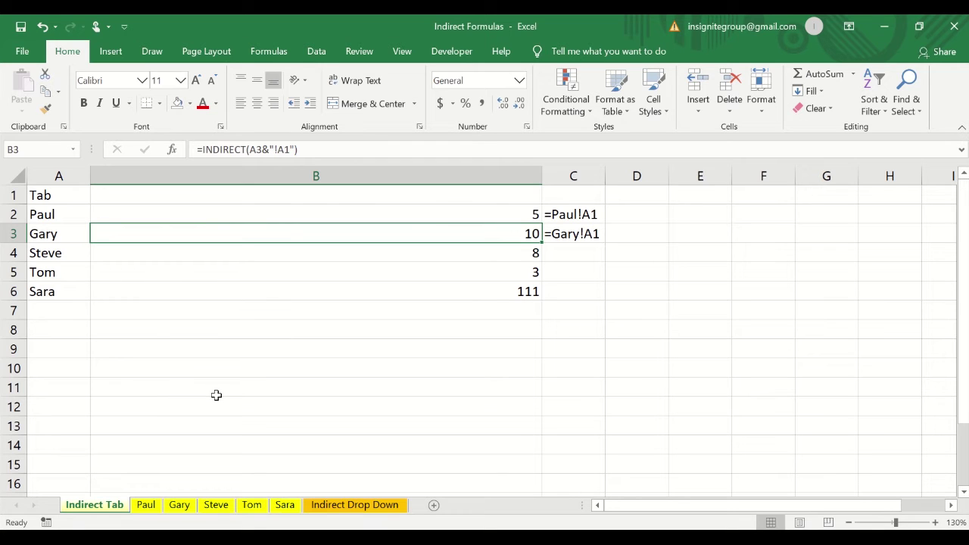
pyautogui.press('Up')
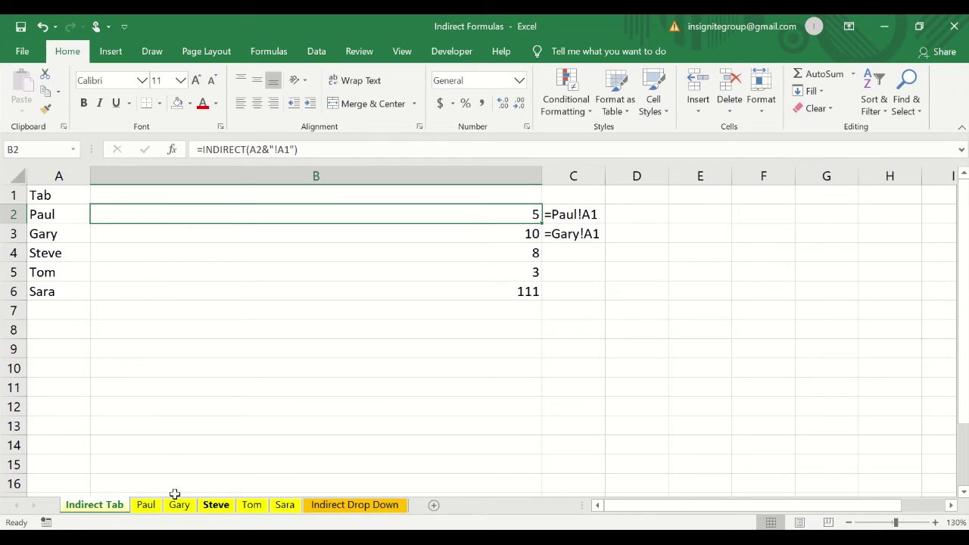
# - Enter 4 in cell A2 of the first name sheet
pyautogui.click(156, 512)
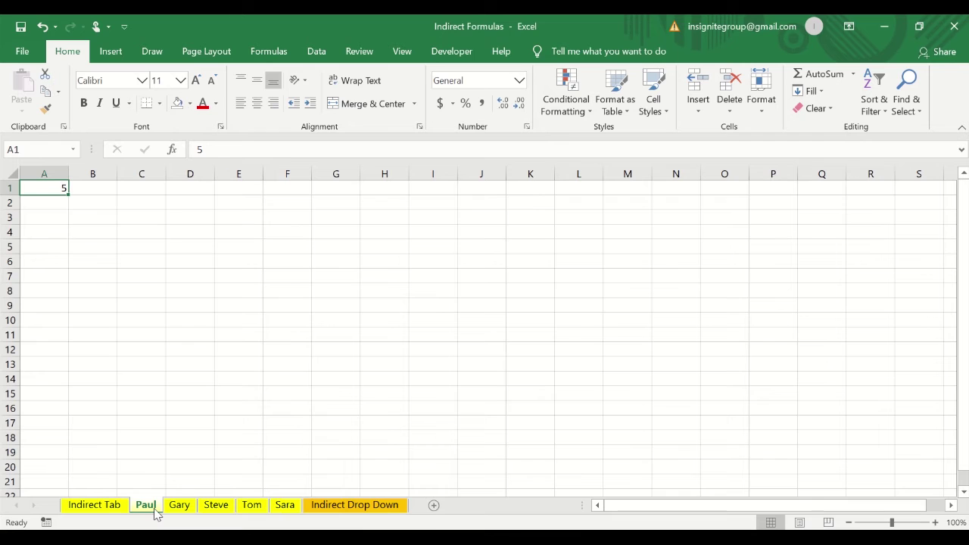
pyautogui.press('Down')
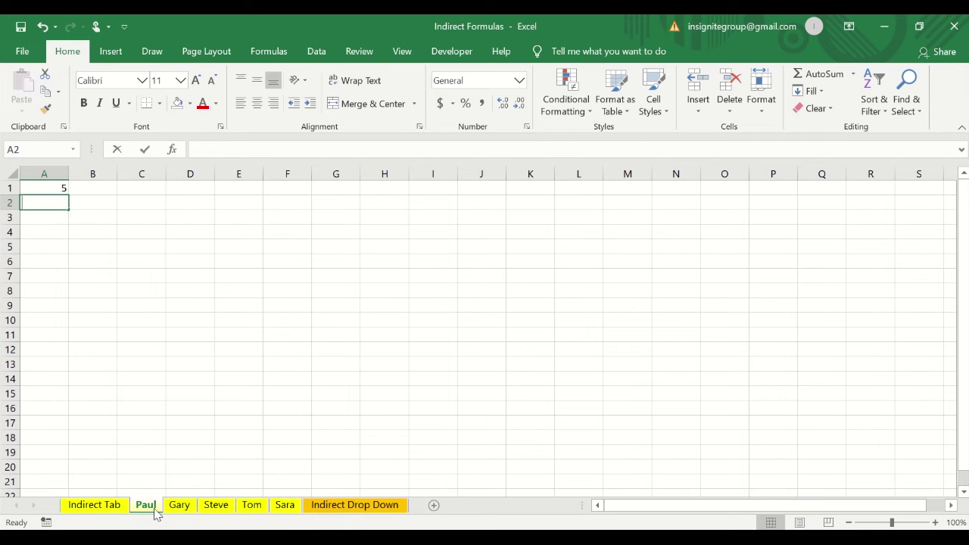
pyautogui.write('4')
pyautogui.press('Return')
pyautogui.press('Up')
pyautogui.hotkey('ctrl', 'c')
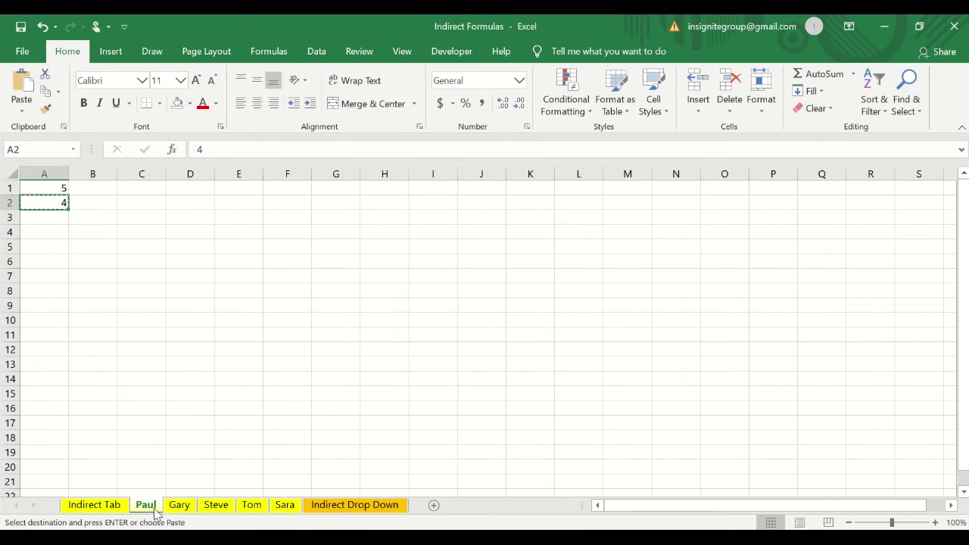
pyautogui.press('Escape')
# - Enter 9 in cell A2 of the second name sheet
pyautogui.click(182, 511)
pyautogui.click(112, 249)
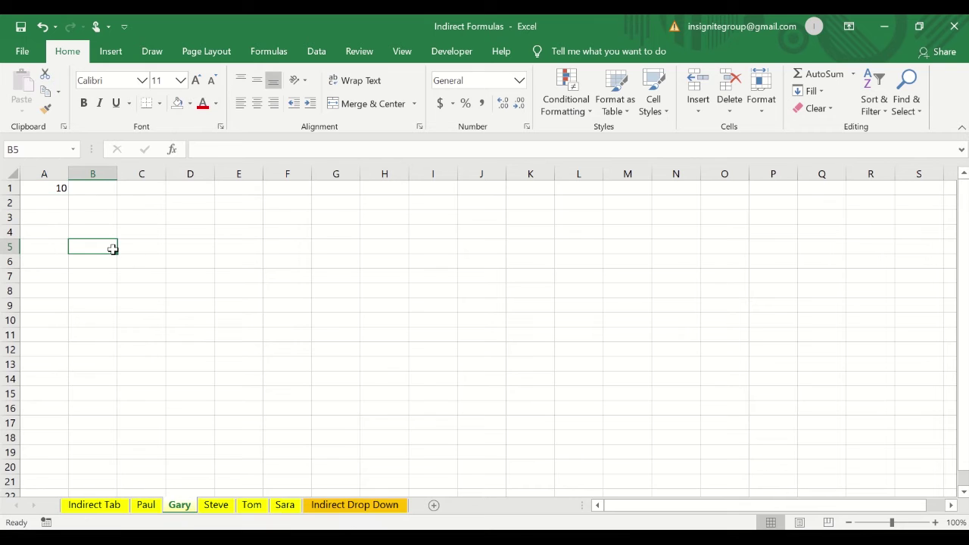
pyautogui.click(46, 198)
pyautogui.write('9')
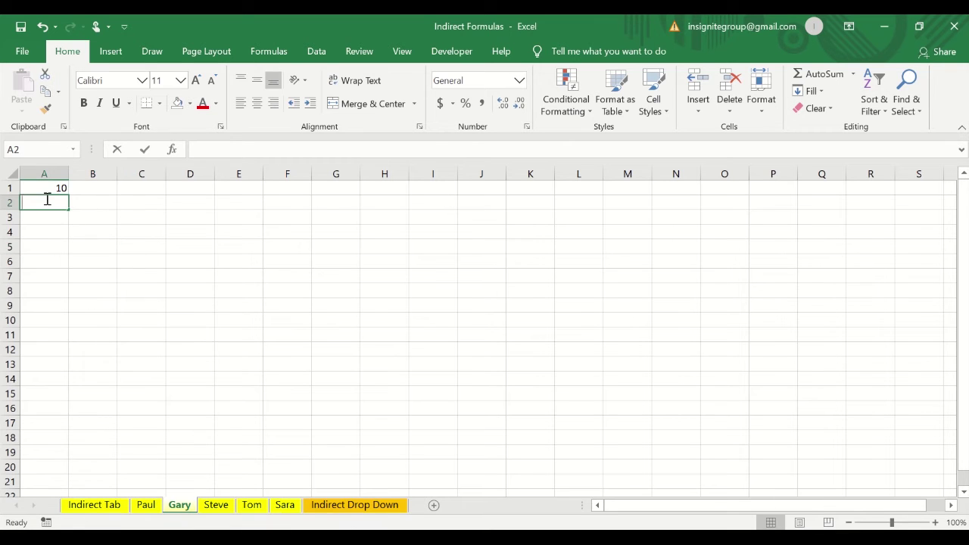
pyautogui.press('Return')
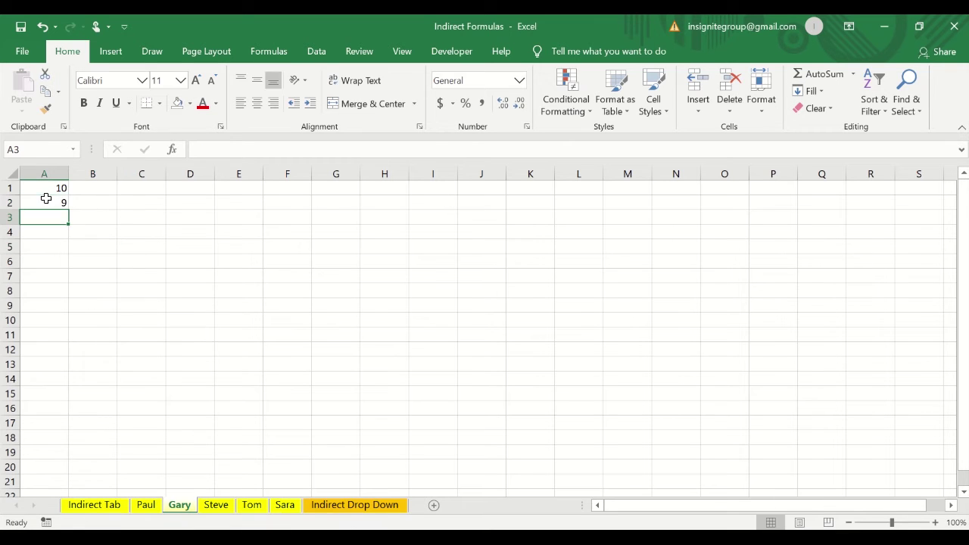
# - Enter 99 in cell A2 of the third name sheet and 88 in cell A2 of the fourth
pyautogui.click(216, 505)
pyautogui.write('99')
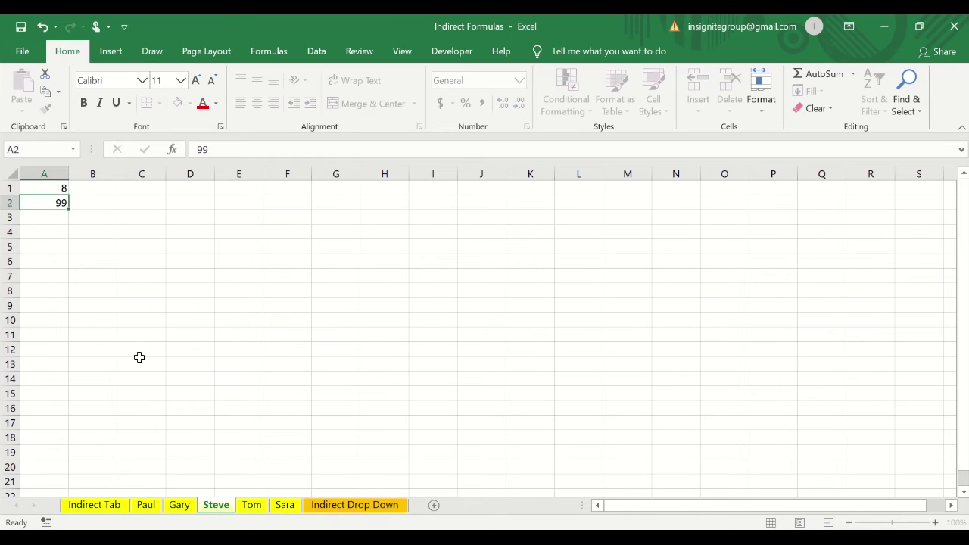
pyautogui.press('Return')
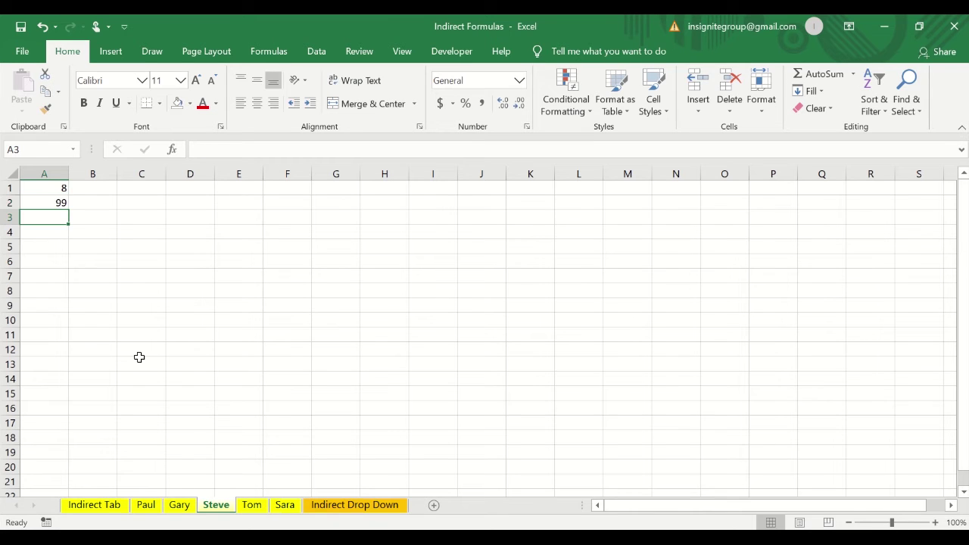
pyautogui.click(251, 503)
pyautogui.write('88')
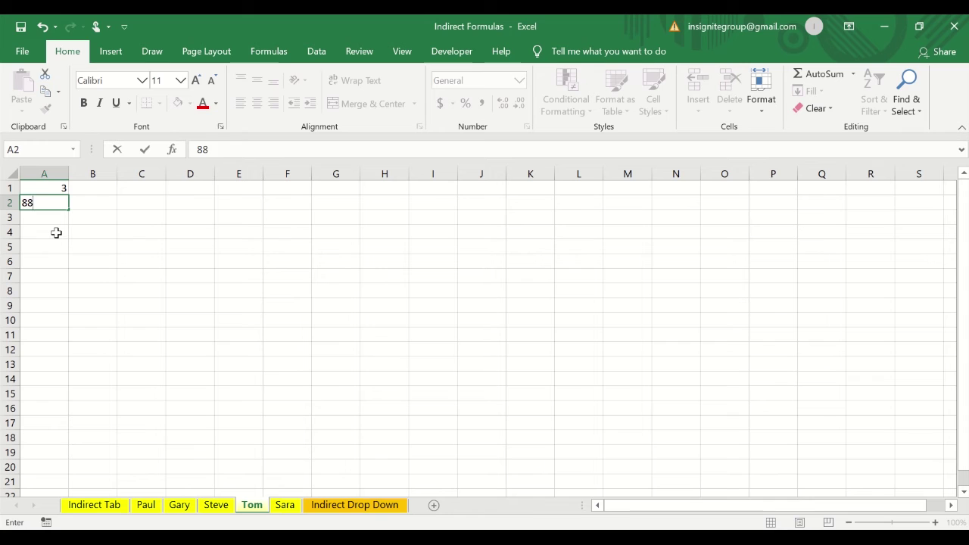
pyautogui.press('Return')
# - Enter -10 in cell A2 of the fifth name sheet
pyautogui.click(278, 506)
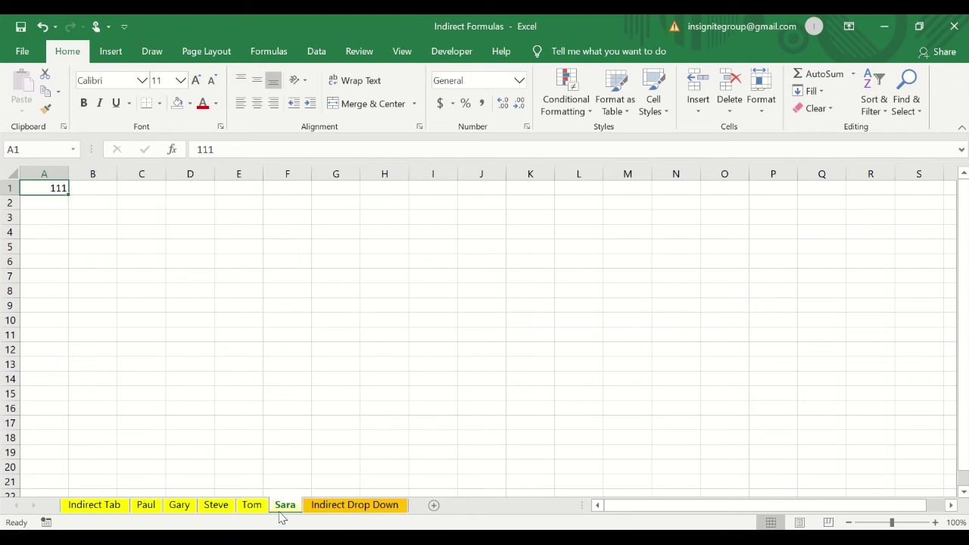
pyautogui.click(43, 201)
pyautogui.write('-10')
pyautogui.press('Return')
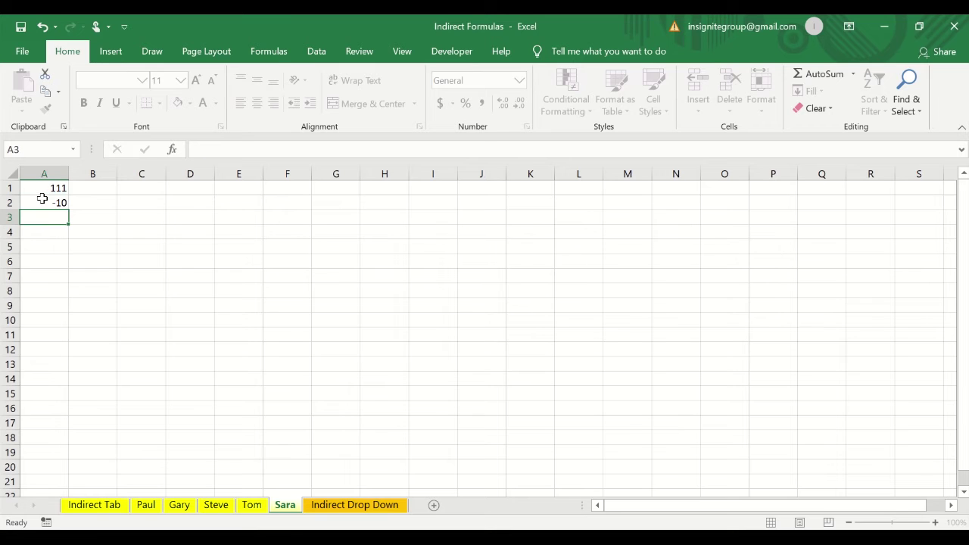
# - Change the B2 formula on the Indirect Tab sheet to =INDIRECT(A2&"!A2")
pyautogui.click(106, 510)
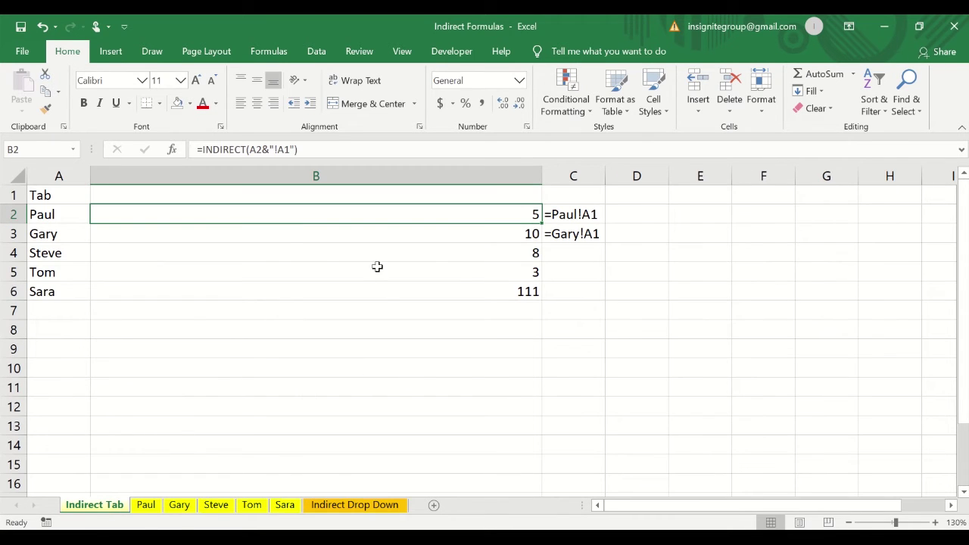
pyautogui.click(290, 149)
pyautogui.press('BackSpace')
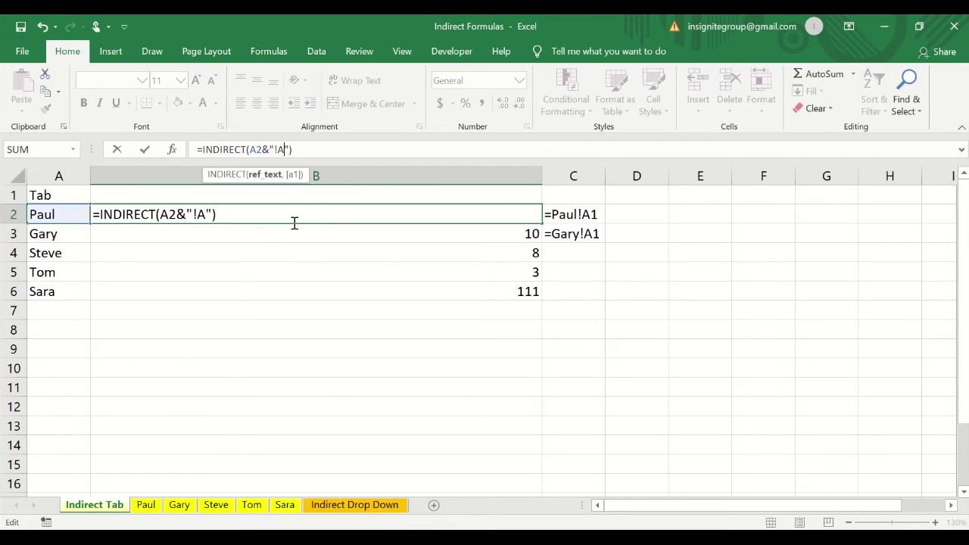
pyautogui.write('2')
pyautogui.press('Return')
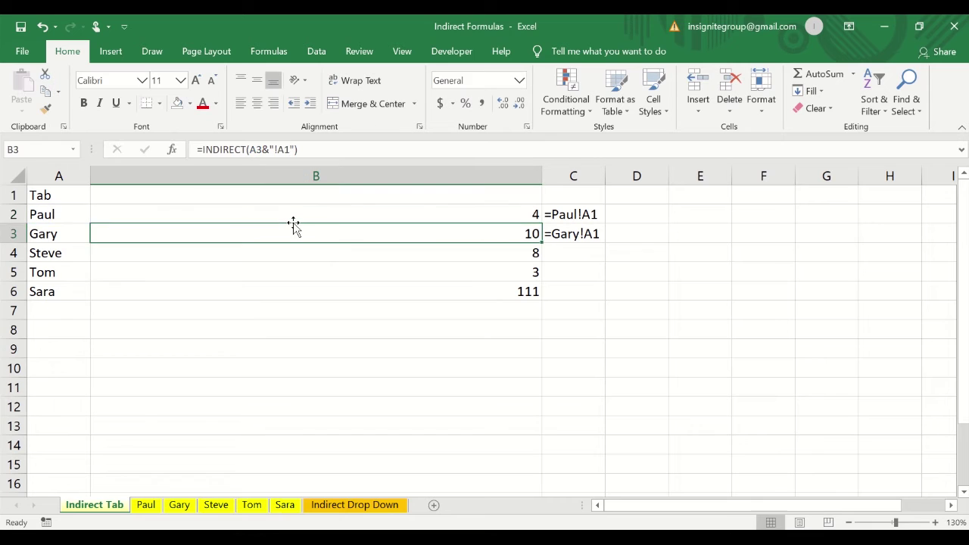
# - Copy the INDIRECT formula from B2 down through B6
pyautogui.click(294, 224)
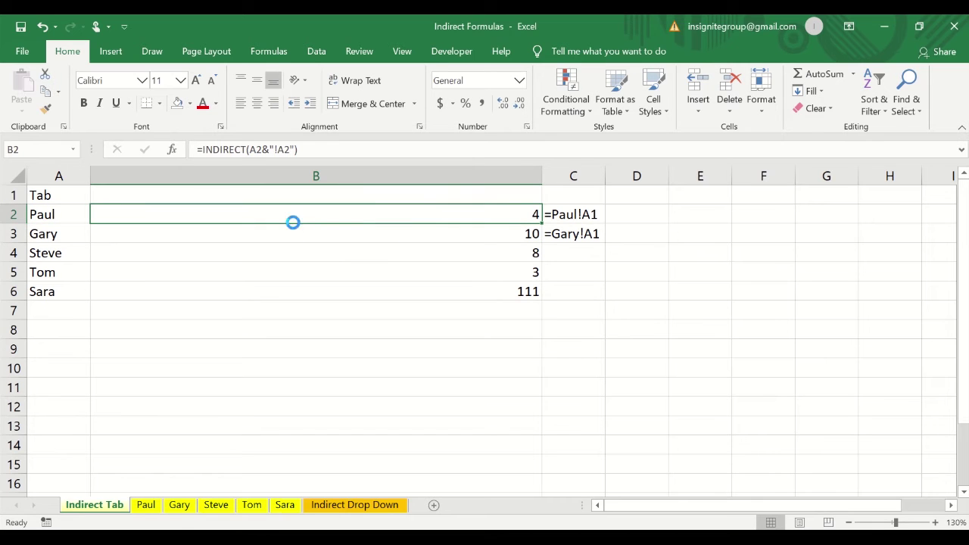
pyautogui.hotkey('ctrl', 'c')
pyautogui.hotkey('shift', 'Down')
pyautogui.hotkey('shift', 'Down')
pyautogui.hotkey('shift', 'Down')
pyautogui.hotkey('shift', 'Down')
pyautogui.hotkey('ctrl', 'v')
pyautogui.press('Escape')
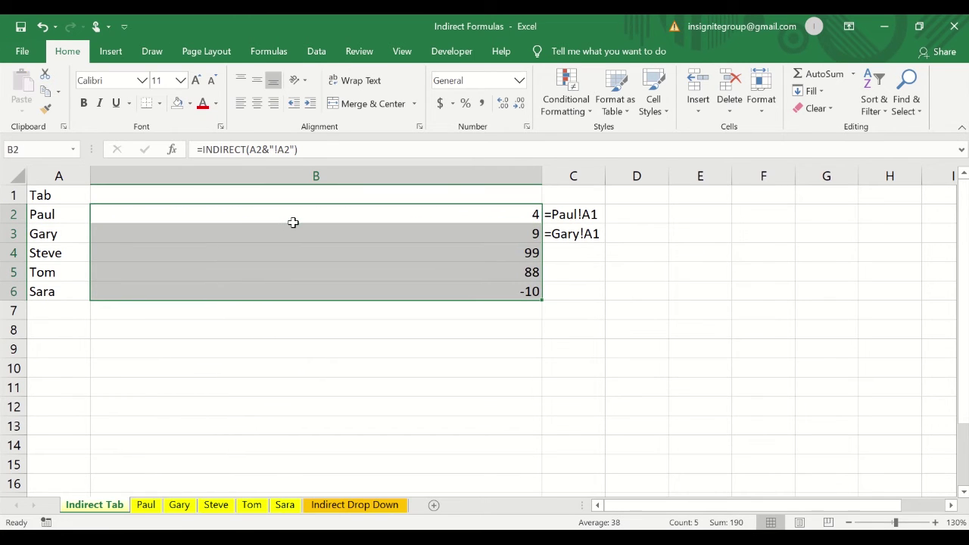
# - Examine the copied INDIRECT formulas in B2:B6 against the sheet names listed in column A
pyautogui.press('Down')
pyautogui.press('Down')
pyautogui.press('Down')
pyautogui.press('Down')
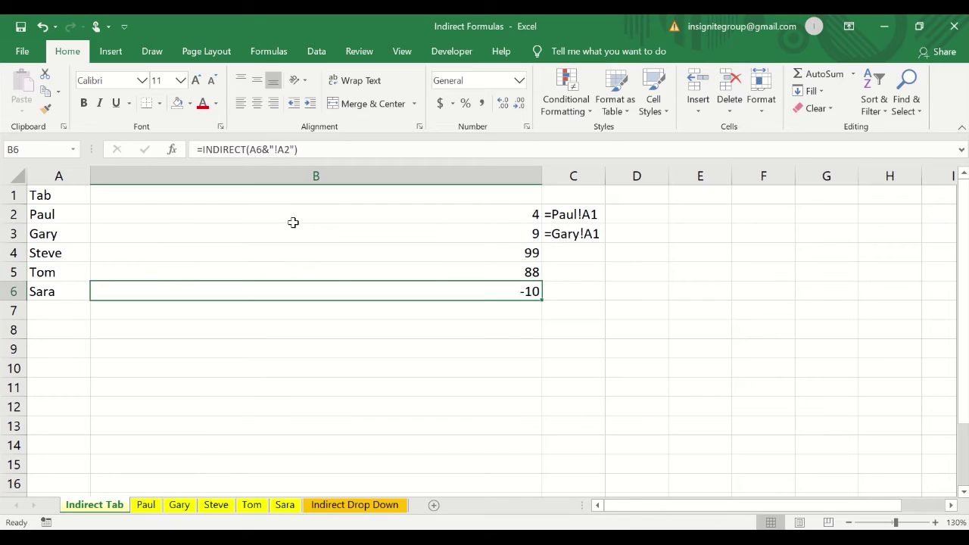
pyautogui.press('Up')
pyautogui.press('Up')
pyautogui.press('Up')
pyautogui.press('Up')
pyautogui.press('Up')
pyautogui.press('Left')
pyautogui.press('Down')
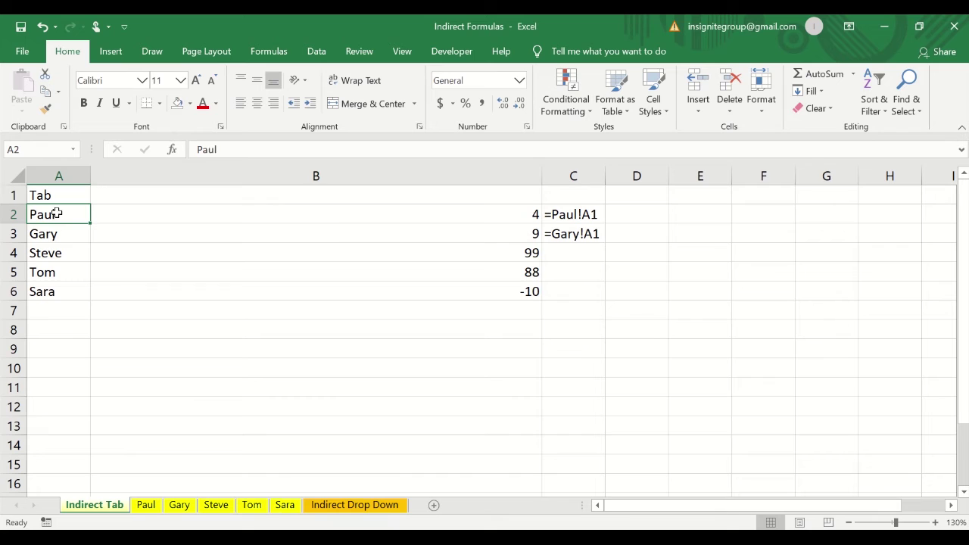
pyautogui.press('Right')
pyautogui.press('Down')
pyautogui.press('Down')
pyautogui.press('Down')
pyautogui.press('Down')
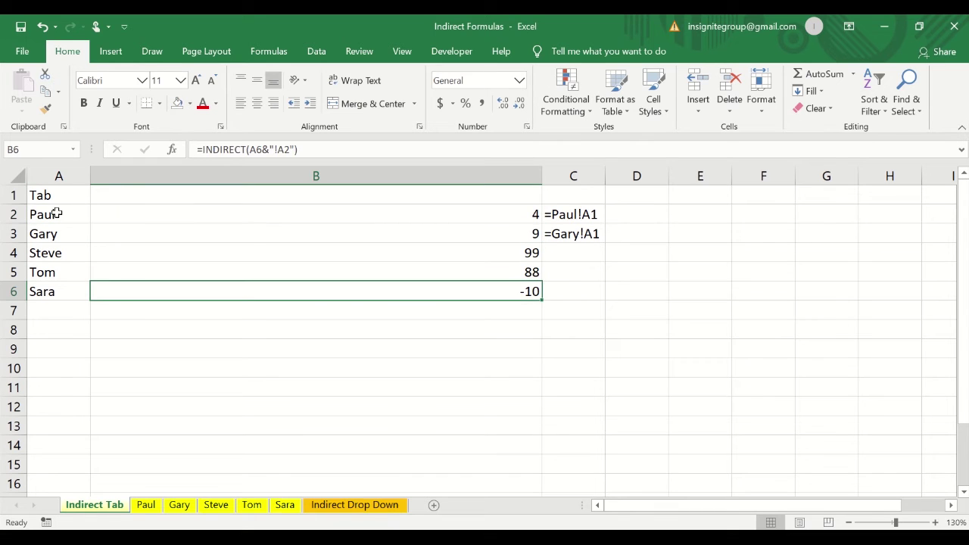
pyautogui.press('Left')
pyautogui.press('Up')
pyautogui.press('Up')
pyautogui.press('Up')
pyautogui.press('Up')
pyautogui.press('Up')
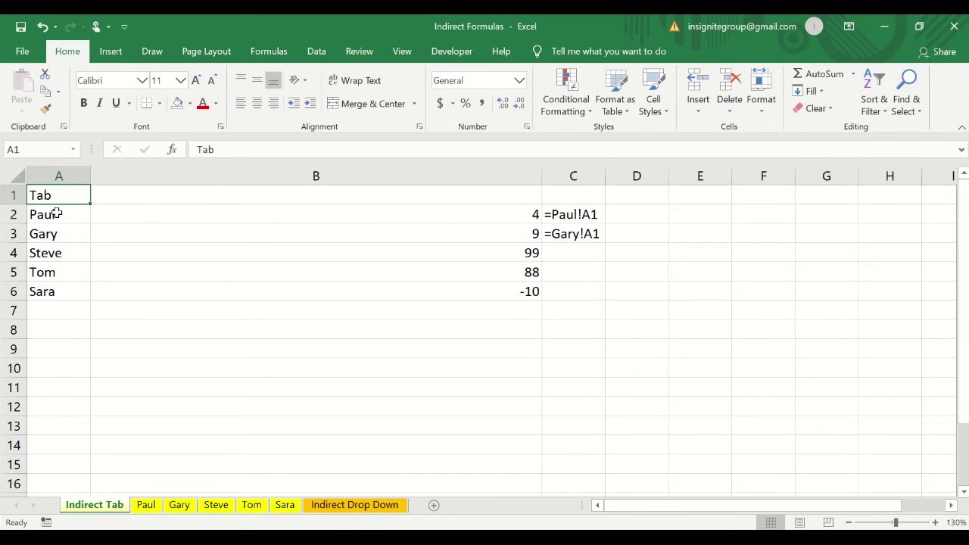
# - Show the Indirect Drop Down sheet and examine its State and Week_1 to Week_5 column headers
pyautogui.click(356, 504)
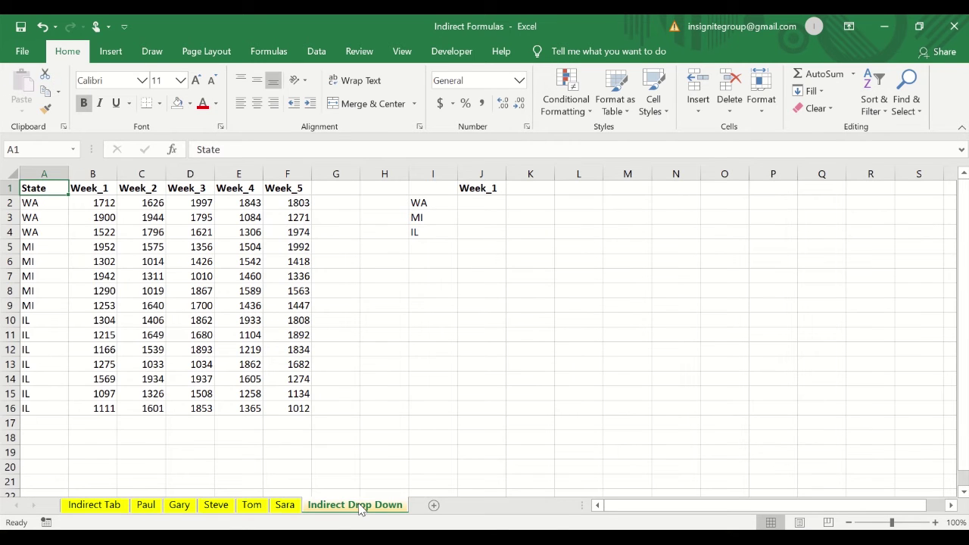
pyautogui.press('Right')
pyautogui.press('Right')
pyautogui.press('Right')
pyautogui.press('Right')
pyautogui.press('Right')
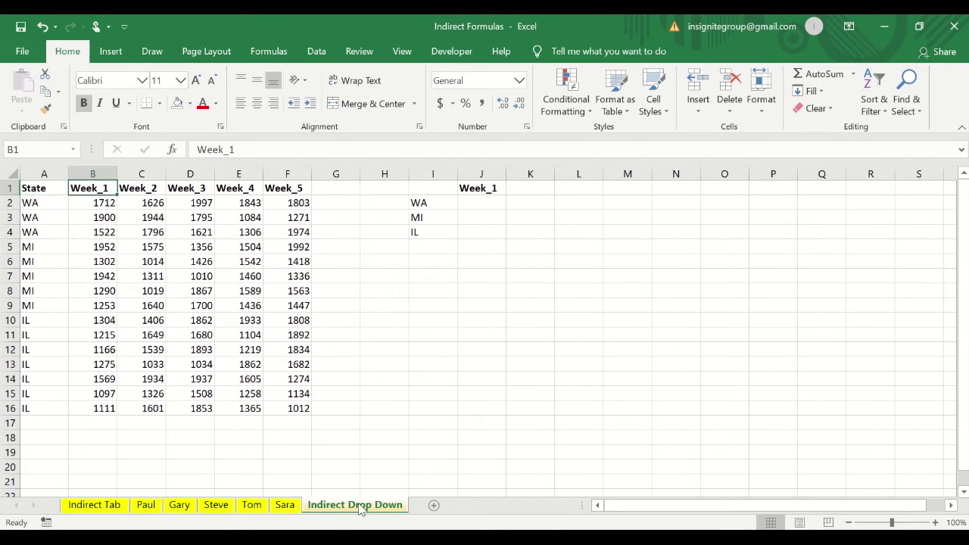
pyautogui.press('Right')
pyautogui.press('Right')
pyautogui.press('Right')
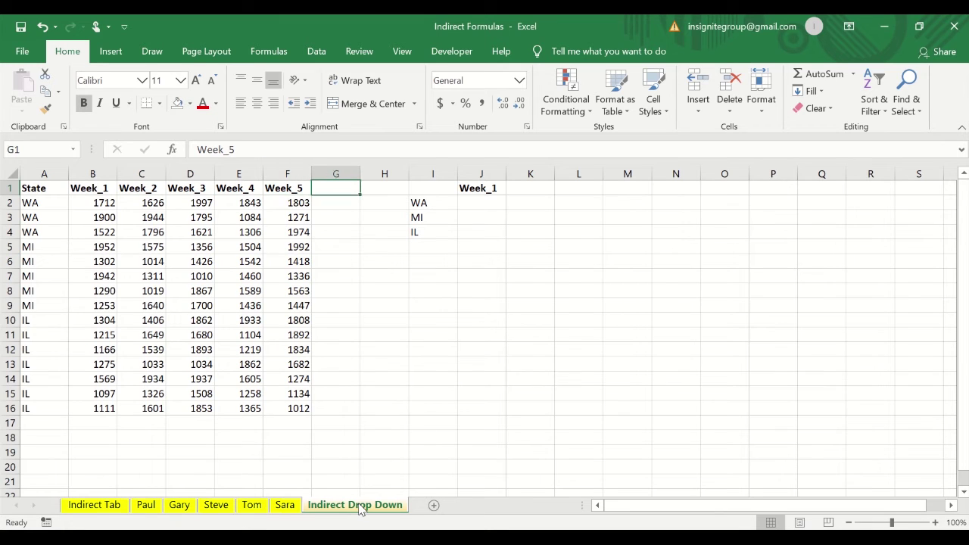
# - Examine the state summary table under Week_1 in columns I and J, and select the empty cell J2
pyautogui.hotkey('shift', 'Right')
pyautogui.hotkey('shift', 'Down')
pyautogui.hotkey('shift', 'Down')
pyautogui.hotkey('shift', 'Down')
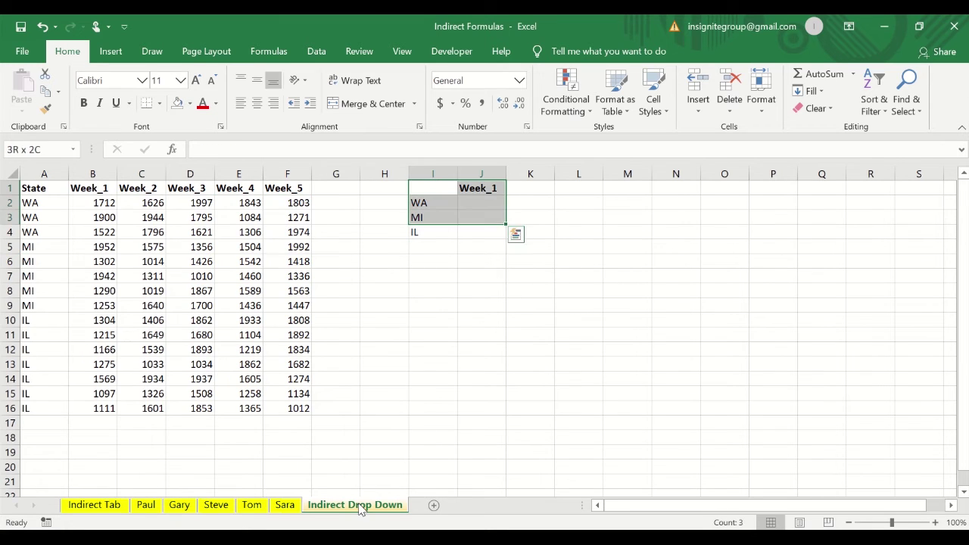
pyautogui.press('Down')
pyautogui.press('Right')
pyautogui.press('Up')
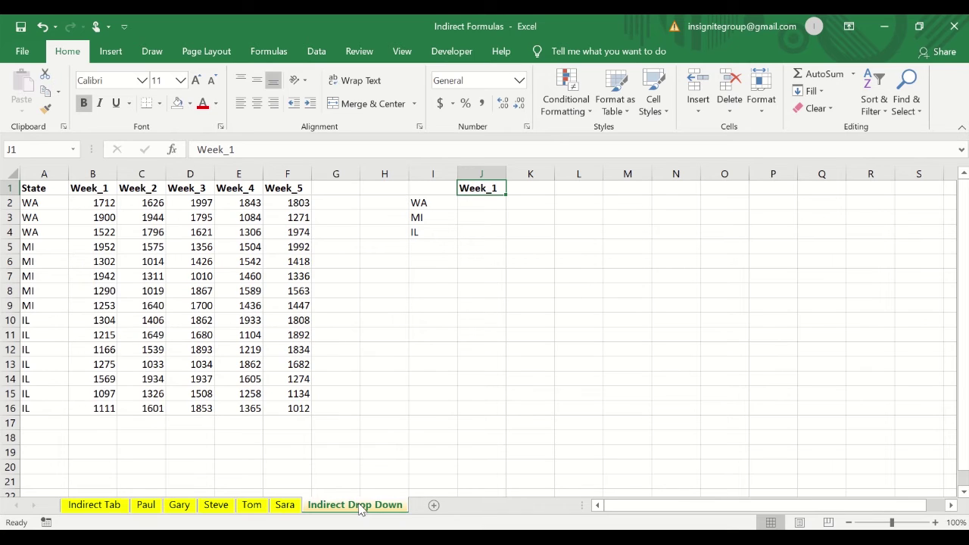
pyautogui.press('Down')
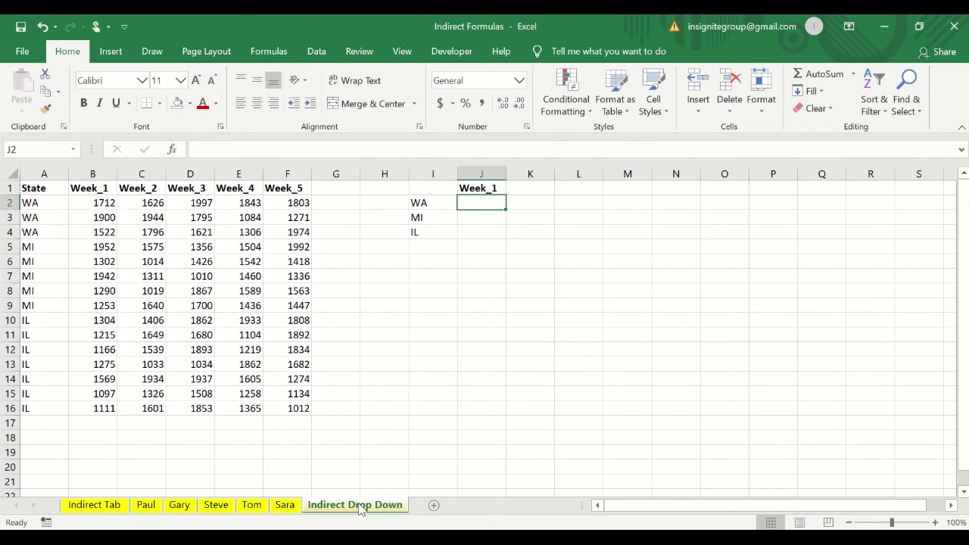
# - Examine the header row of the weekly data table, from State through Week_5
pyautogui.press('Left')
pyautogui.press('Left')
pyautogui.press('Left')
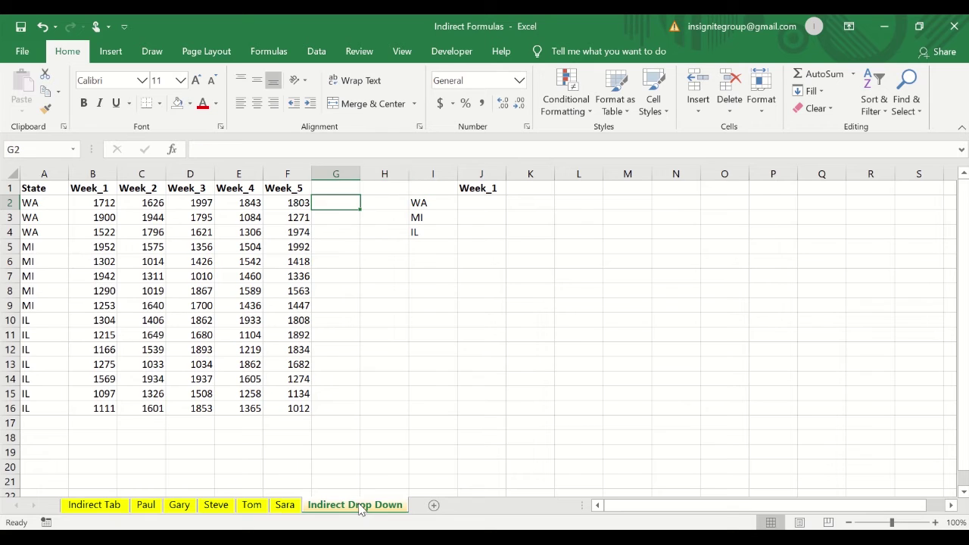
pyautogui.press('Right')
pyautogui.press('Left')
pyautogui.press('Left')
pyautogui.press('Left')
pyautogui.press('Left')
pyautogui.press('Left')
pyautogui.hotkey('ctrl', 'Home')
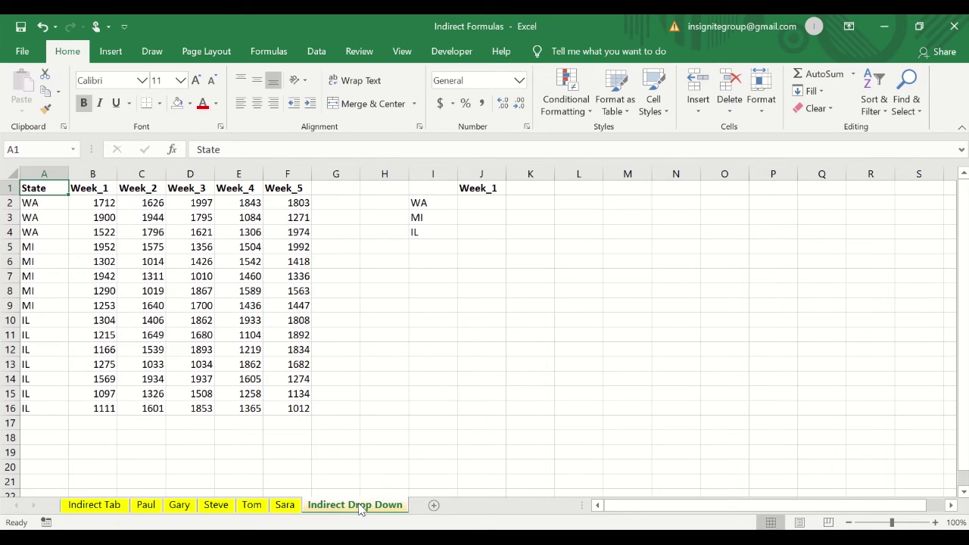
pyautogui.hotkey('shift', 'Right')
pyautogui.hotkey('shift', 'Right')
pyautogui.hotkey('shift', 'Right')
pyautogui.hotkey('shift', 'Right')
pyautogui.hotkey('shift', 'Right')
pyautogui.press('Left')
pyautogui.press('Right')
pyautogui.press('Right')
pyautogui.press('Right')
pyautogui.press('Right')
pyautogui.press('Right')
pyautogui.press('Right')
pyautogui.press('Right')
pyautogui.press('Right')
pyautogui.press('Right')
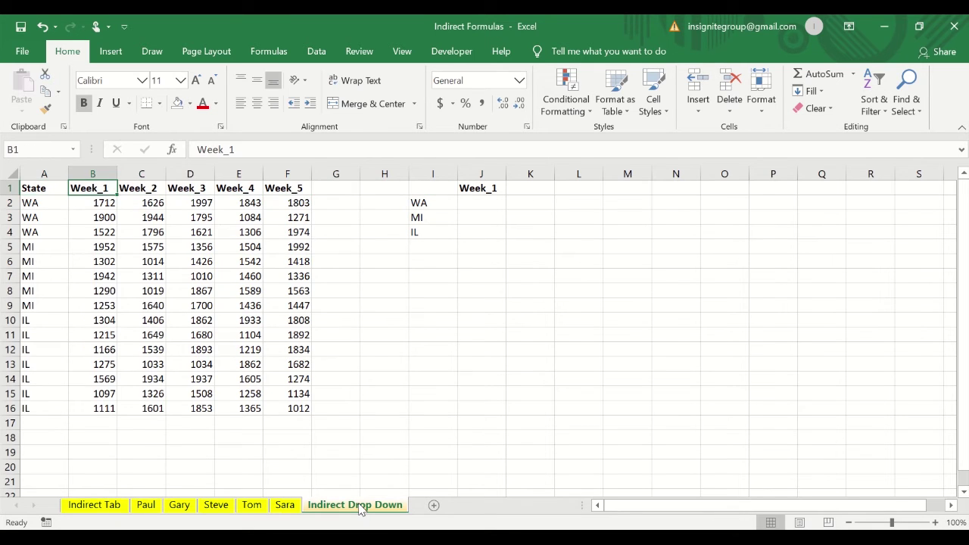
# - Examine the summary table in I1:J4, going through its WA, MI and IL rows under Week_1
pyautogui.press('Left')
pyautogui.hotkey('shift', 'Right')
pyautogui.hotkey('shift', 'Down')
pyautogui.hotkey('shift', 'Down')
pyautogui.hotkey('shift', 'Down')
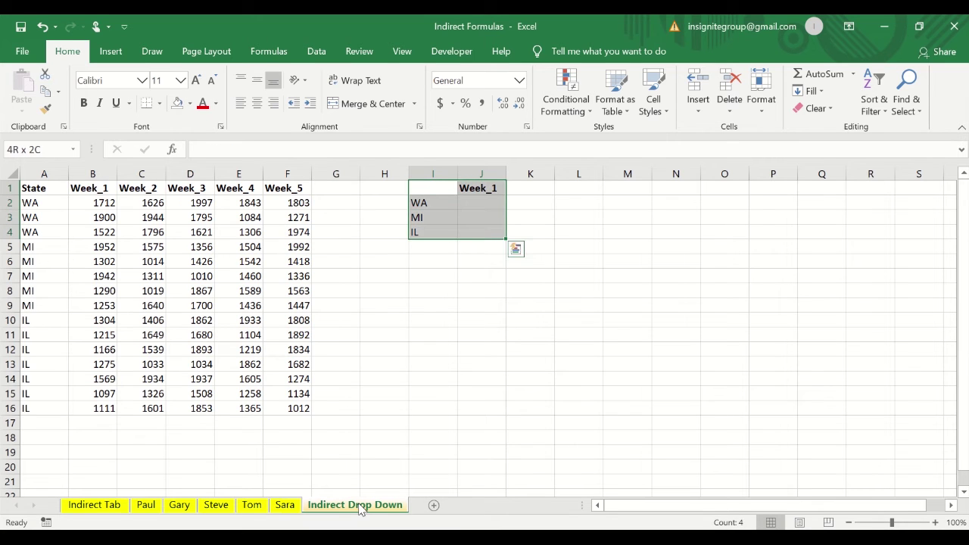
pyautogui.press('Down')
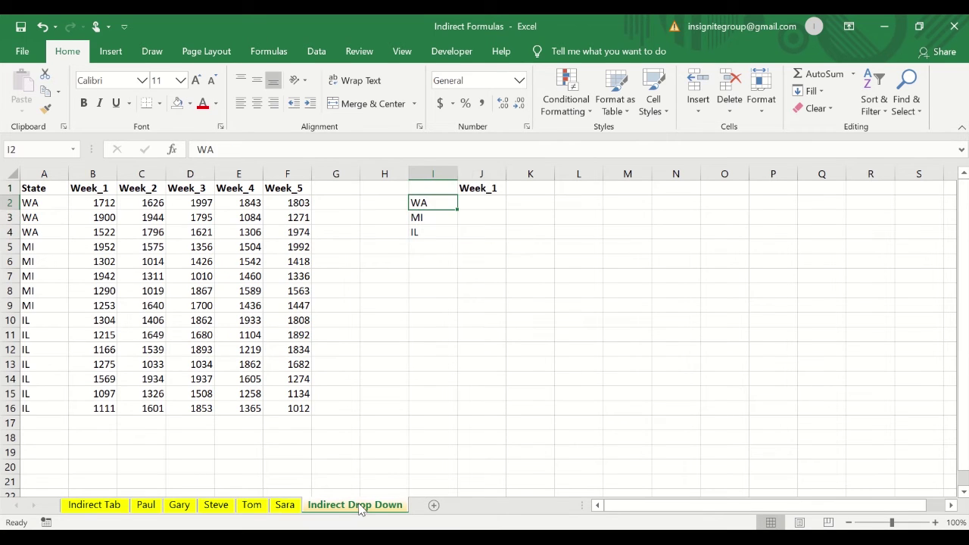
pyautogui.press('Right')
pyautogui.press('Left')
pyautogui.press('Right')
pyautogui.press('Left')
pyautogui.press('Down')
pyautogui.hotkey('shift', 'Right')
pyautogui.press('Down')
pyautogui.hotkey('shift', 'Right')
pyautogui.press('Left')
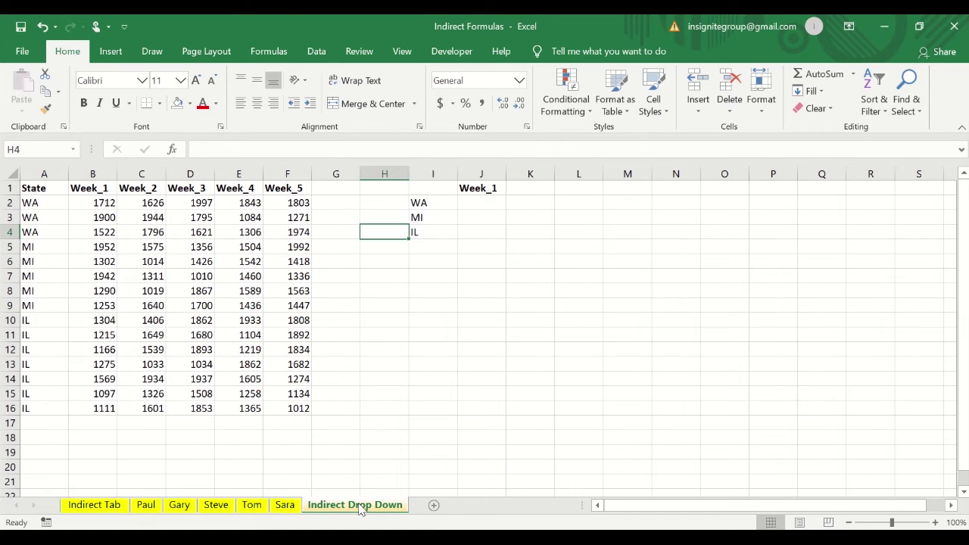
# - Examine the data table A1:F16 and its Week_1 values grouped by WA, MI and IL
pyautogui.hotkey('ctrl', 'Left')
pyautogui.hotkey('ctrl', 'Left')
pyautogui.hotkey('ctrl', 'Up')
pyautogui.hotkey('ctrl', 'a')
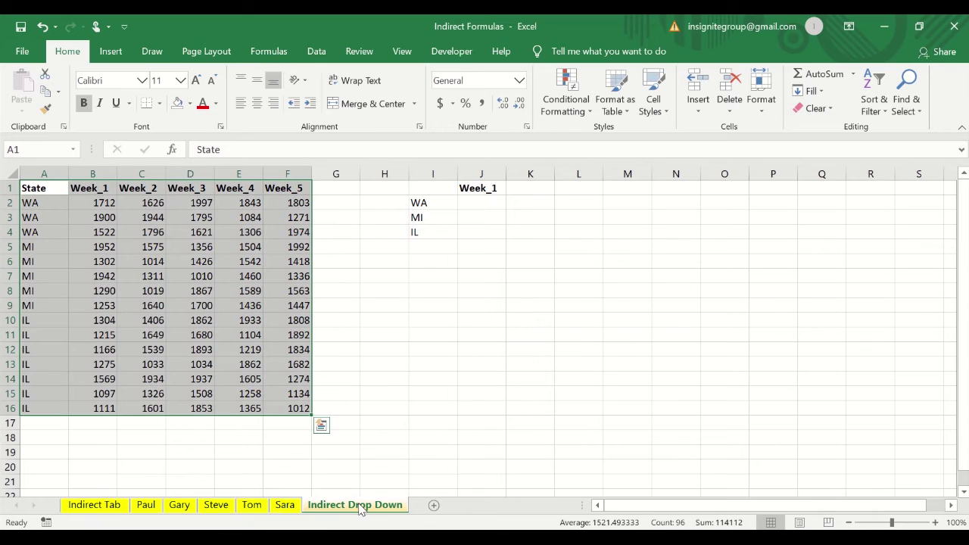
pyautogui.press('Down')
pyautogui.hotkey('shift', 'Down')
pyautogui.hotkey('shift', 'Down')
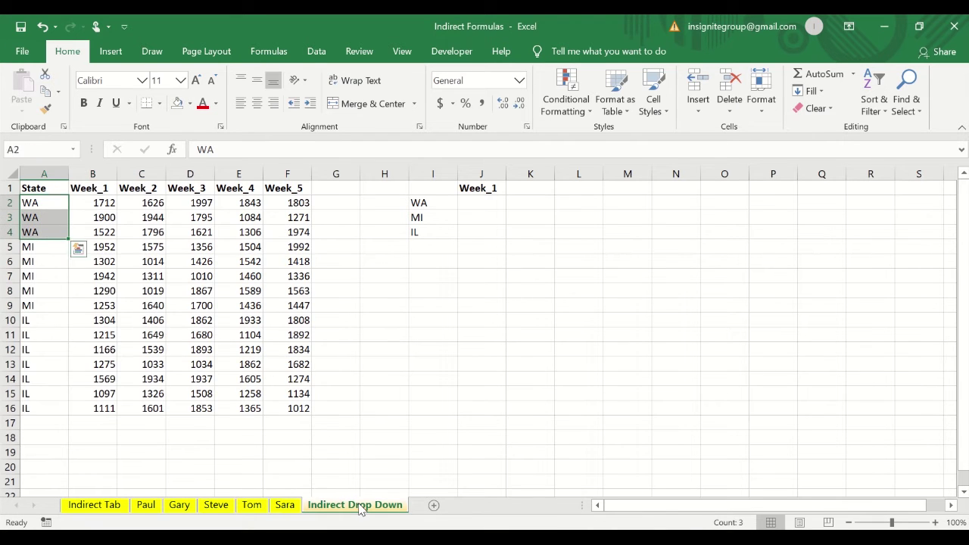
pyautogui.press('Right')
pyautogui.hotkey('shift', 'Down')
pyautogui.hotkey('shift', 'Down')
pyautogui.press('Down')
pyautogui.press('Down')
pyautogui.press('Down')
pyautogui.hotkey('shift', 'Down')
pyautogui.hotkey('shift', 'Down')
pyautogui.hotkey('shift', 'Down')
pyautogui.hotkey('shift', 'Down')
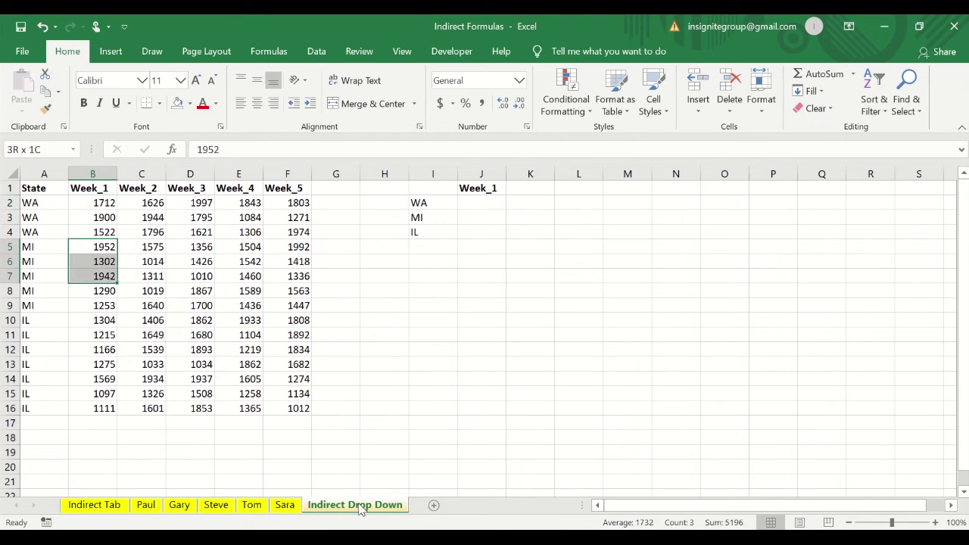
pyautogui.press('Down')
pyautogui.press('Down')
pyautogui.press('Down')
pyautogui.press('Down')
pyautogui.press('Down')
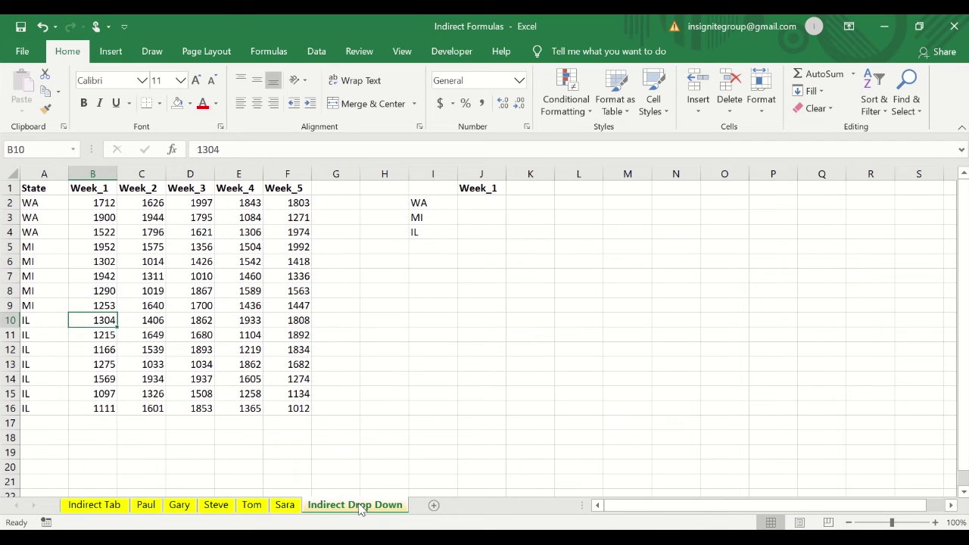
pyautogui.hotkey('shift', 'Down')
pyautogui.hotkey('shift', 'Down')
pyautogui.hotkey('shift', 'Down')
pyautogui.hotkey('shift', 'Down')
pyautogui.hotkey('shift', 'Down')
pyautogui.hotkey('shift', 'Down')
pyautogui.hotkey('ctrl', 'Up')
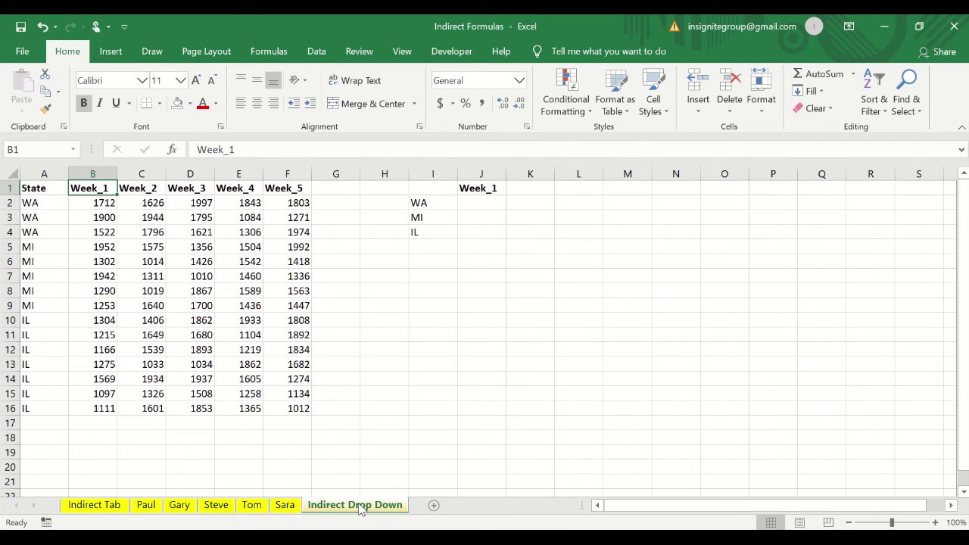
# - Check the sums of the Week_1 values for WA in B2:B4 and for MI in B5:B9
pyautogui.press('Down')
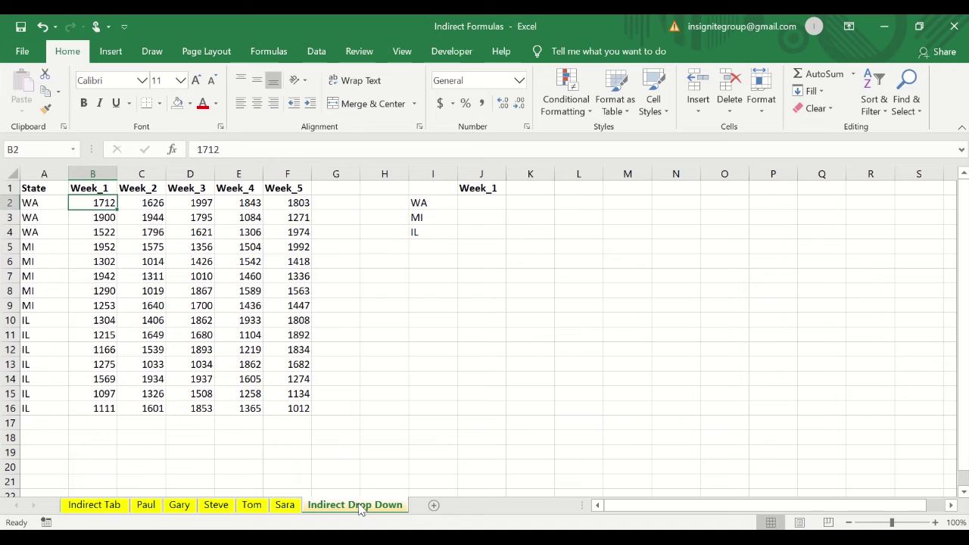
pyautogui.hotkey('shift', 'Down')
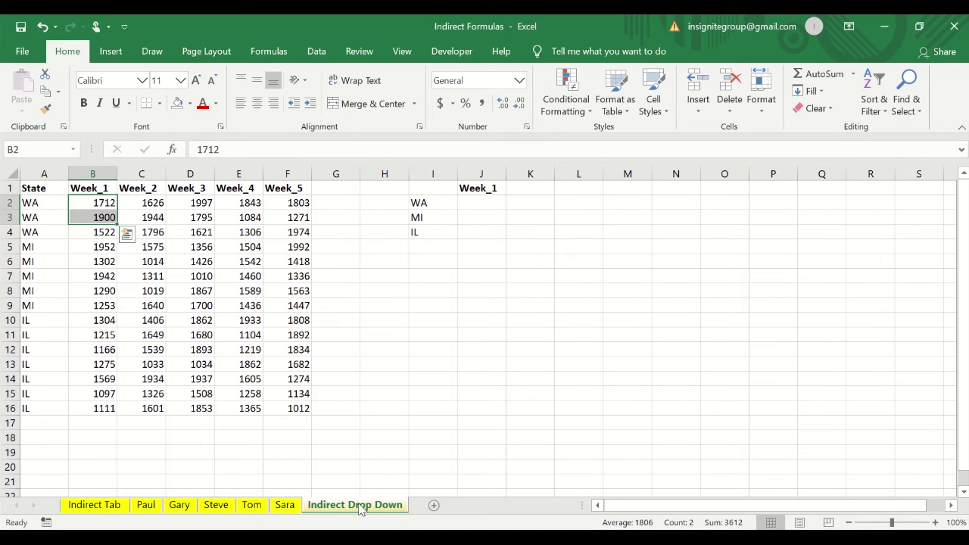
pyautogui.hotkey('shift', 'Up')
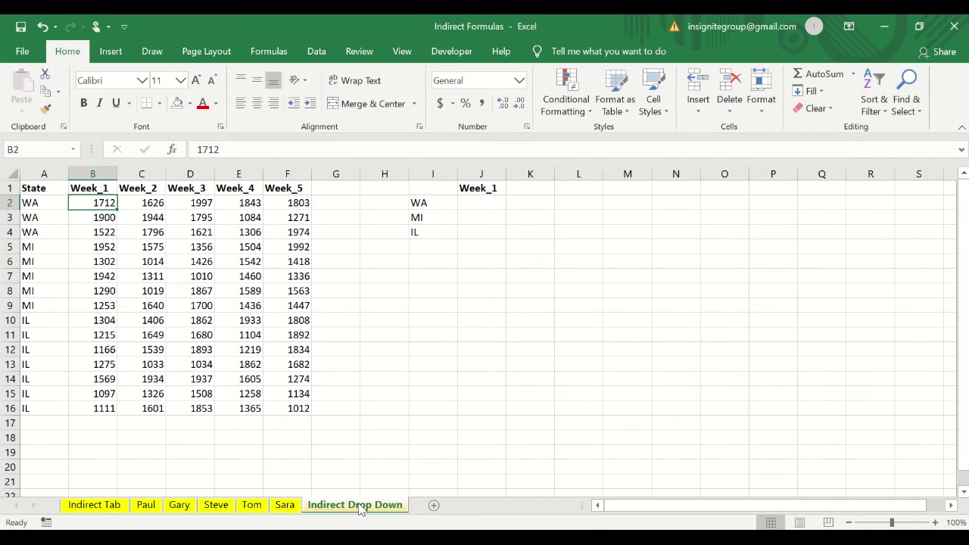
pyautogui.hotkey('shift', 'Down')
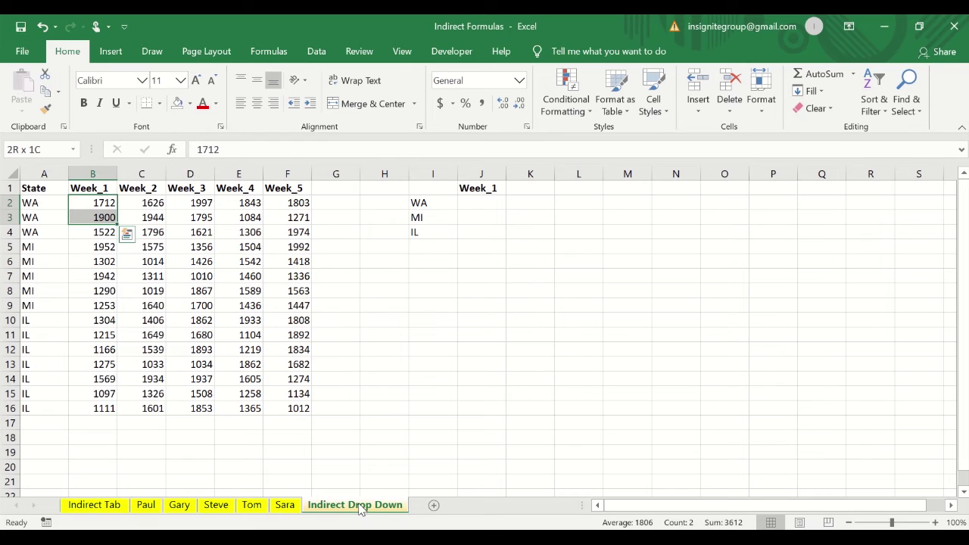
pyautogui.hotkey('shift', 'Down')
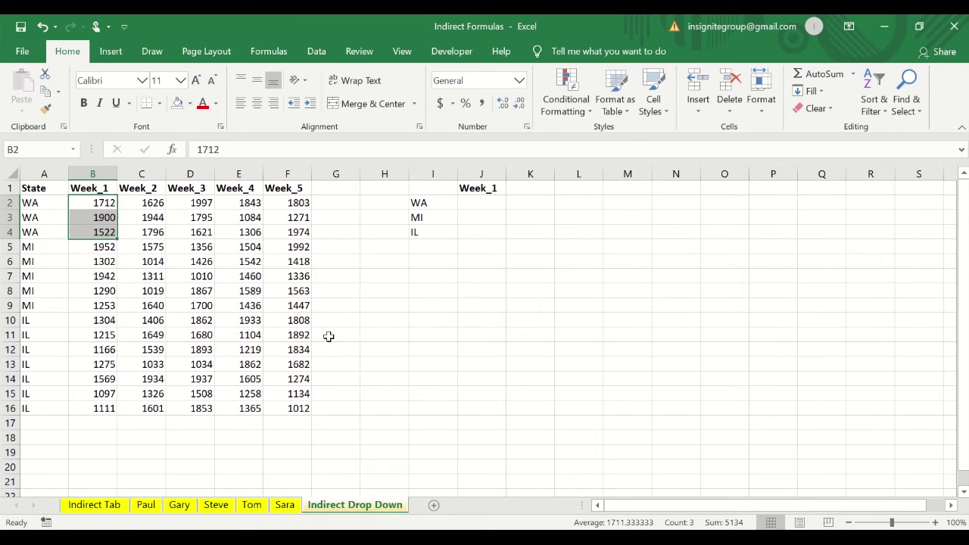
pyautogui.click(92, 247)
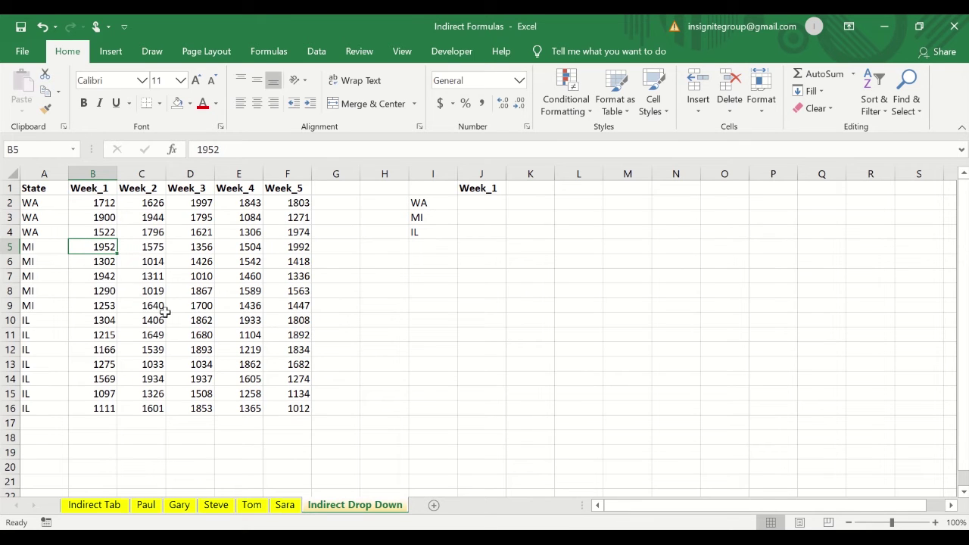
pyautogui.hotkey('shift', 'Down')
pyautogui.hotkey('shift', 'Down')
pyautogui.hotkey('shift', 'Down')
pyautogui.hotkey('shift', 'Down')
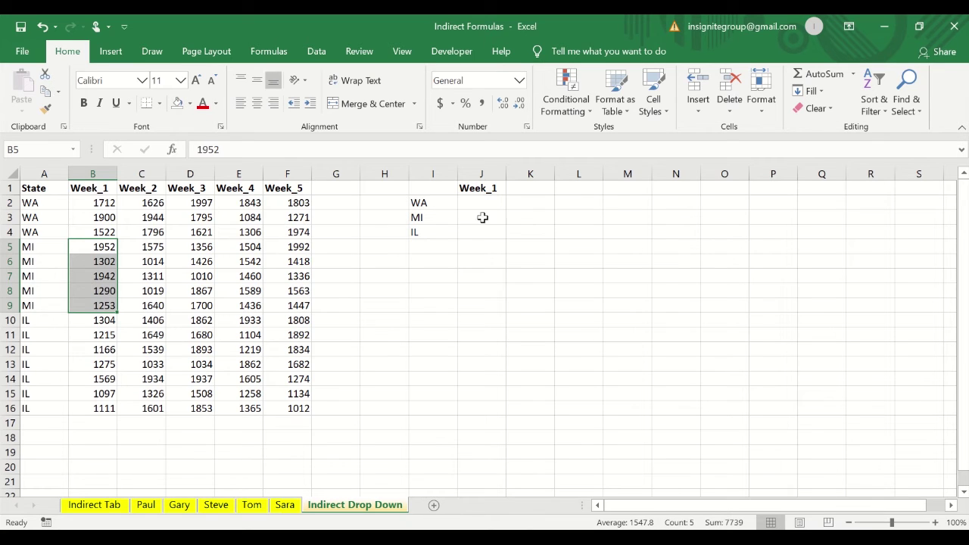
# - Begin a SUMIF formula in J2 with the whole State column A:A as its range
pyautogui.click(466, 198)
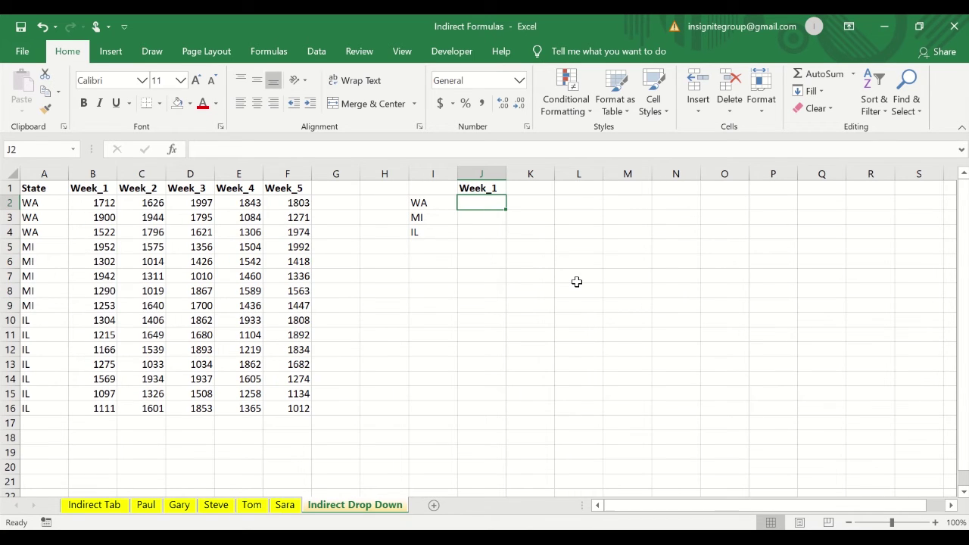
pyautogui.write('=su')
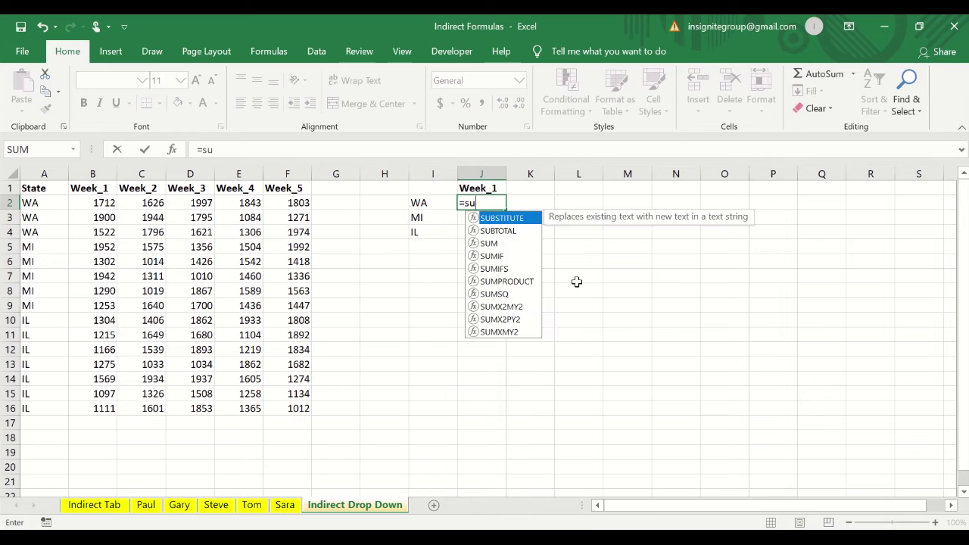
pyautogui.write('mif')
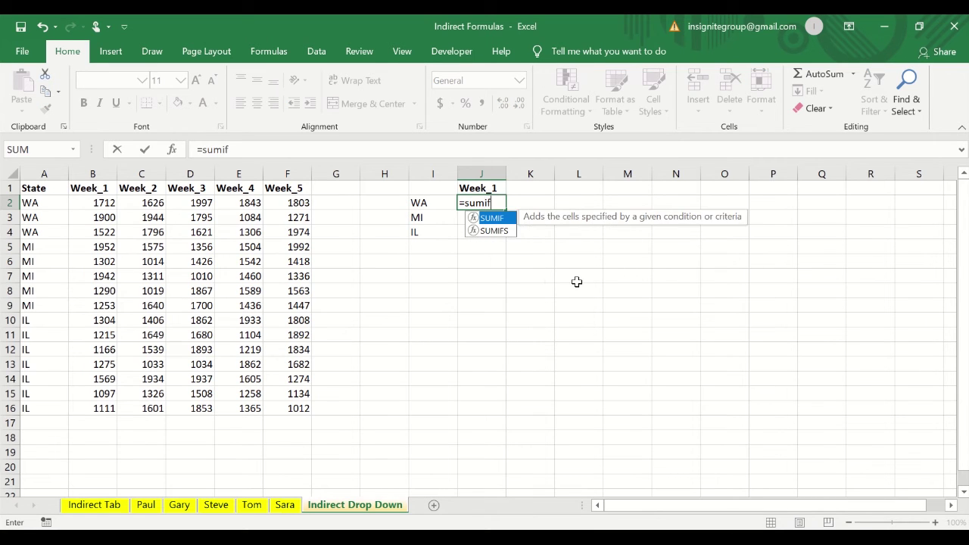
pyautogui.write('(')
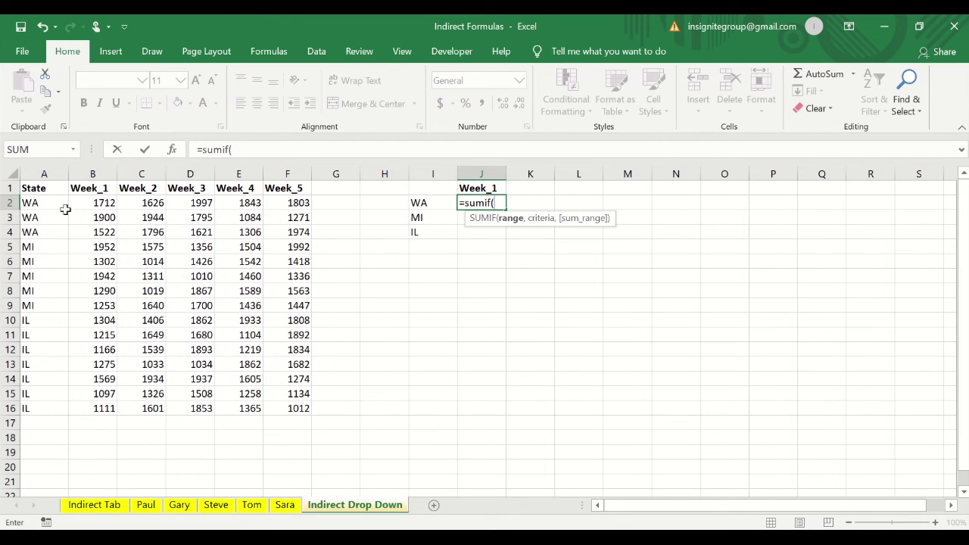
pyautogui.click(41, 173)
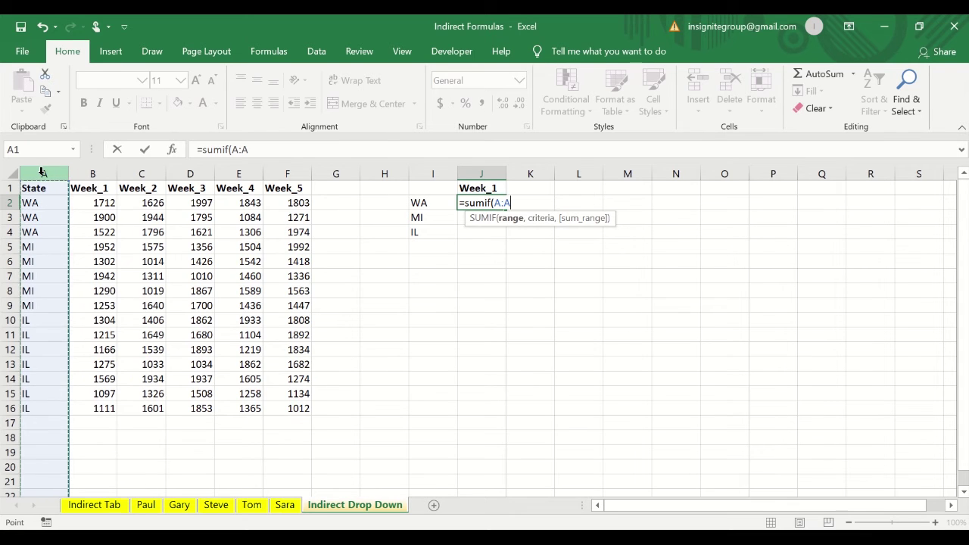
pyautogui.write(',')
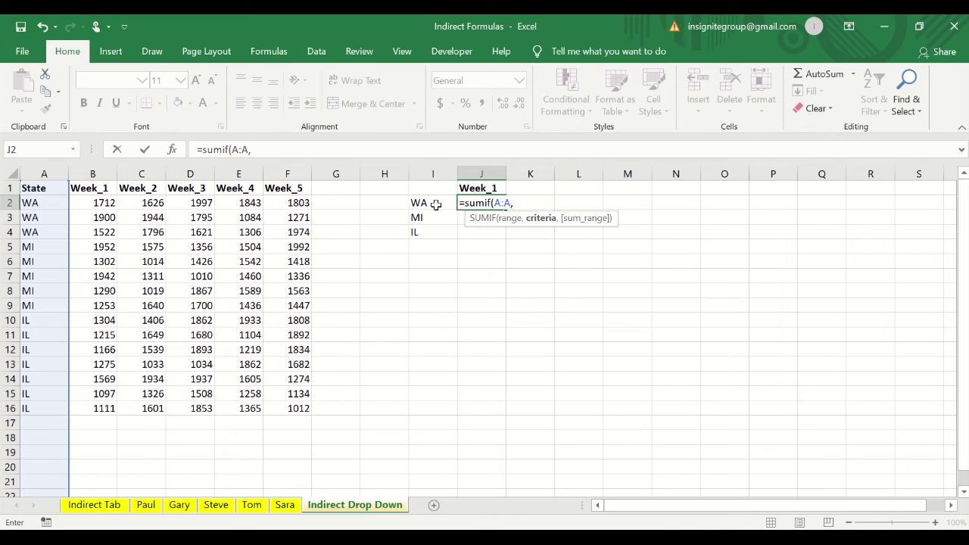
pyautogui.write('"WA"')
pyautogui.press('BackSpace')
pyautogui.press('BackSpace')
pyautogui.press('BackSpace')
pyautogui.press('BackSpace')
# - Complete the SUMIF formula in J2 with i2 as the criteria and column B's named range week_1 as the sum range
pyautogui.write('i2')
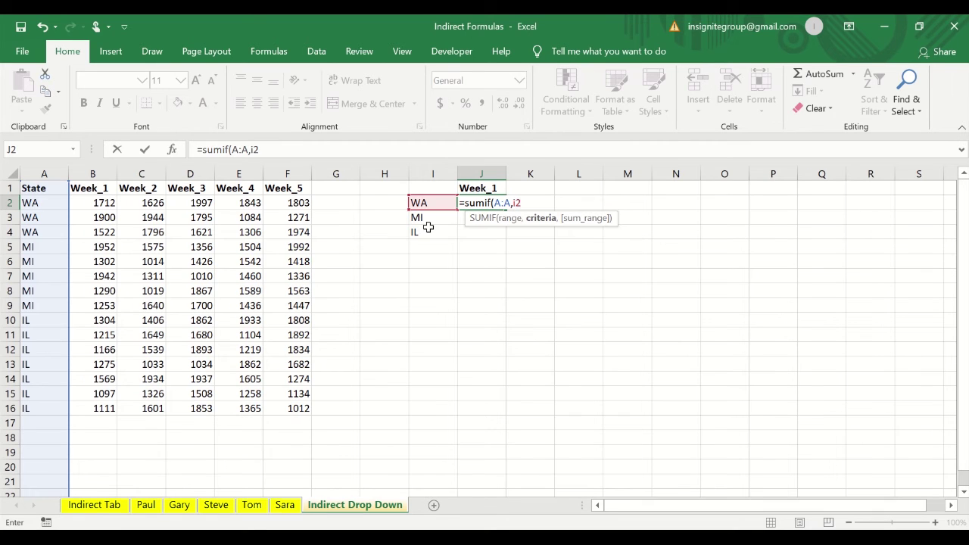
pyautogui.write(',')
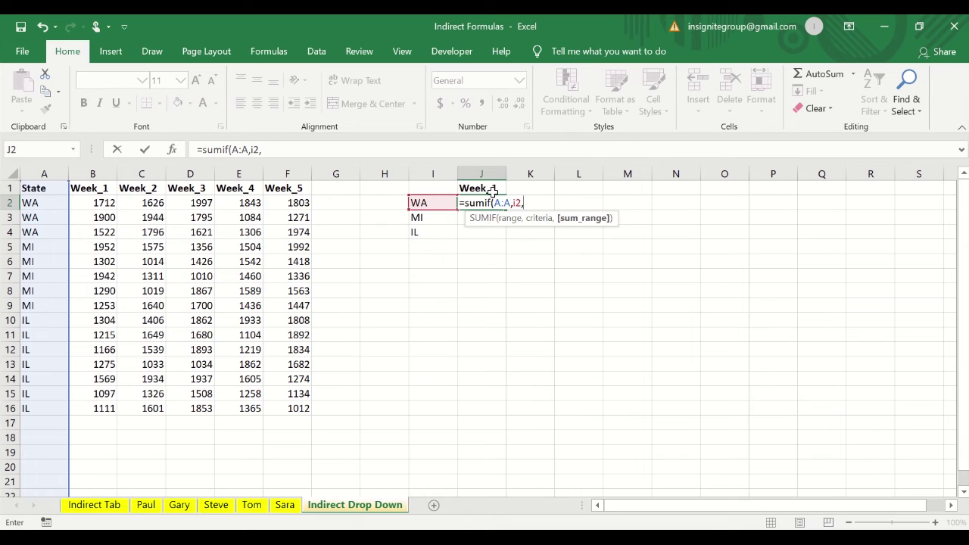
pyautogui.click(103, 173)
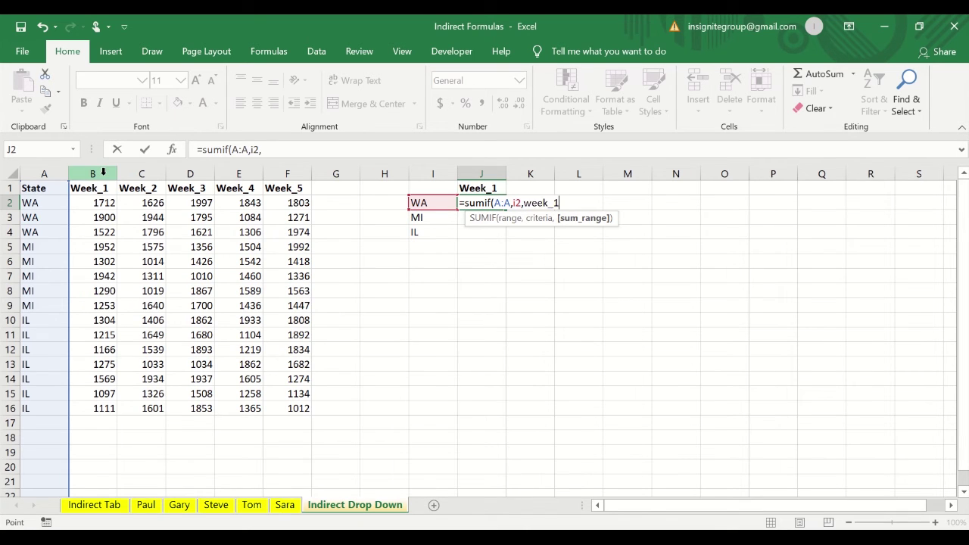
pyautogui.press('Return')
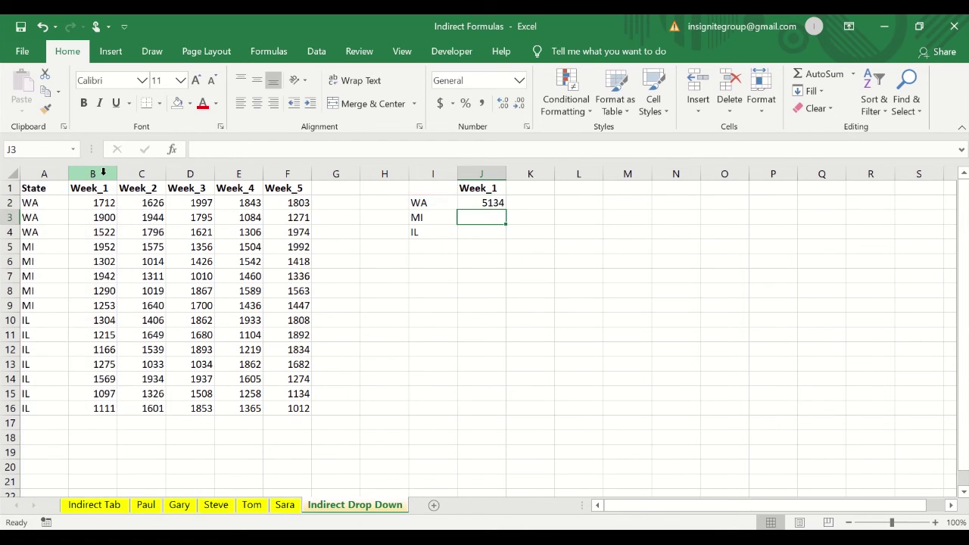
# - Copy the SUMIF formula from J2 down through J4 for the MI and IL rows
pyautogui.press('Up')
pyautogui.hotkey('ctrl', 'c')
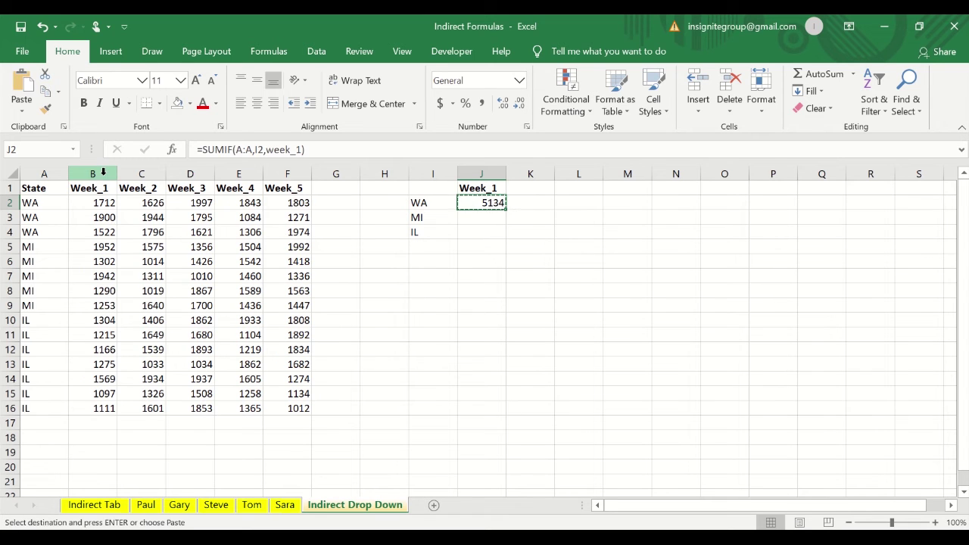
pyautogui.hotkey('shift', 'Down')
pyautogui.hotkey('shift', 'Down')
pyautogui.hotkey('ctrl', 'v')
pyautogui.press('Escape')
pyautogui.press('Down')
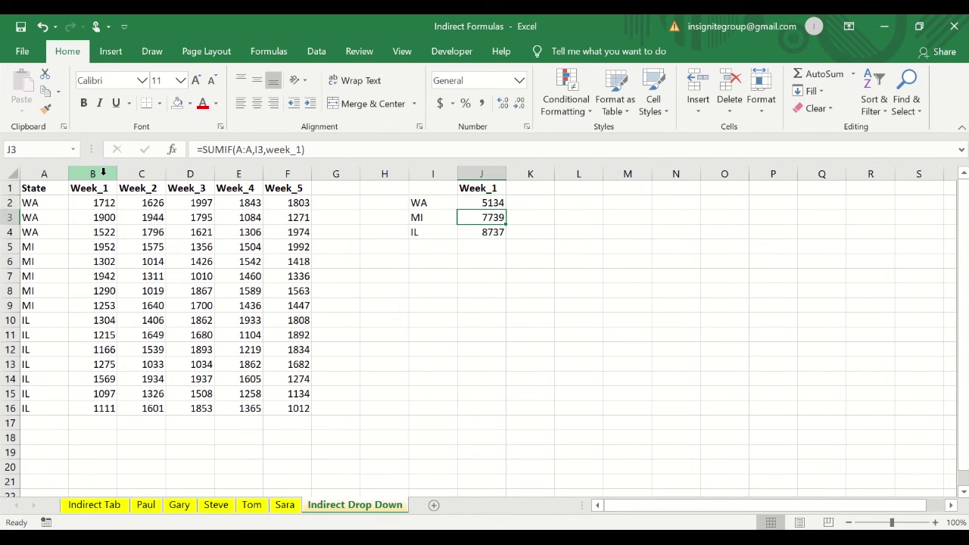
pyautogui.press('Up')
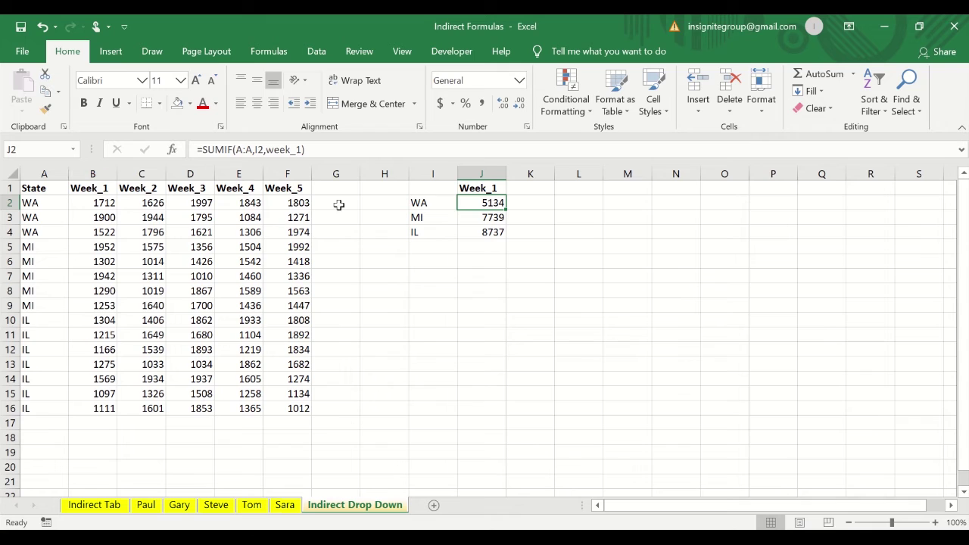
# - Compare the sum of WA's Week_1 values in B2:B4 with J2, and inspect the SUMIF formulas in J2 and J3
pyautogui.click(97, 201)
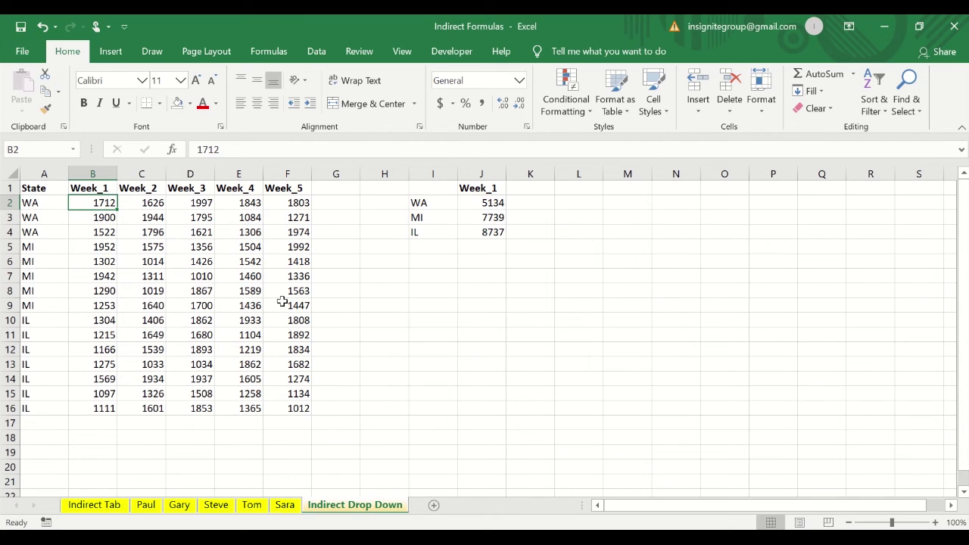
pyautogui.hotkey('shift', 'Down')
pyautogui.hotkey('shift', 'Down')
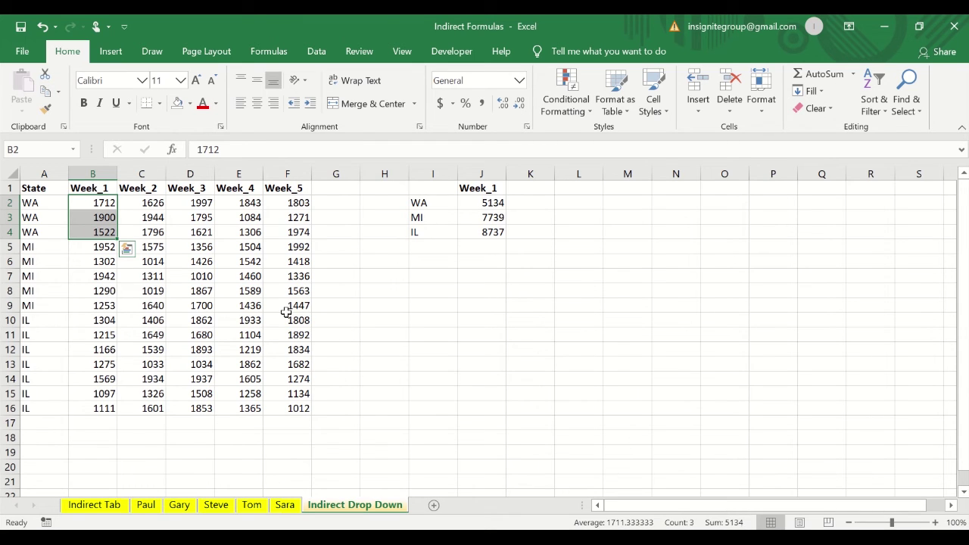
pyautogui.click(480, 203)
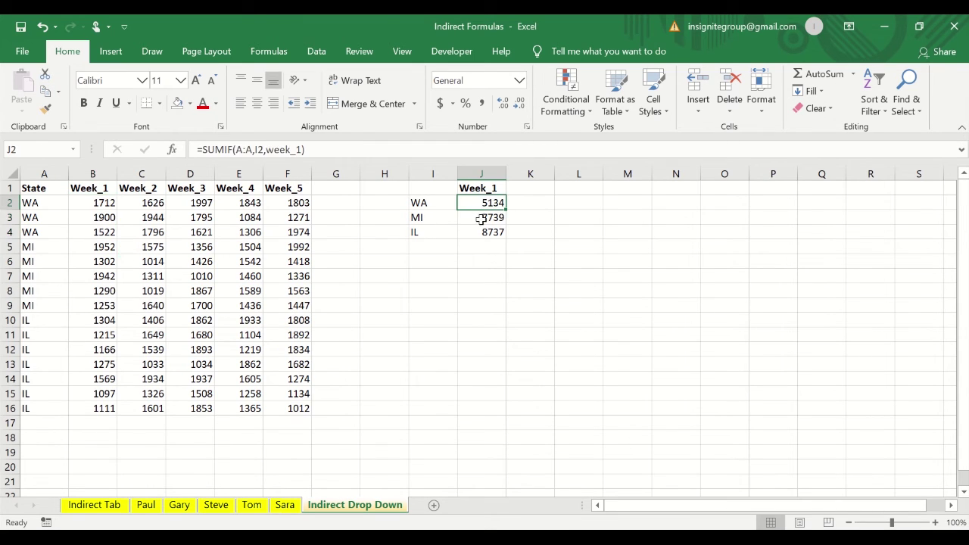
pyautogui.click(480, 218)
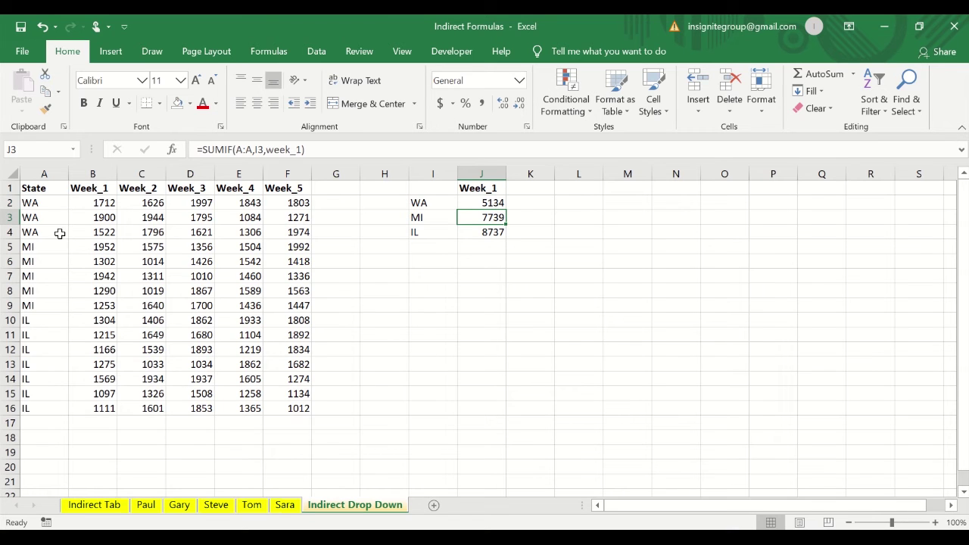
# - Compare the Week_1 sums for MI in B5:B9 and IL in B10:B16 with the totals in J3 and J4
pyautogui.click(97, 260)
pyautogui.press('Up')
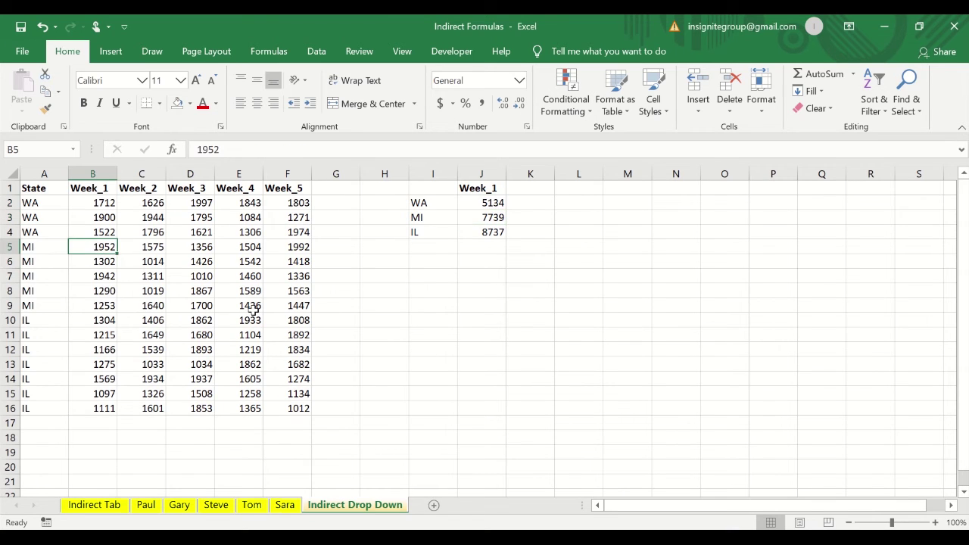
pyautogui.hotkey('shift', 'Down')
pyautogui.hotkey('shift', 'Down')
pyautogui.hotkey('shift', 'Down')
pyautogui.hotkey('shift', 'Down')
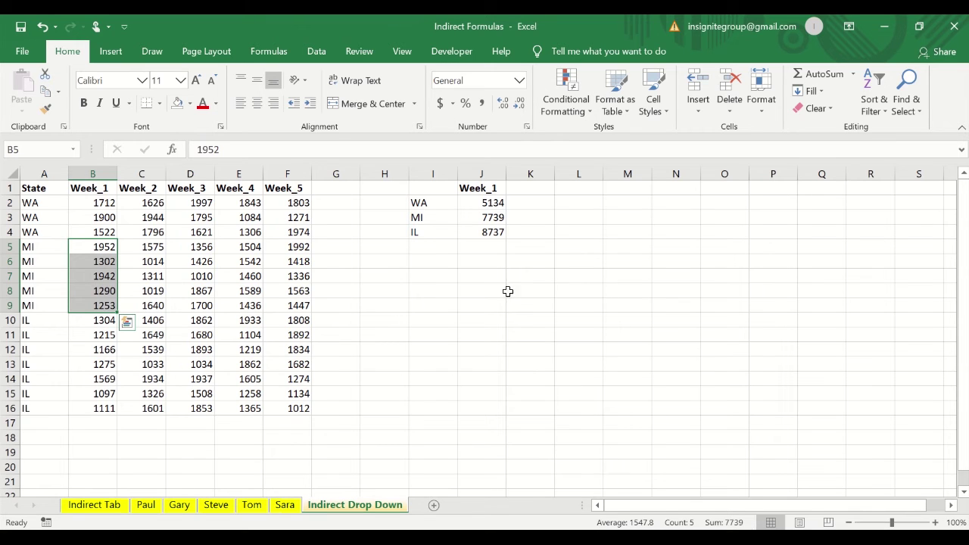
pyautogui.click(99, 320)
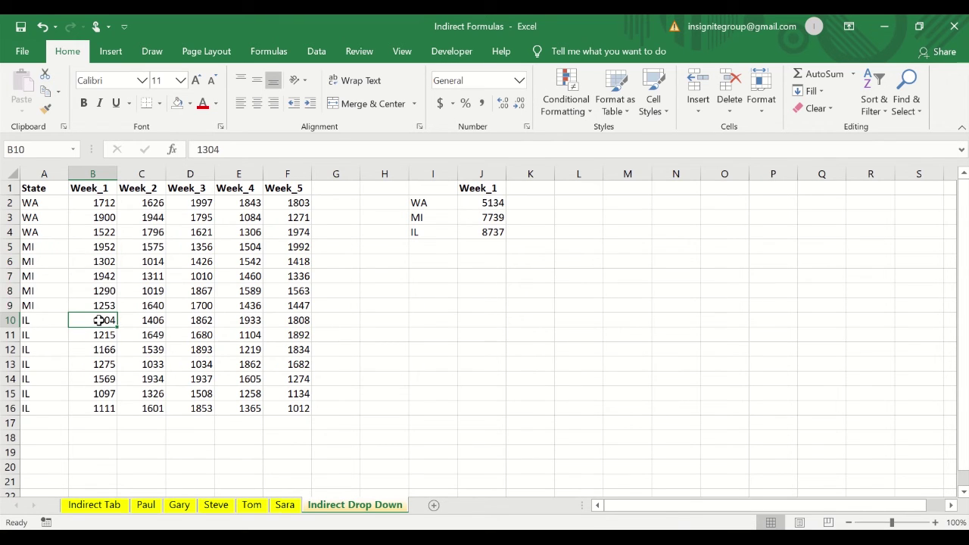
pyautogui.hotkey('ctrl', 'shift', 'Down')
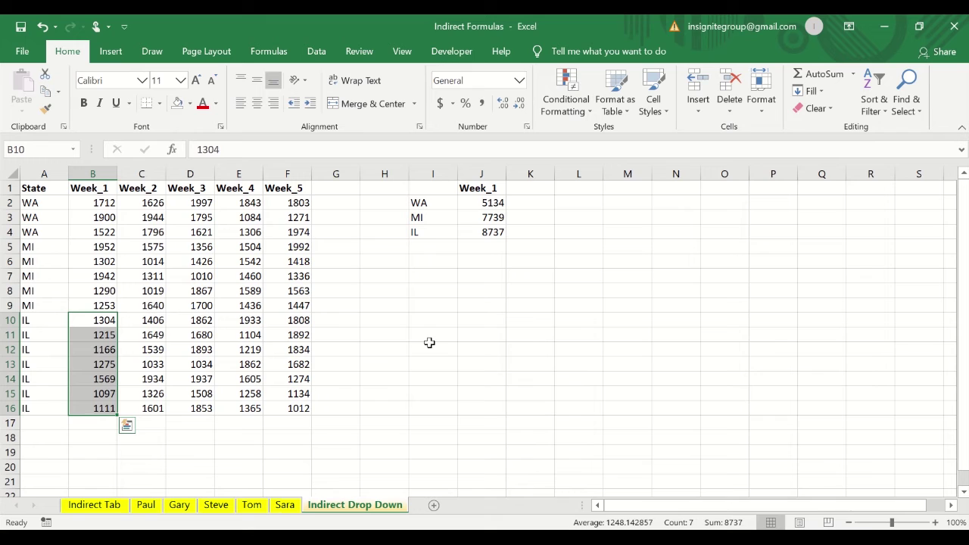
# - Change the week header in J1 to Week_2 and check whether the totals in J2:J4 respond
pyautogui.click(493, 234)
pyautogui.hotkey('ctrl', 'Up')
pyautogui.press('Down')
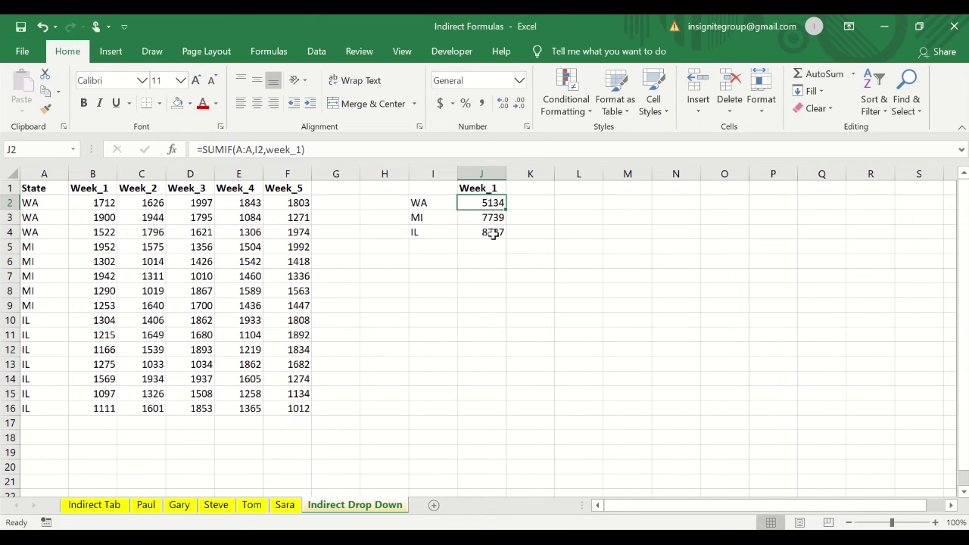
pyautogui.press('Up')
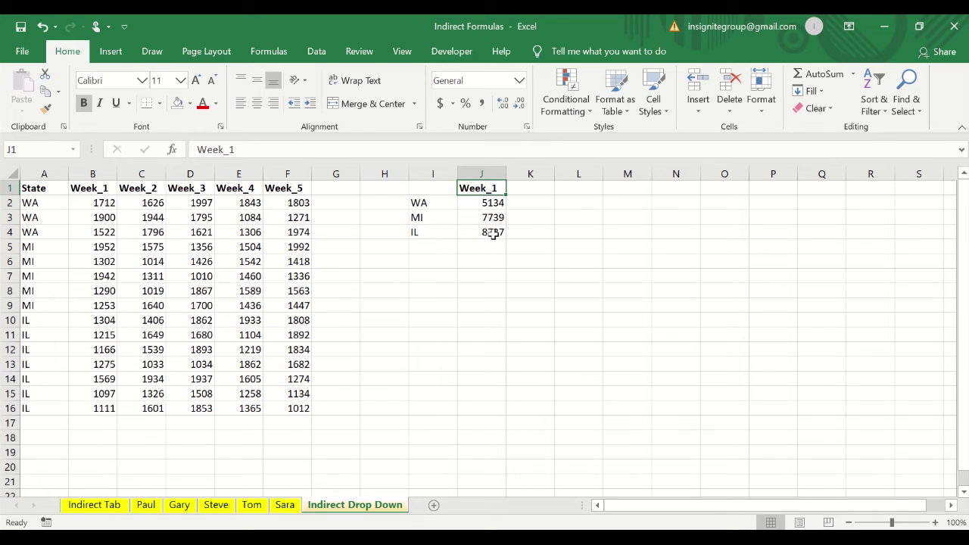
pyautogui.click(387, 156)
pyautogui.press('BackSpace')
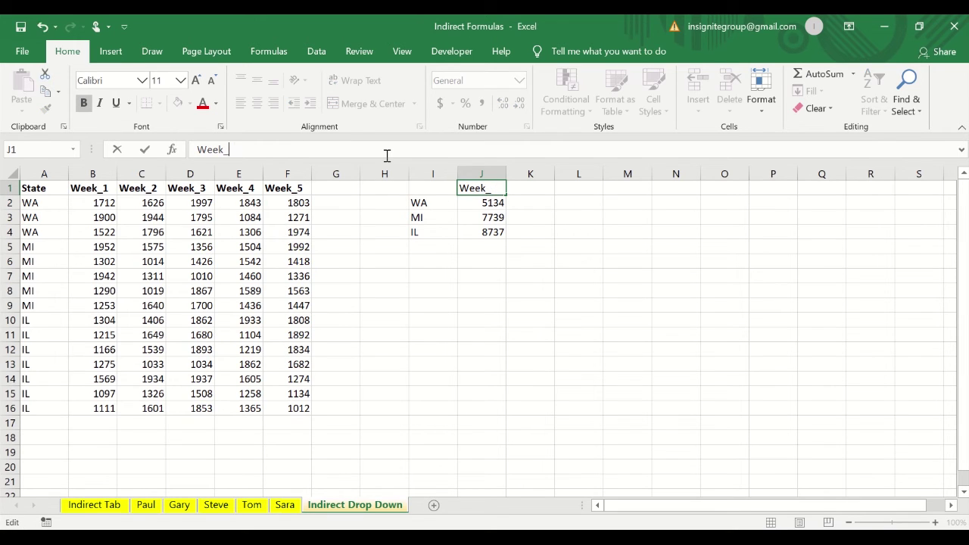
pyautogui.write('2')
pyautogui.press('Return')
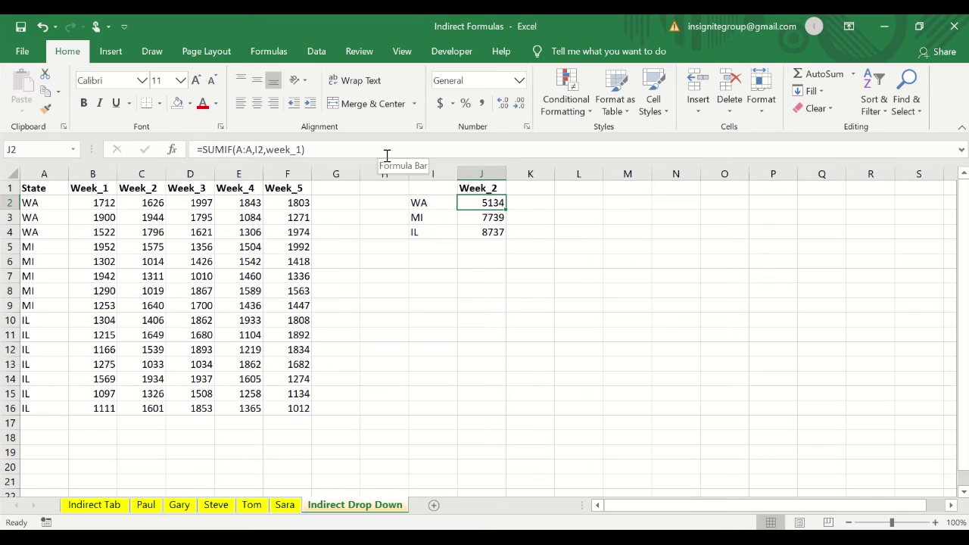
pyautogui.hotkey('shift', 'Down')
pyautogui.hotkey('shift', 'Down')
pyautogui.press('Down')
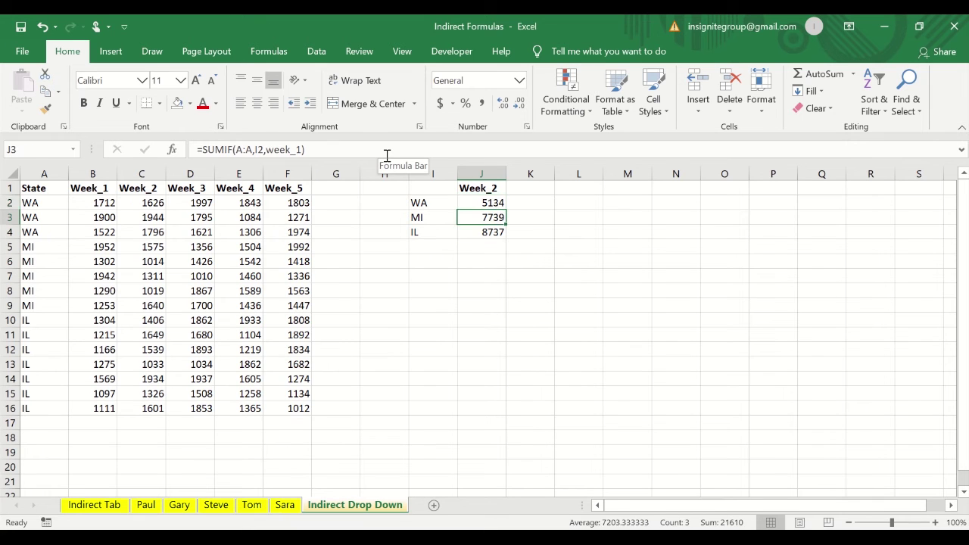
# - Change the week header in J1 to Week_3 and check the SUMIF totals in J2:J4 again
pyautogui.press('Up')
pyautogui.press('Up')
pyautogui.click(381, 155)
pyautogui.press('BackSpace')
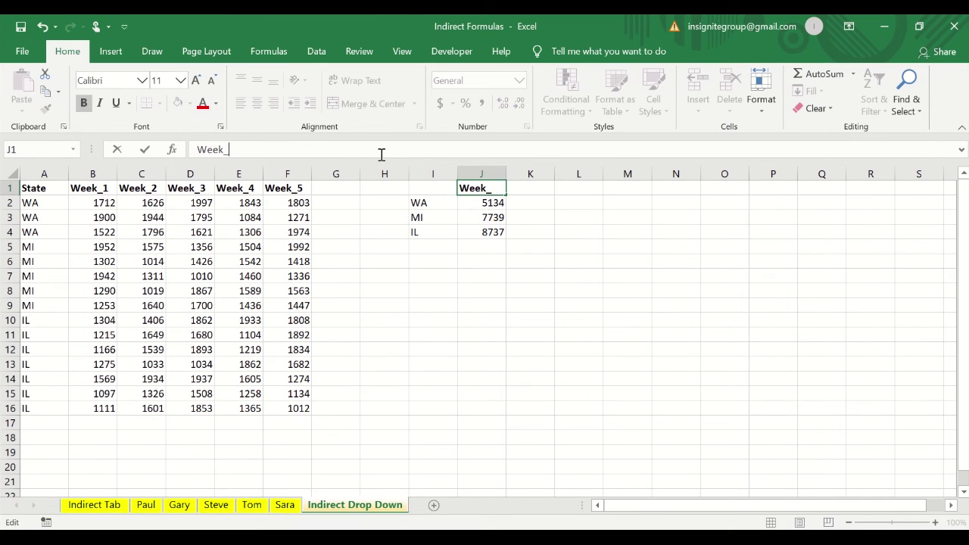
pyautogui.write('3')
pyautogui.press('Return')
pyautogui.hotkey('shift', 'Down')
pyautogui.hotkey('shift', 'Down')
pyautogui.press('Up')
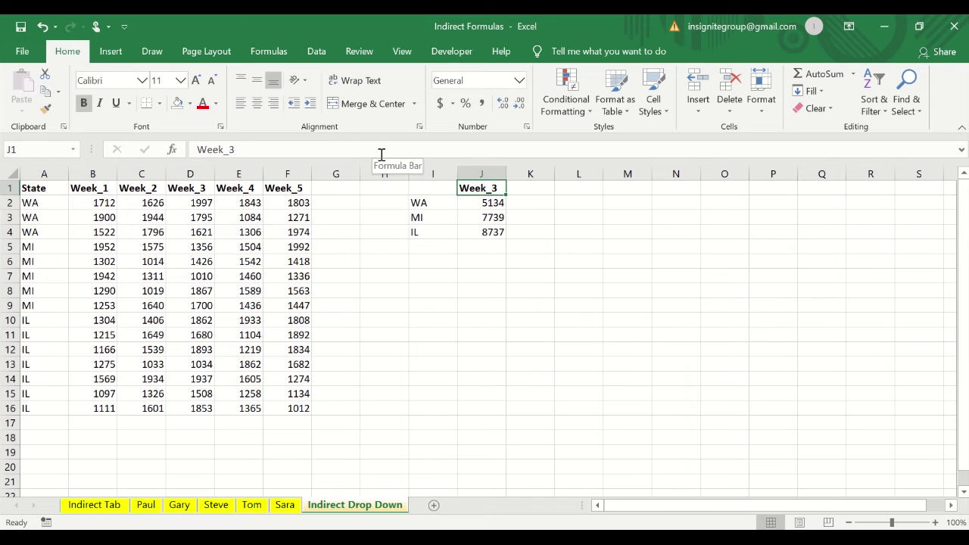
pyautogui.press('Down')
pyautogui.hotkey('shift', 'Down')
pyautogui.hotkey('shift', 'Down')
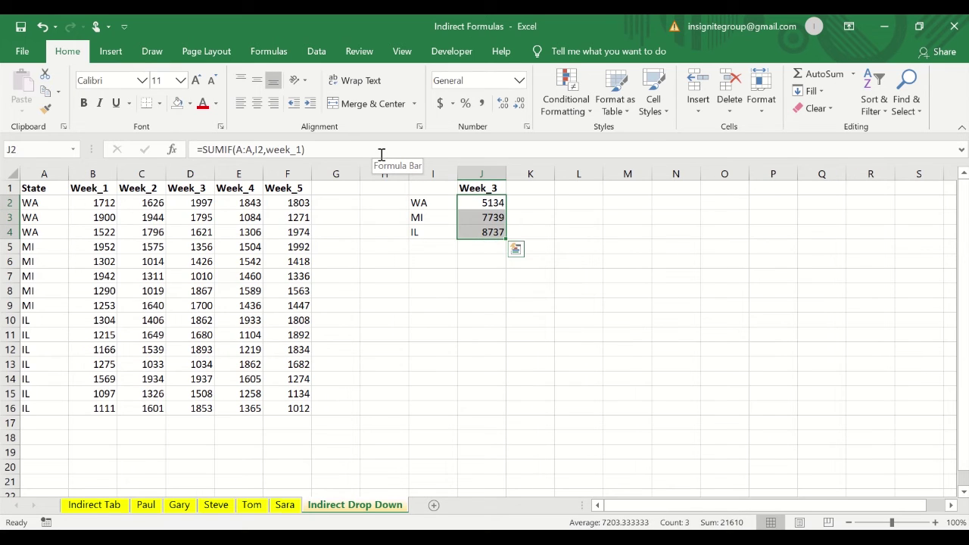
pyautogui.press('Up')
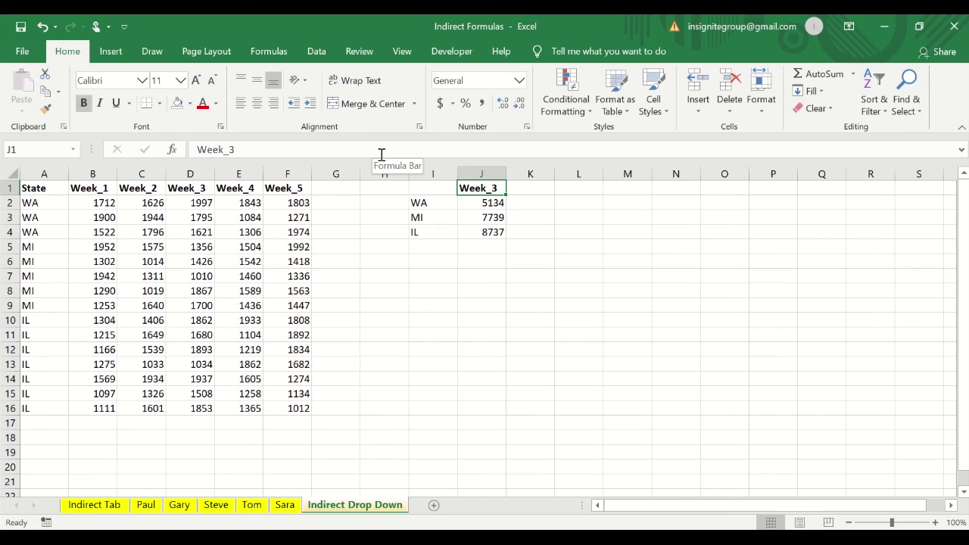
# - Examine week columns B to F to see which of them already have a range name
pyautogui.press('Left')
pyautogui.press('Left')
pyautogui.press('Left')
pyautogui.press('Left')
pyautogui.press('Left')
pyautogui.press('Left')
pyautogui.press('Left')
pyautogui.press('Left')
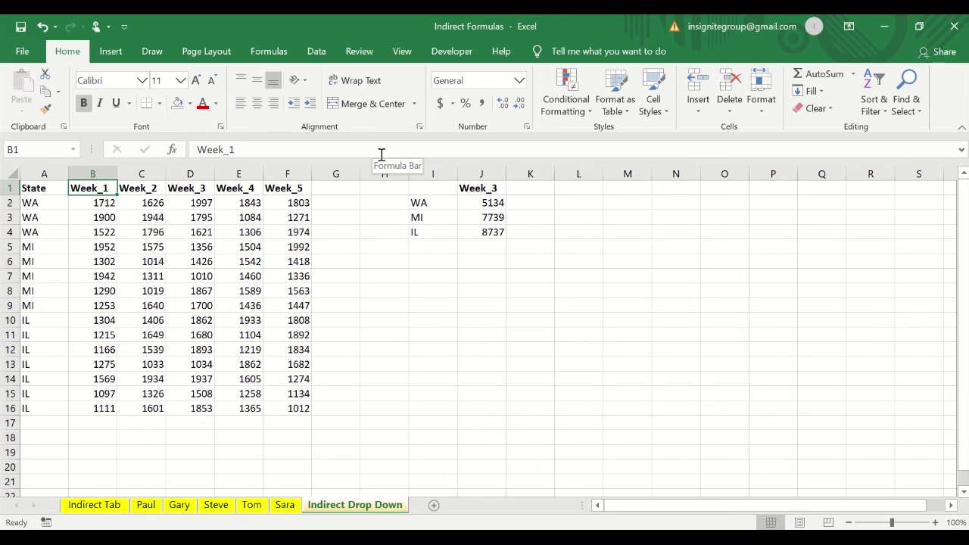
pyautogui.click(109, 168)
pyautogui.click(141, 168)
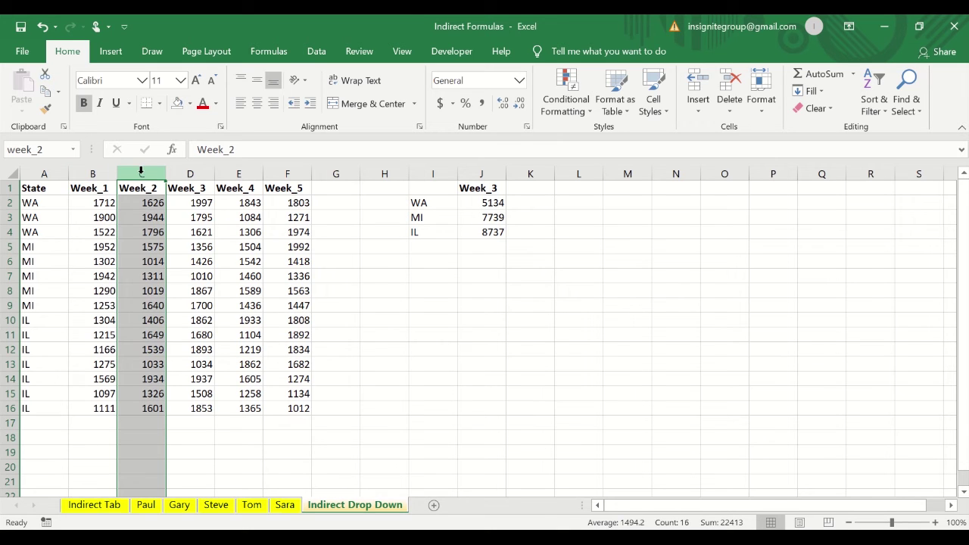
pyautogui.click(188, 168)
pyautogui.click(235, 170)
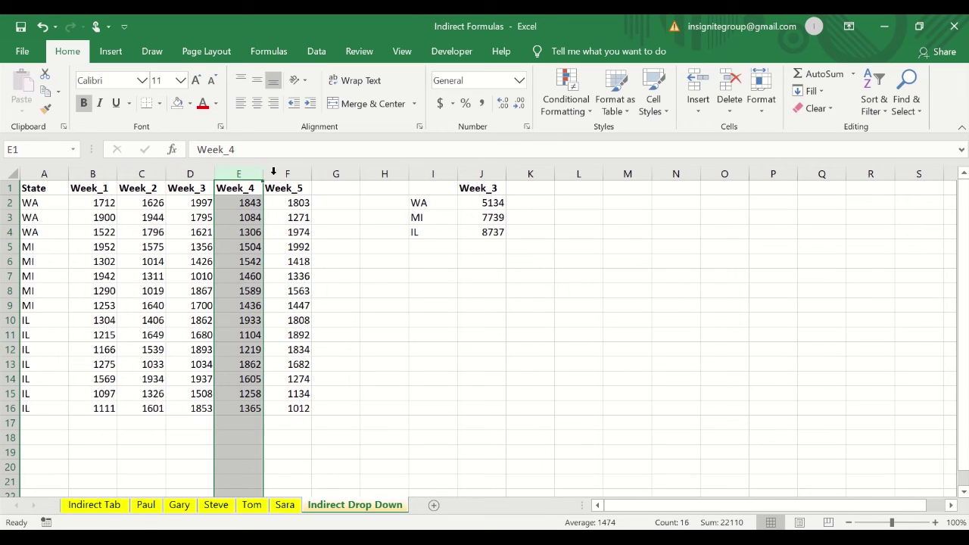
pyautogui.click(273, 171)
pyautogui.click(107, 174)
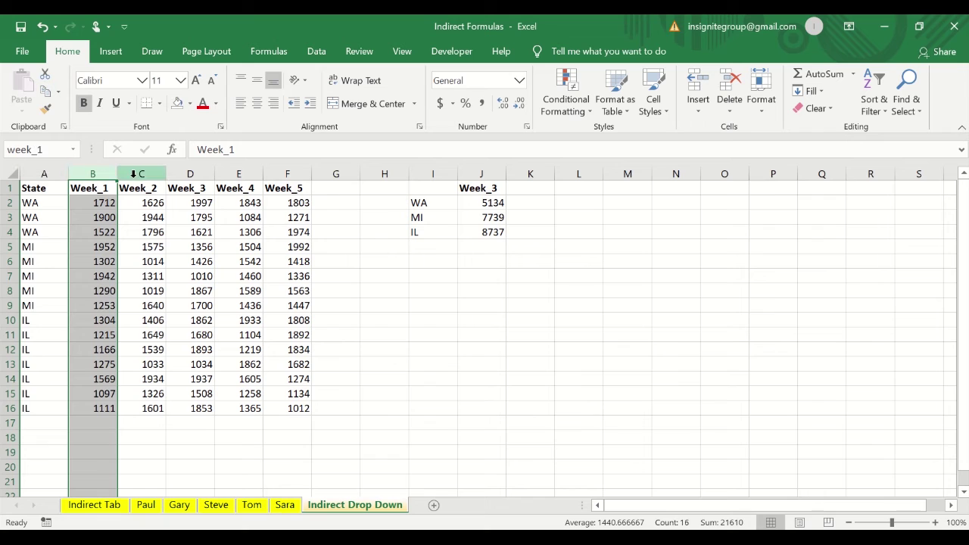
pyautogui.click(138, 174)
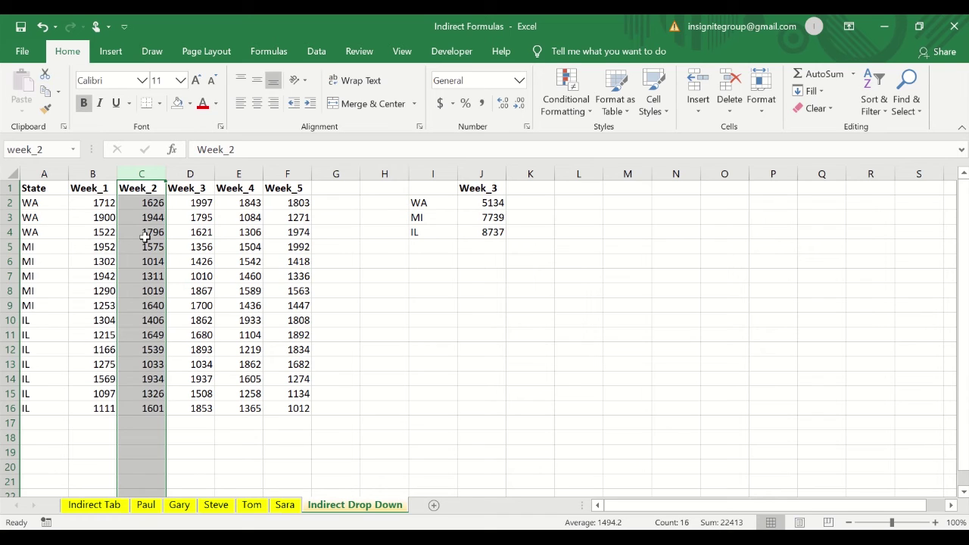
# - Name the whole Week_3 column D as the range week_3
pyautogui.click(202, 173)
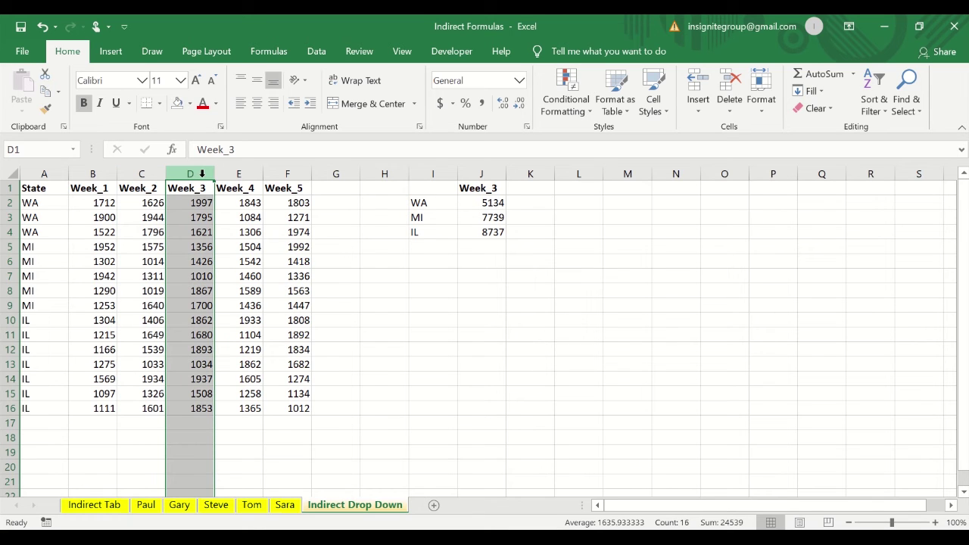
pyautogui.click(30, 149)
pyautogui.write('w')
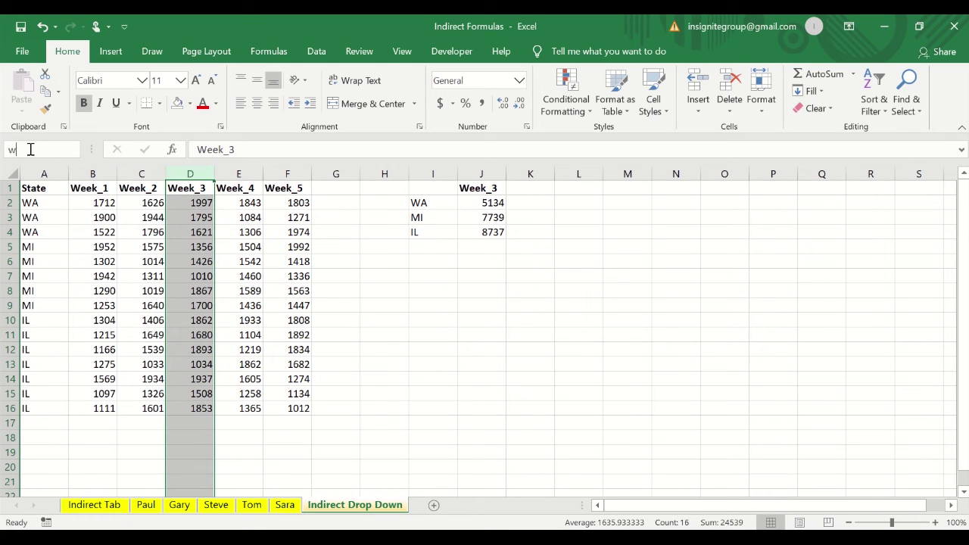
pyautogui.write('eek_3')
pyautogui.press('Return')
# - Try to name the whole Week_4 column E as the range week_4
pyautogui.click(239, 174)
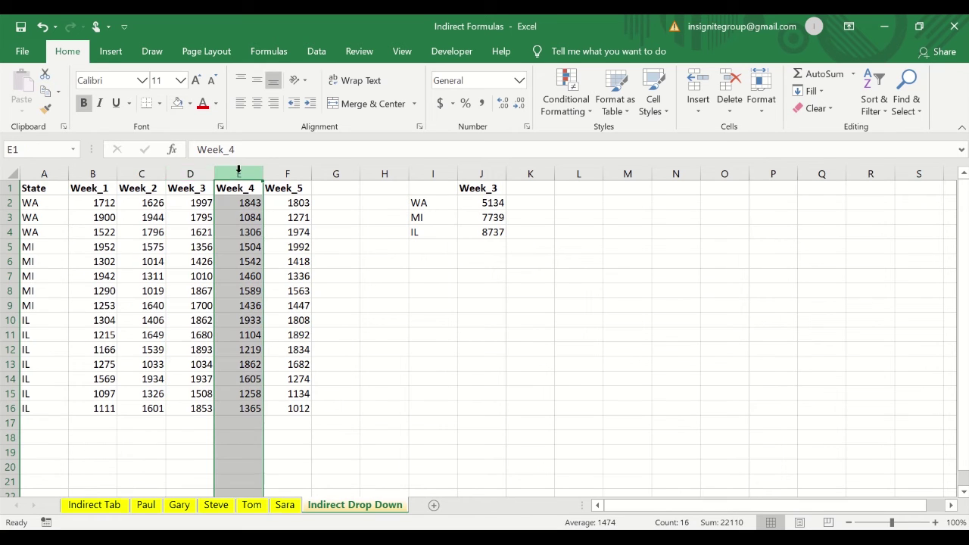
pyautogui.click(46, 152)
pyautogui.write('week')
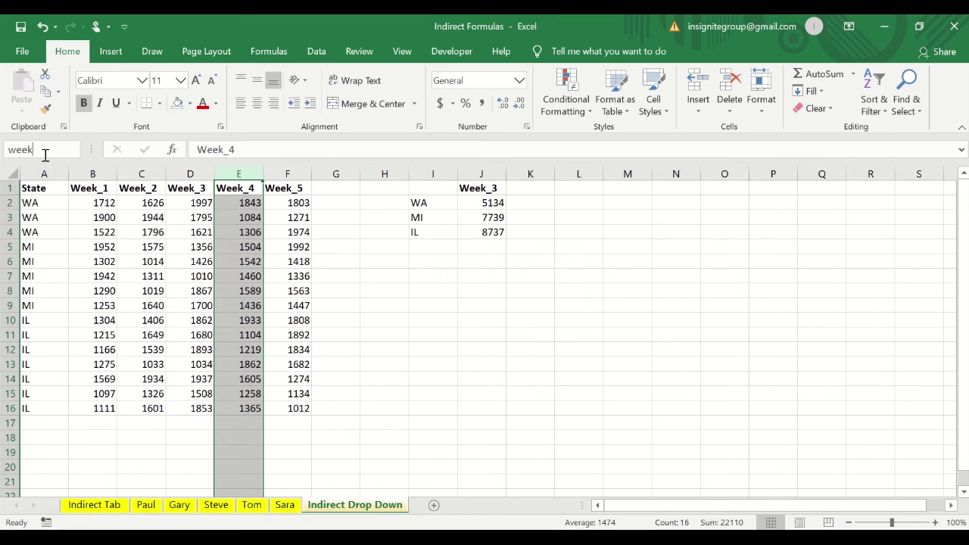
pyautogui.write('_4')
pyautogui.press('Return')
# - Name the whole Week_4 column E with the misspelled range name week_44 and reselect the column
pyautogui.click(240, 169)
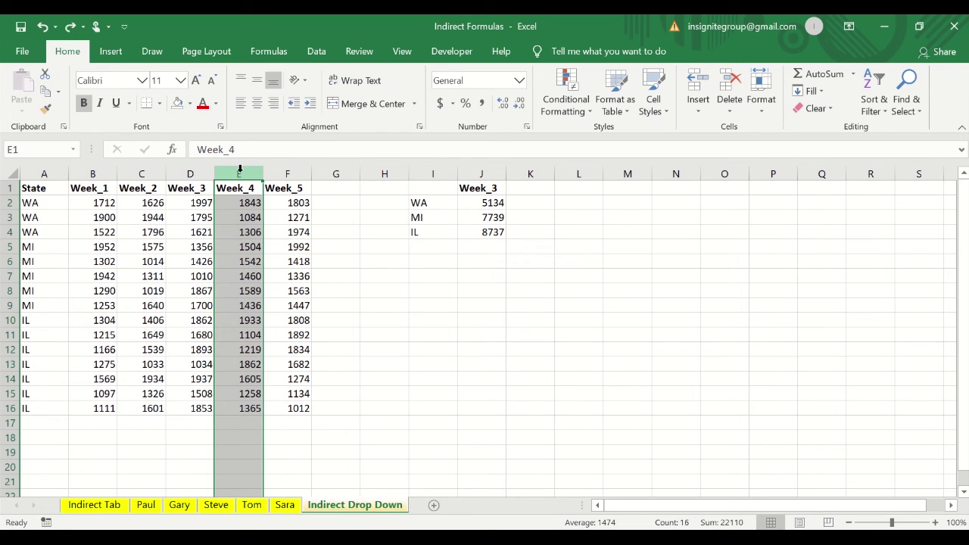
pyautogui.click(29, 150)
pyautogui.write('week_44')
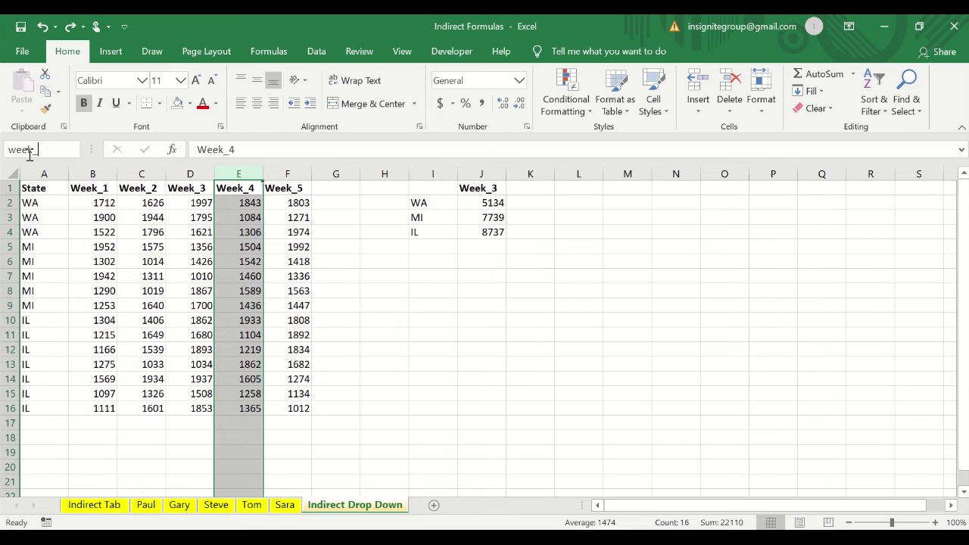
pyautogui.press('Return')
pyautogui.click(250, 173)
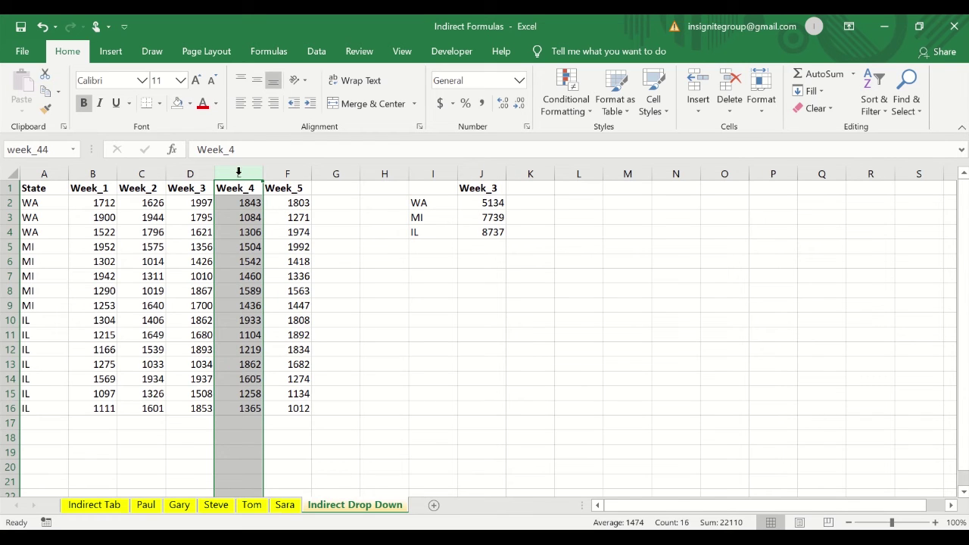
# - Rename the week_44 range to week_4 in the Name Manager and close it
pyautogui.click(263, 53)
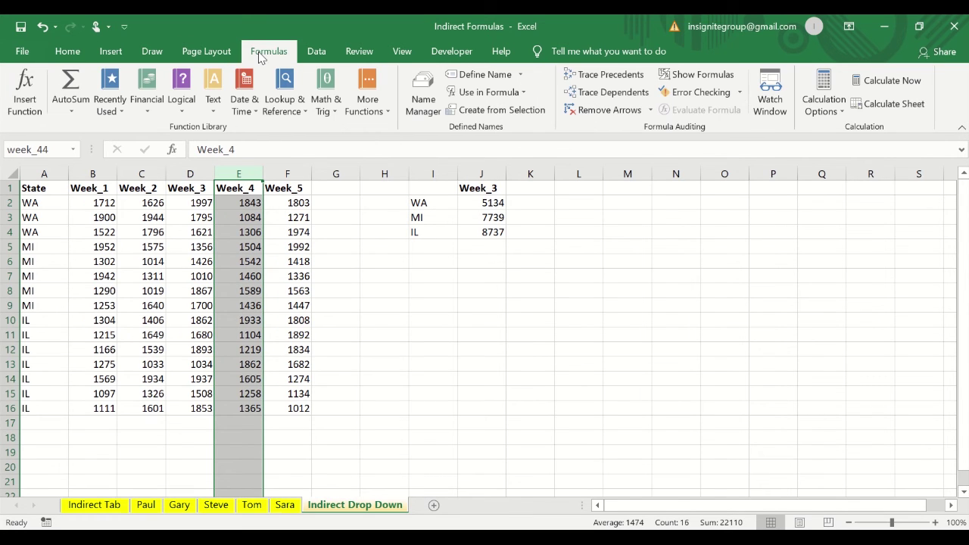
pyautogui.click(422, 94)
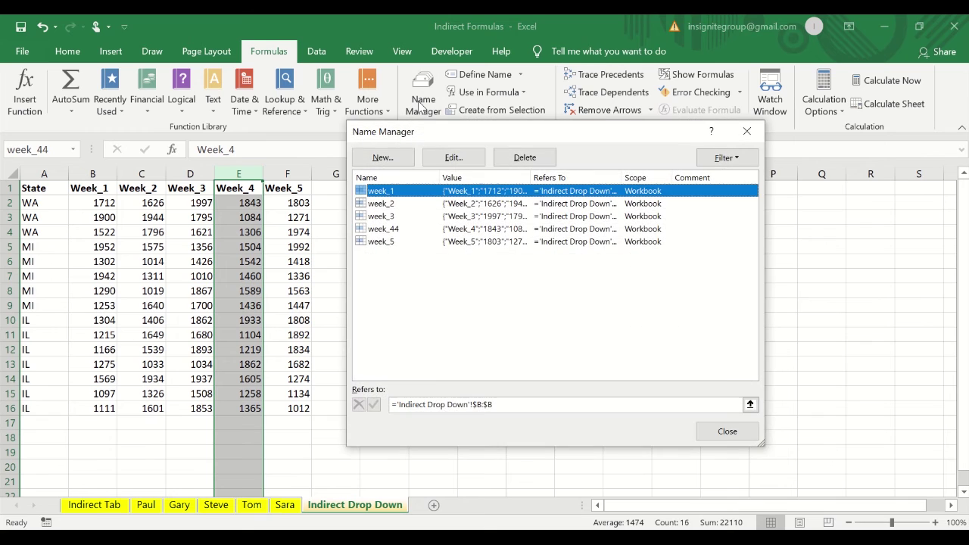
pyautogui.moveTo(472, 139); pyautogui.dragTo(479, 175)
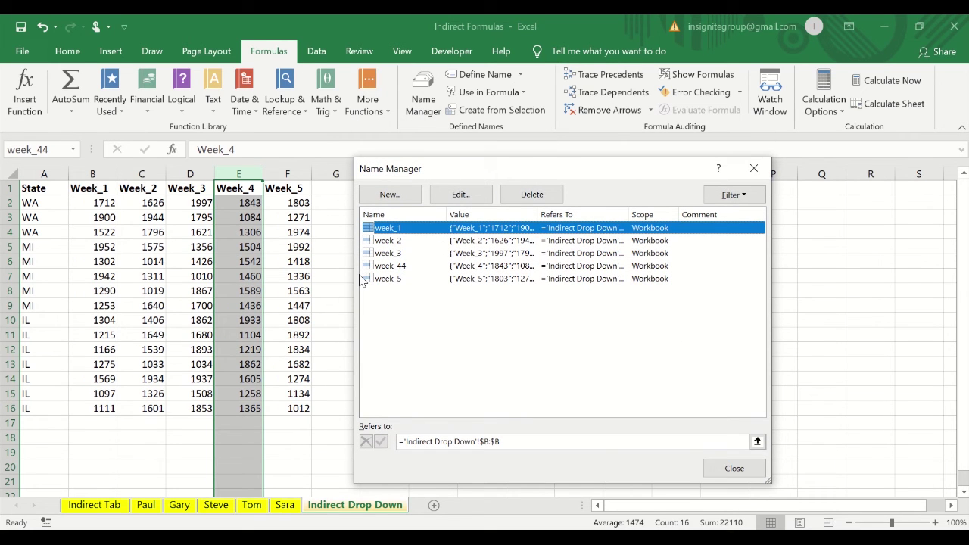
pyautogui.moveTo(538, 209); pyautogui.dragTo(607, 209)
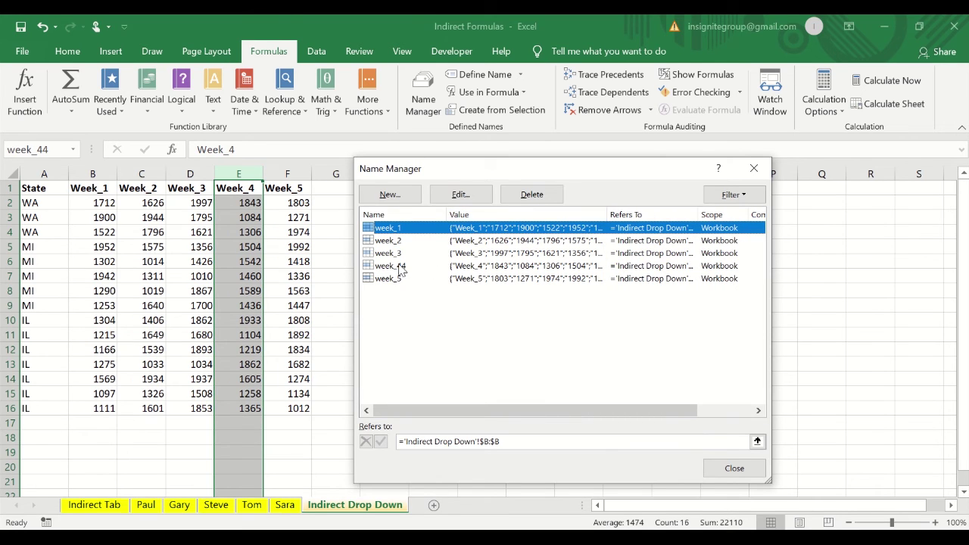
pyautogui.click(401, 266)
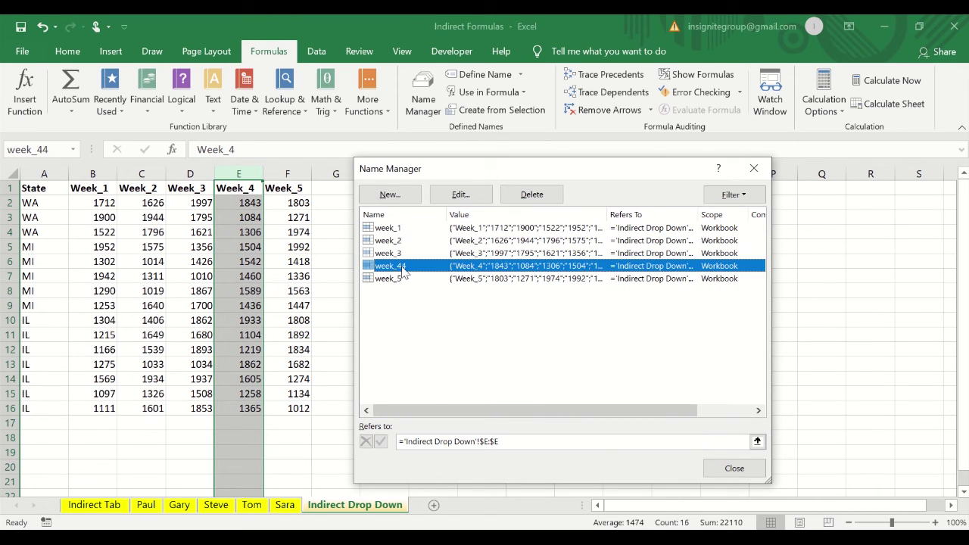
pyautogui.click(460, 195)
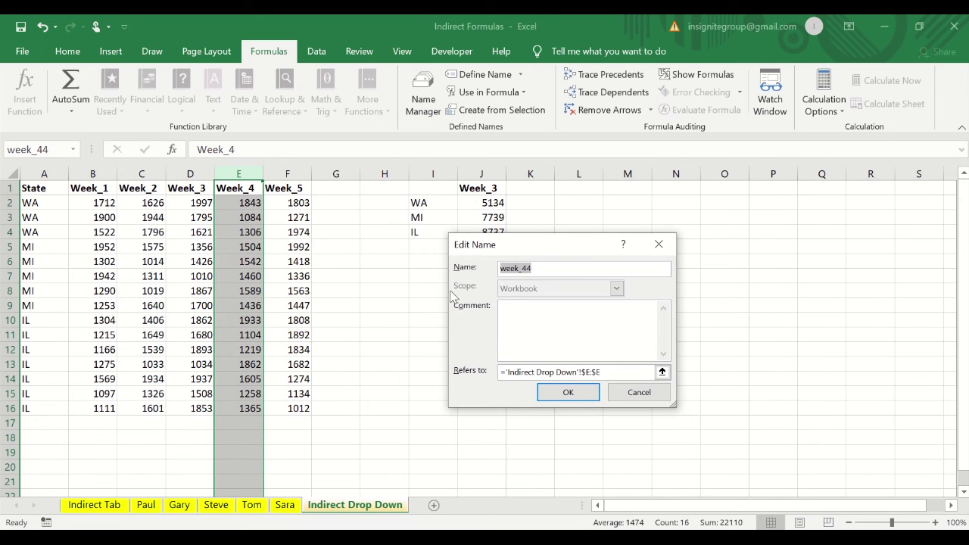
pyautogui.click(559, 266)
pyautogui.click(566, 393)
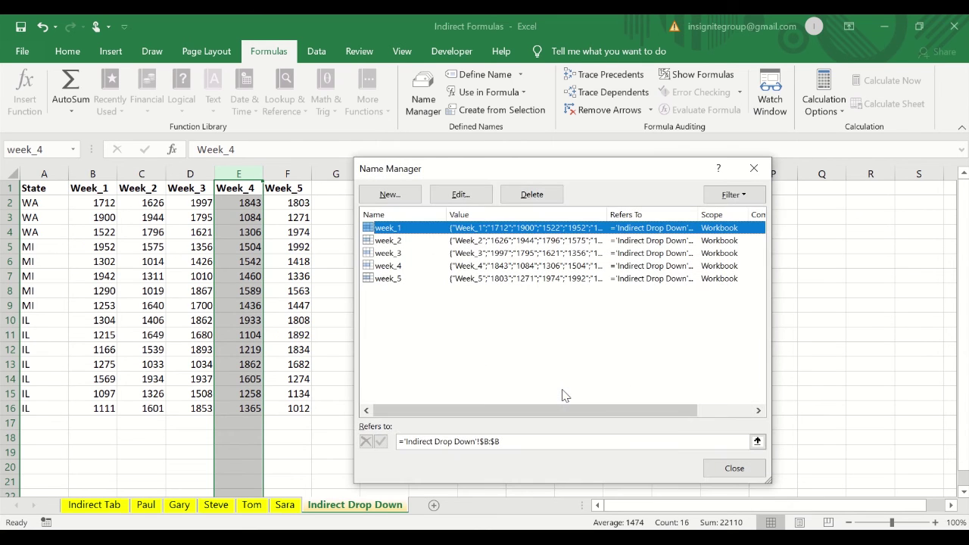
pyautogui.click(731, 466)
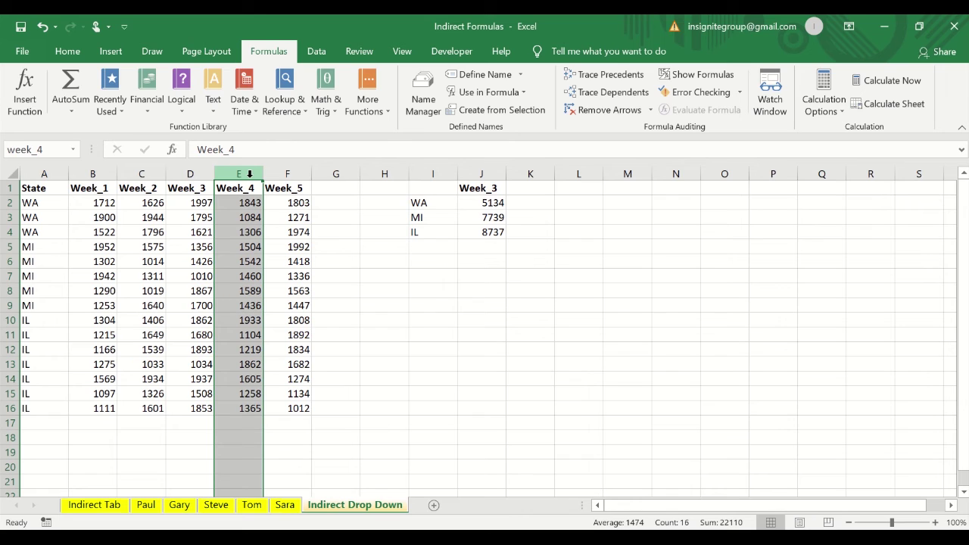
# - Check the range names of the week columns B through F by selecting each column in turn
pyautogui.click(108, 173)
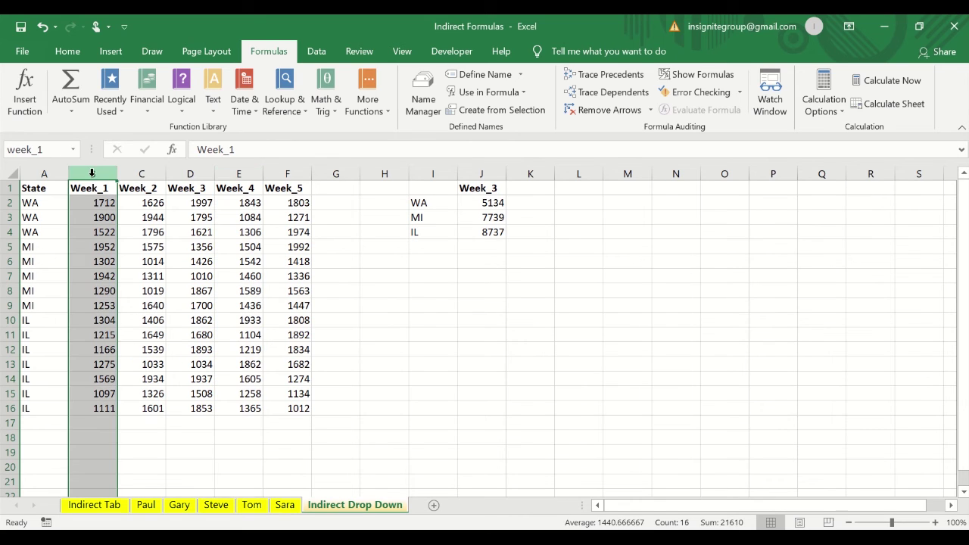
pyautogui.click(131, 174)
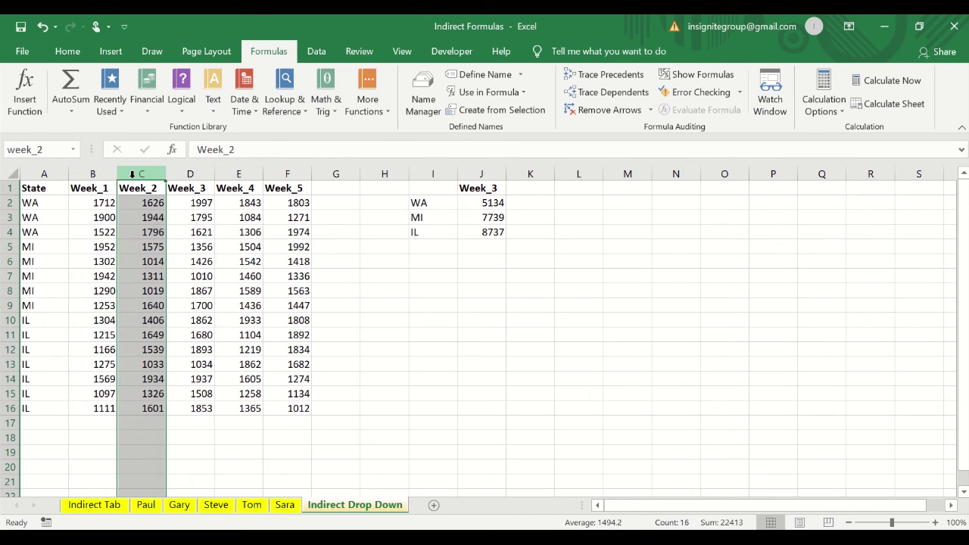
pyautogui.click(190, 174)
pyautogui.click(230, 173)
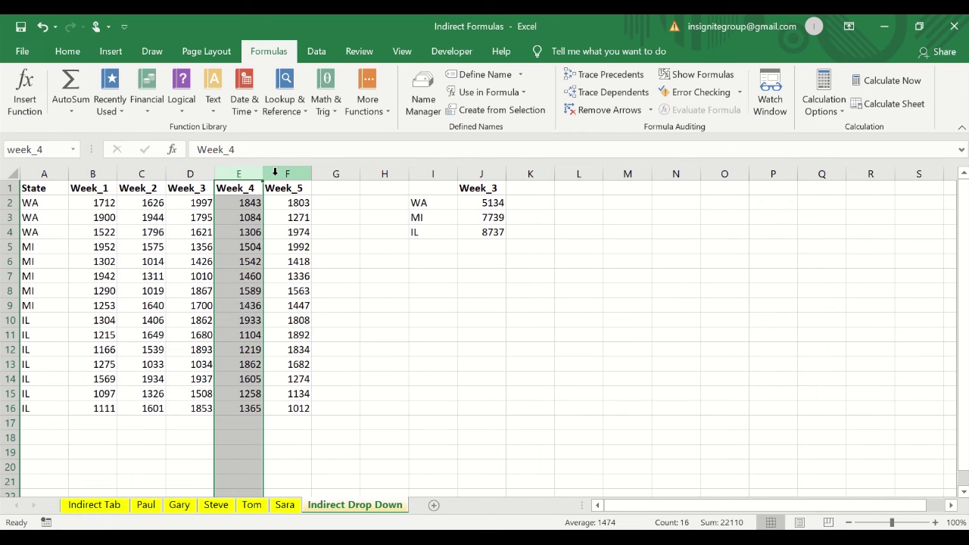
pyautogui.click(277, 173)
# - Open data validation for the week header in cell J1 and allow only List values
pyautogui.click(474, 174)
pyautogui.click(475, 189)
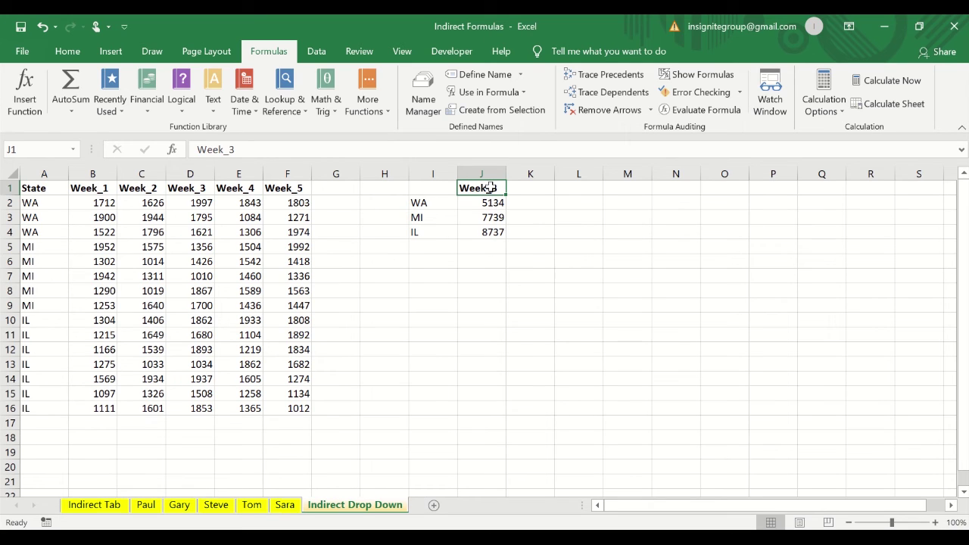
pyautogui.click(315, 56)
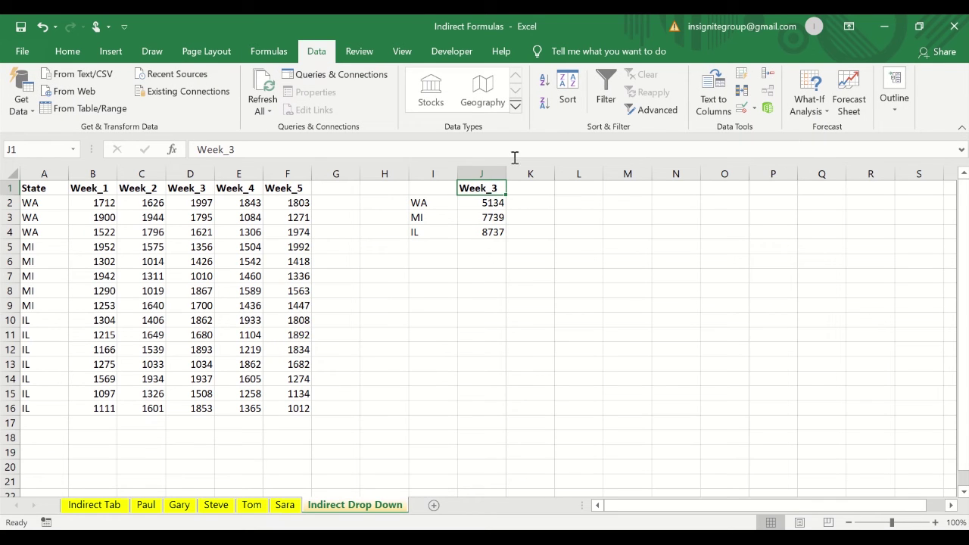
pyautogui.click(744, 112)
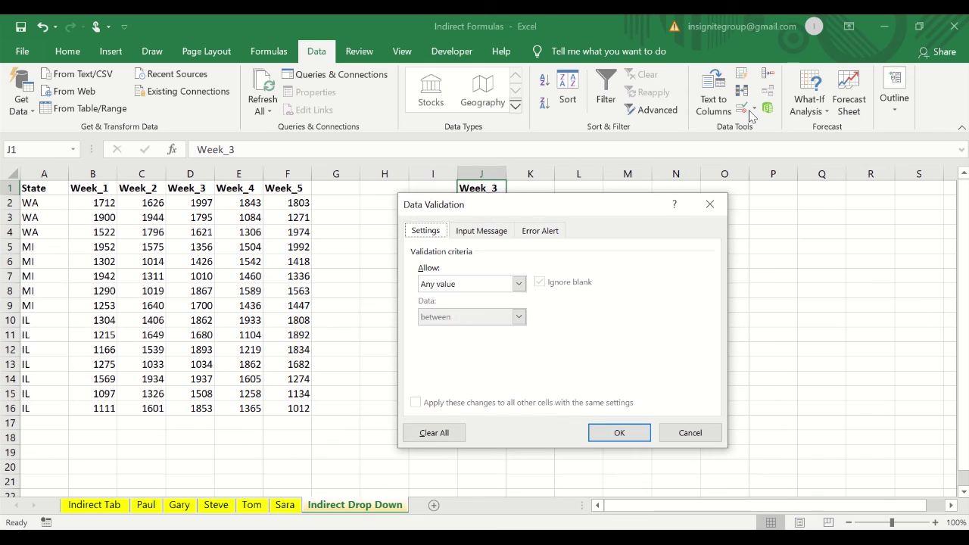
pyautogui.click(452, 283)
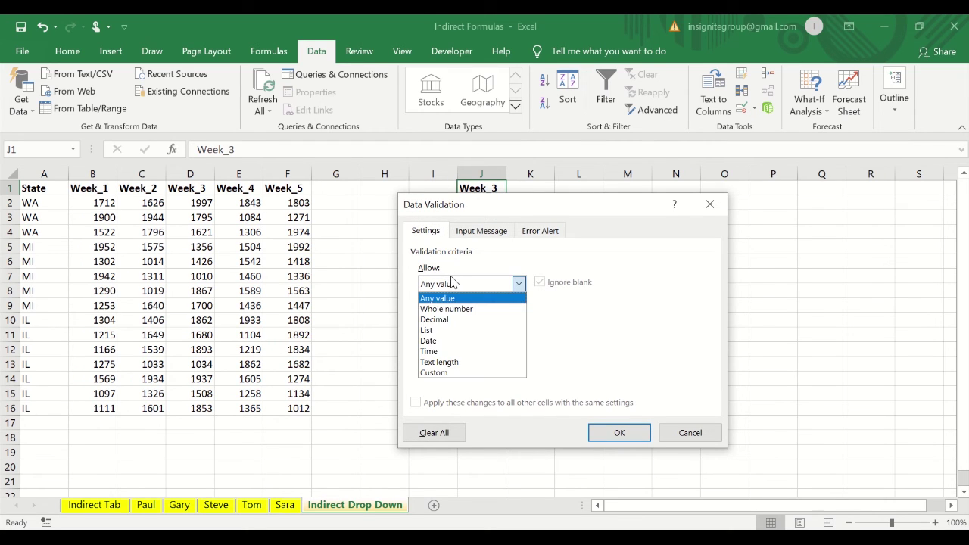
pyautogui.click(437, 331)
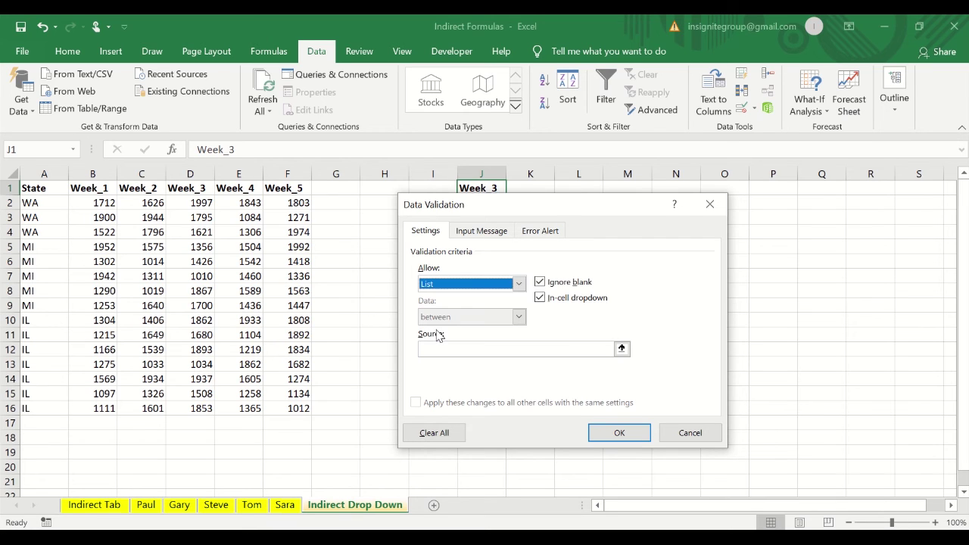
pyautogui.click(466, 287)
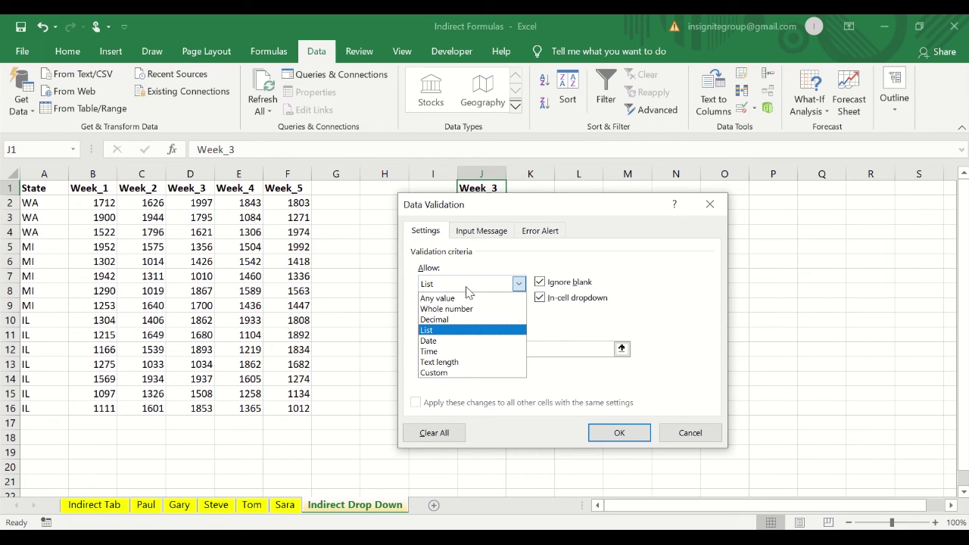
pyautogui.click(459, 287)
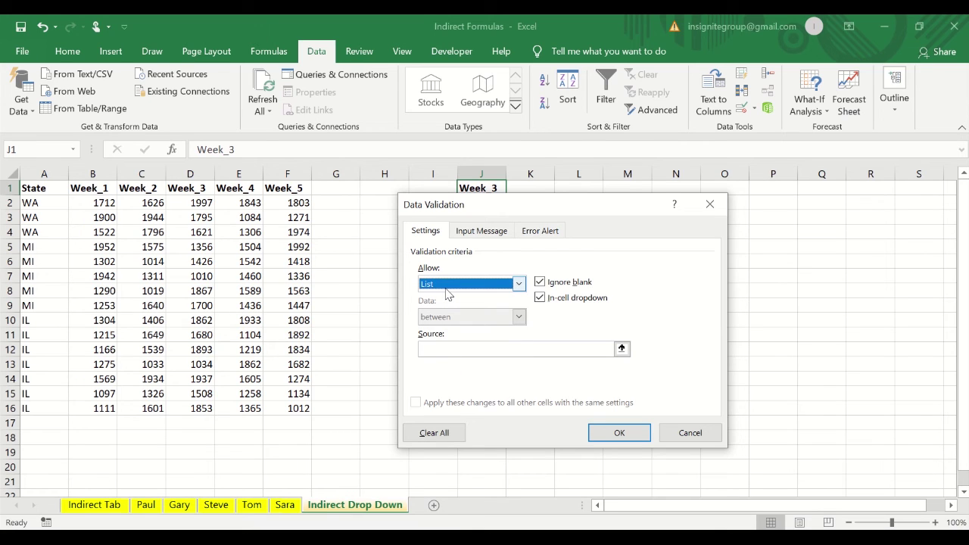
pyautogui.click(445, 286)
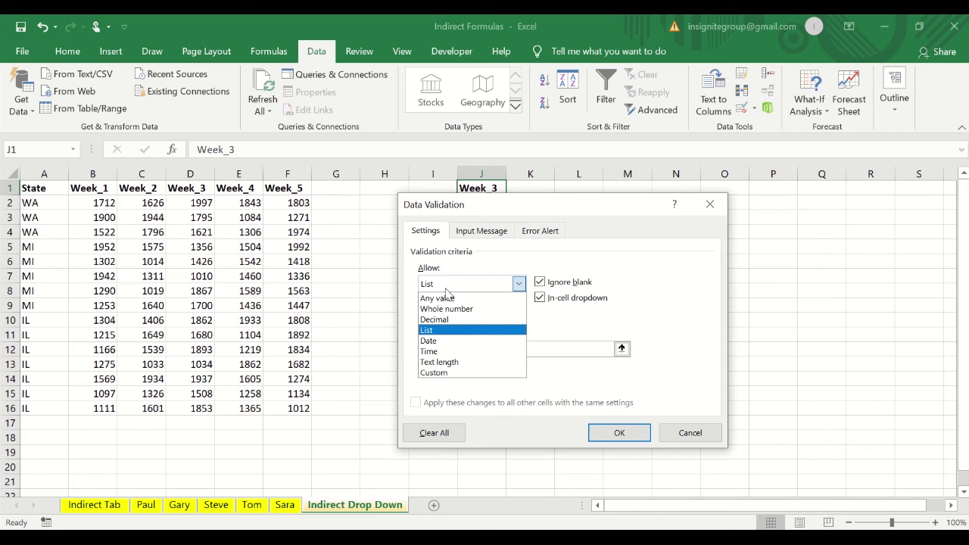
pyautogui.click(445, 289)
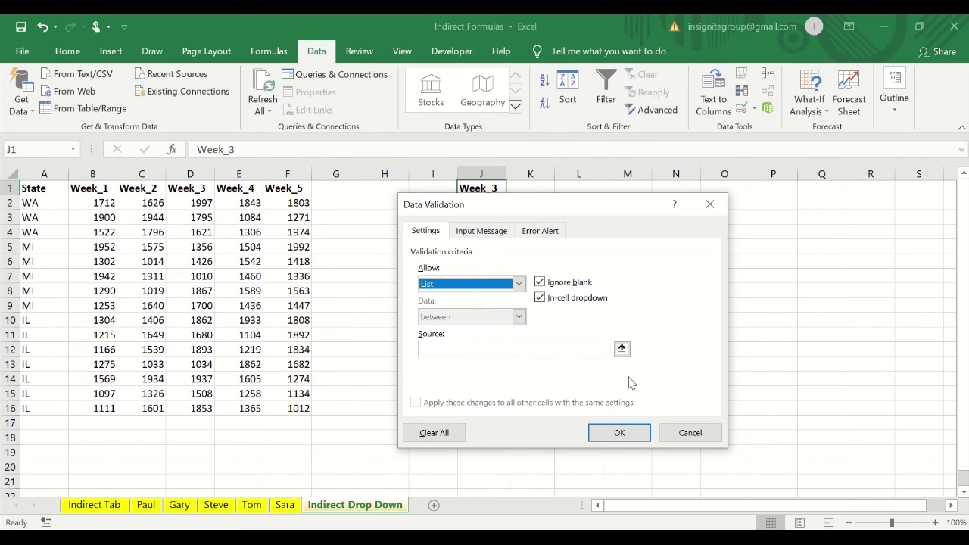
# - Set the validation list source to the week headers =$B$1:$F$1 and apply it to J1
pyautogui.click(524, 347)
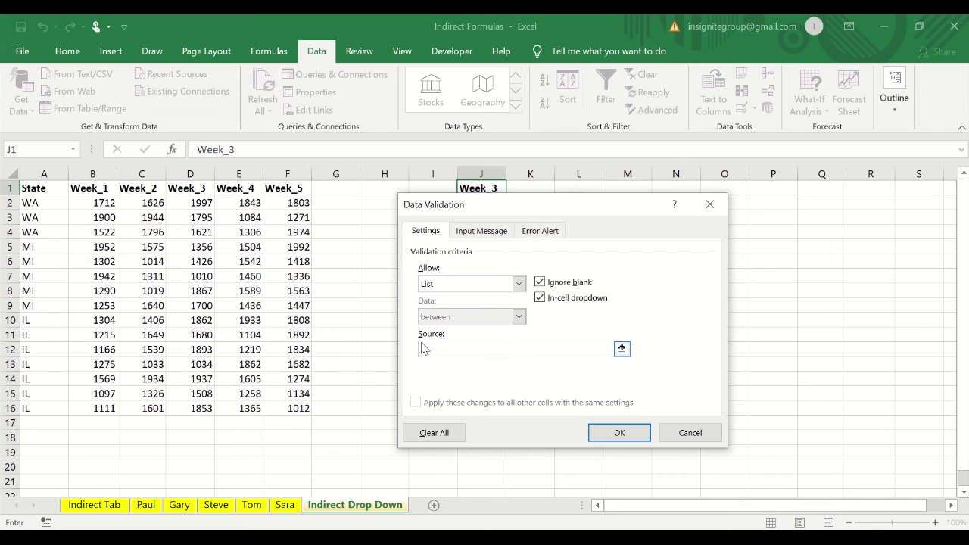
pyautogui.click(621, 348)
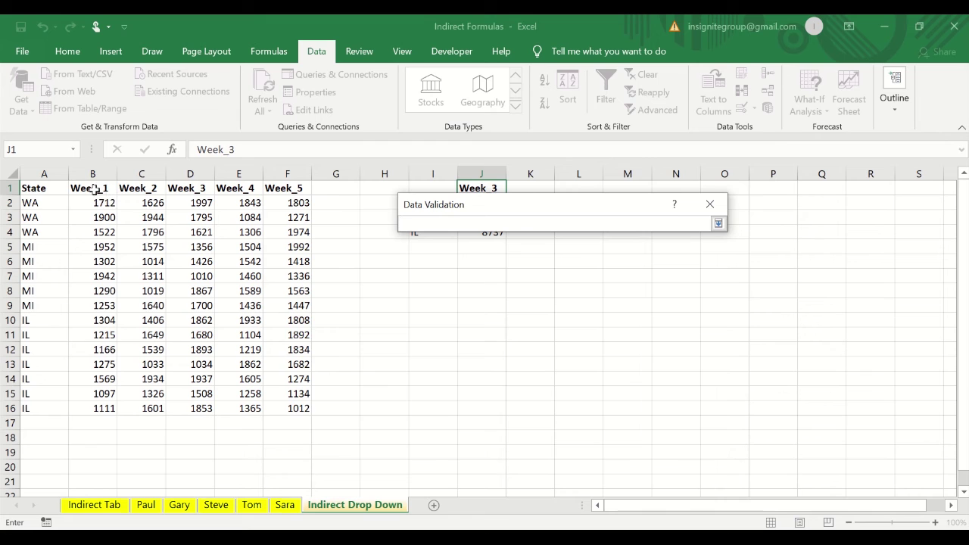
pyautogui.moveTo(96, 190); pyautogui.dragTo(287, 165)
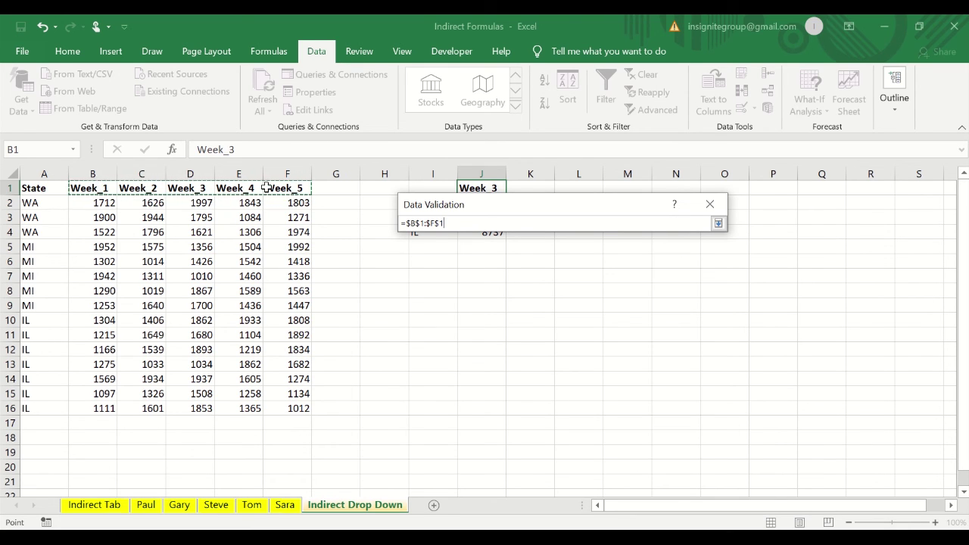
pyautogui.click(718, 223)
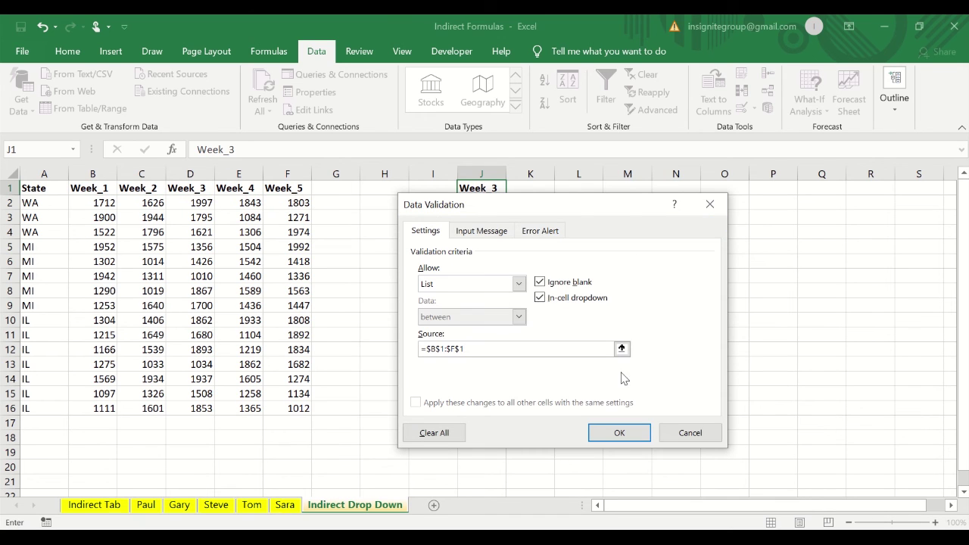
pyautogui.click(613, 432)
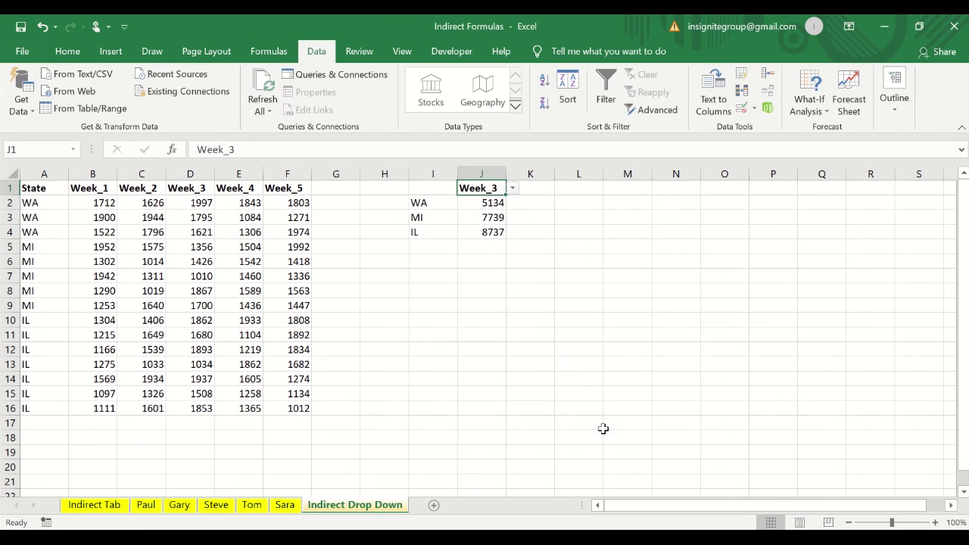
# - Test the J1 drop-down by choosing Week_1, and set it to Week_4
pyautogui.click(512, 189)
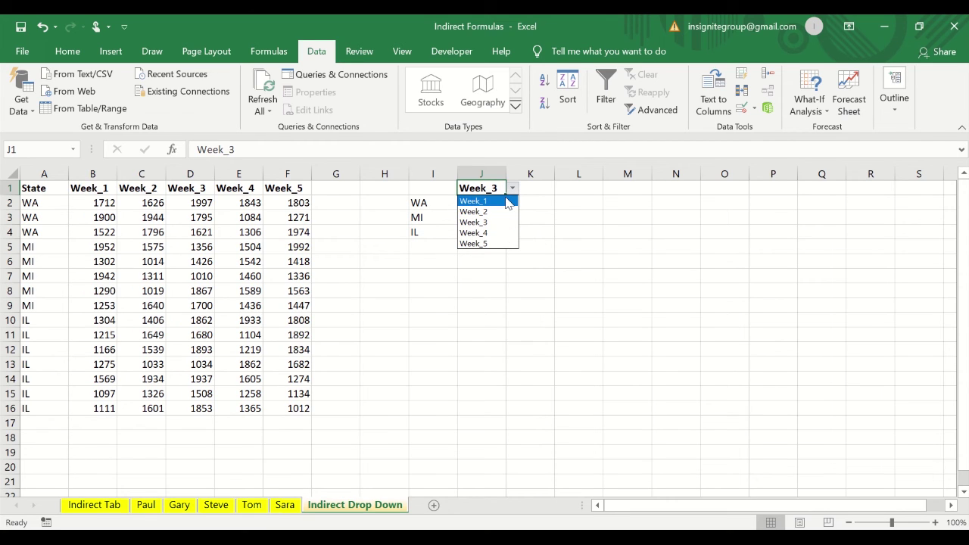
pyautogui.click(507, 201)
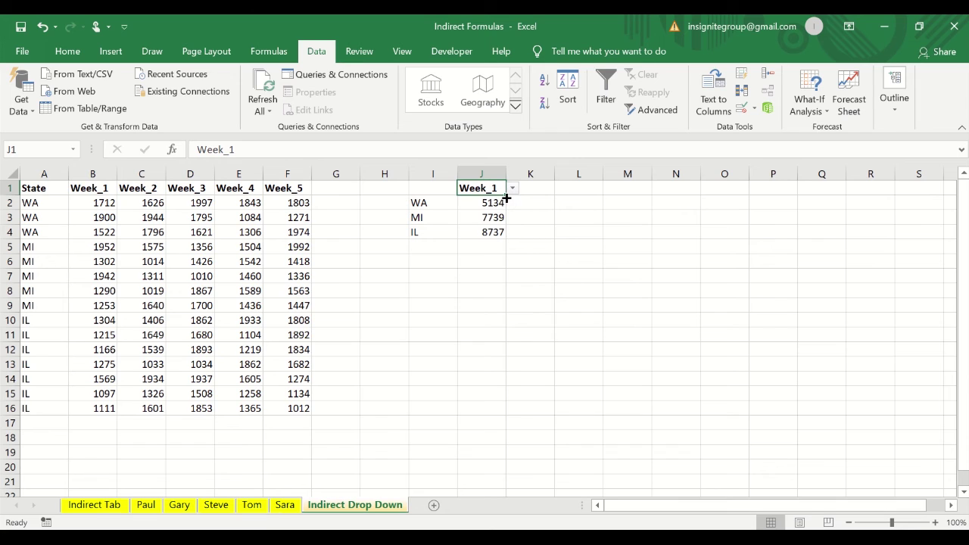
pyautogui.click(512, 189)
pyautogui.click(490, 202)
pyautogui.click(511, 199)
pyautogui.click(501, 190)
pyautogui.click(513, 189)
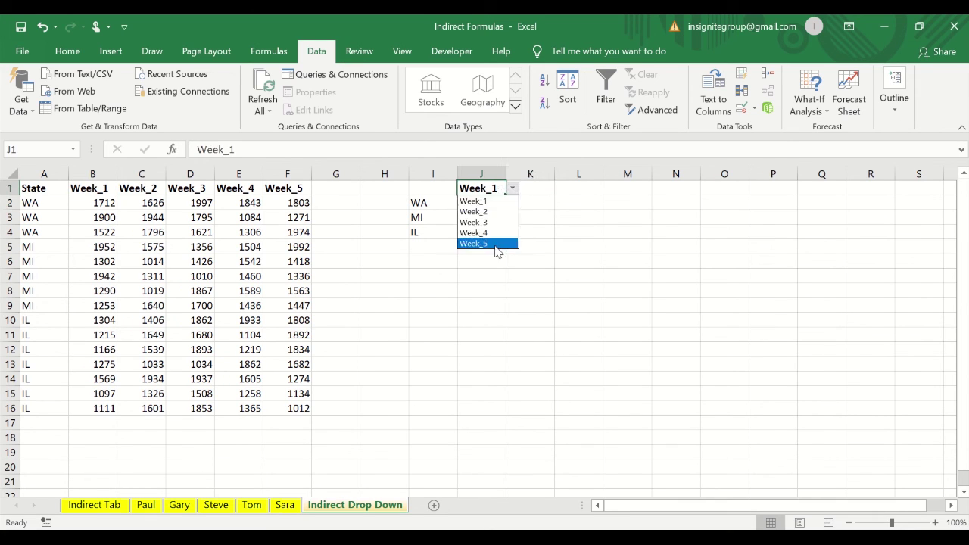
pyautogui.click(492, 232)
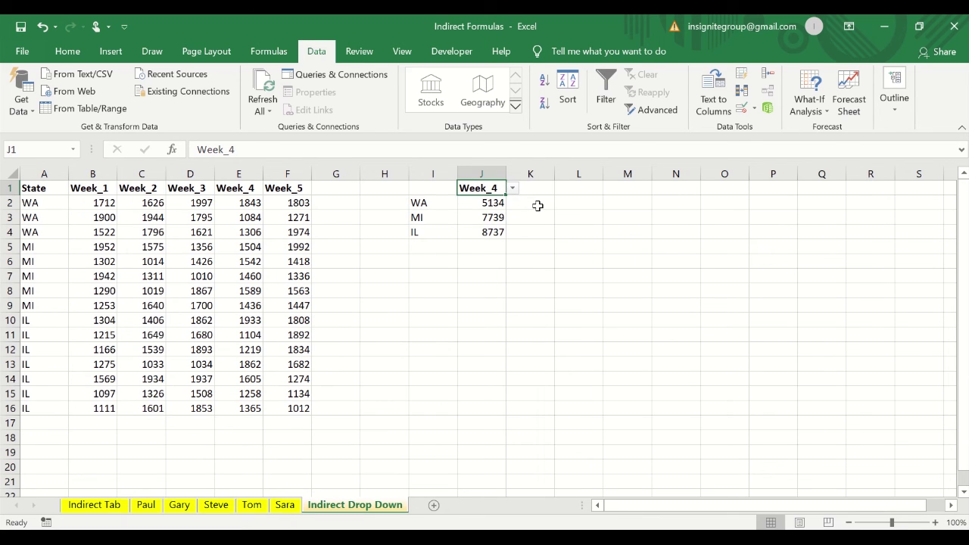
# - Review the SUMIF formulas in J2:J4 and inspect the arguments of the J2 formula without changing it
pyautogui.press('Down')
pyautogui.press('Down')
pyautogui.press('Down')
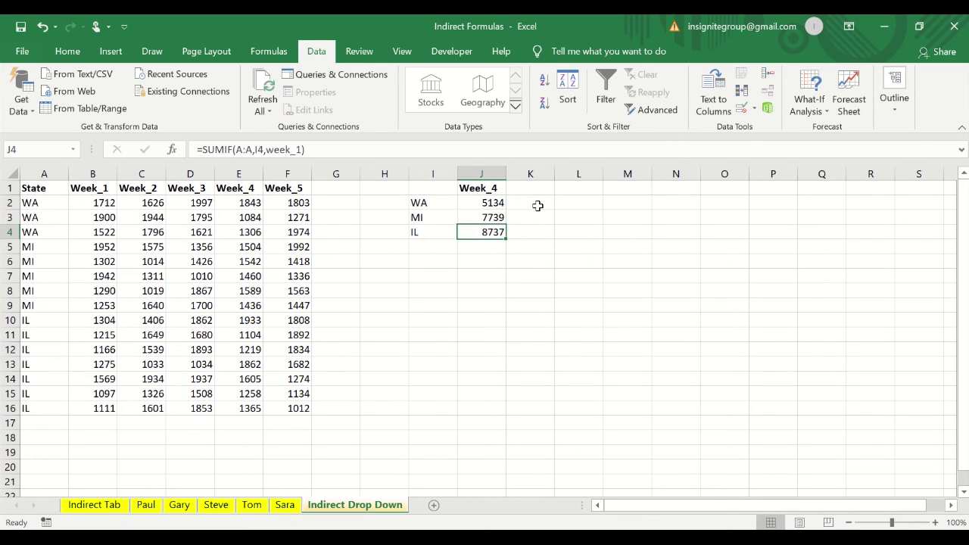
pyautogui.press('Up')
pyautogui.press('Up')
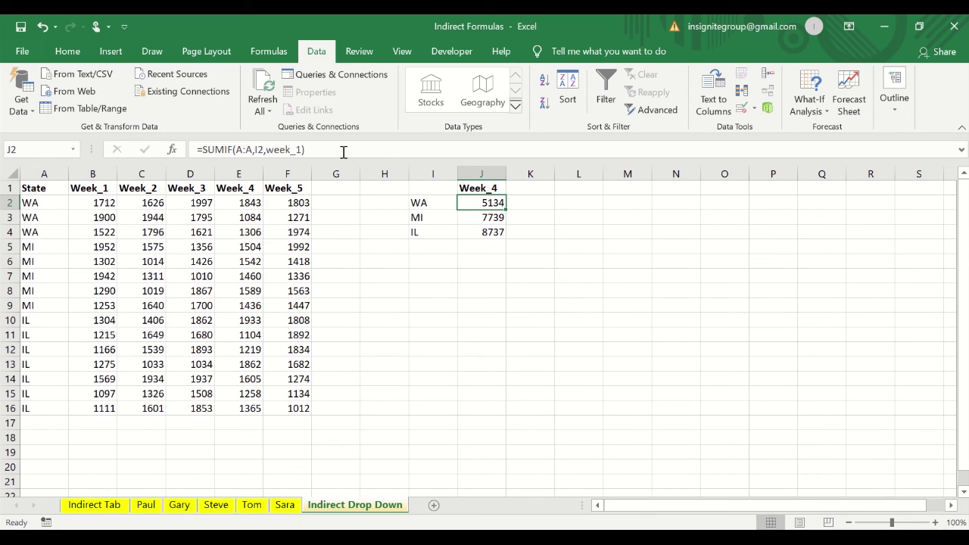
pyautogui.click(305, 149)
pyautogui.click(245, 150)
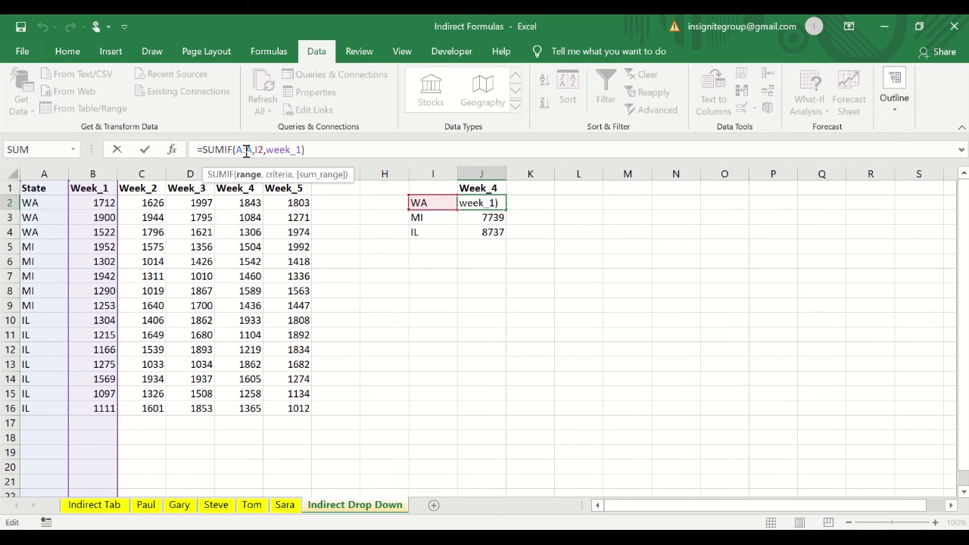
pyautogui.press('Escape')
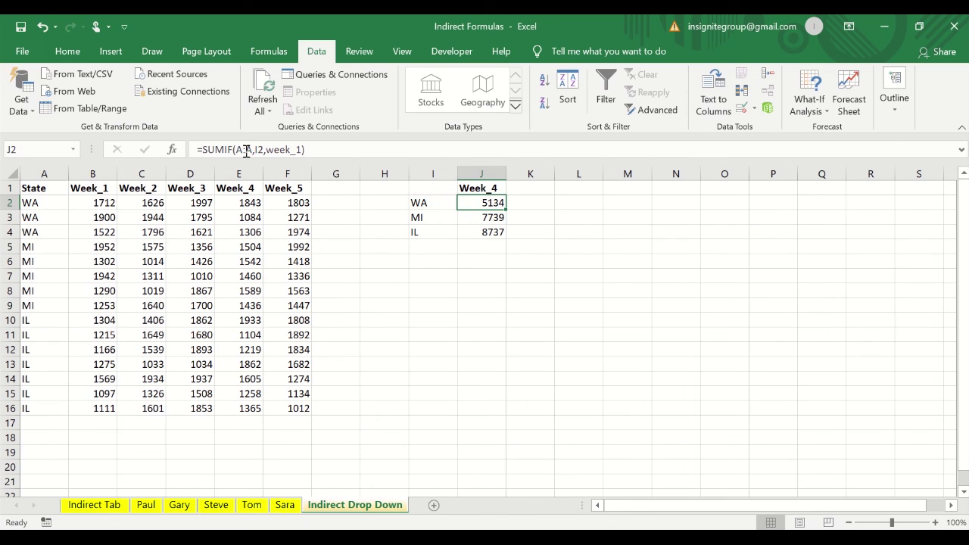
# - Examine the State column A used as the criteria range and the week columns B through D
pyautogui.click(44, 173)
pyautogui.click(92, 173)
pyautogui.click(142, 173)
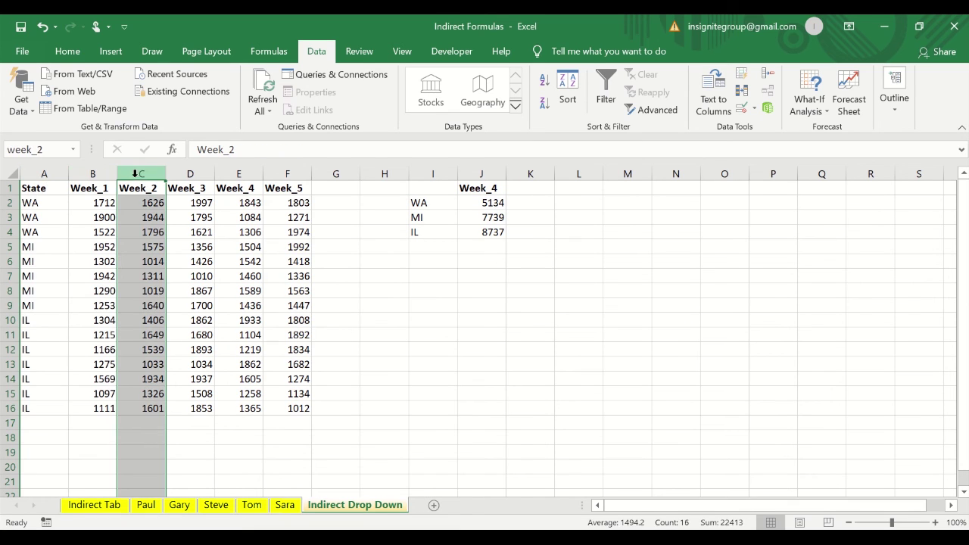
pyautogui.click(190, 173)
pyautogui.click(54, 173)
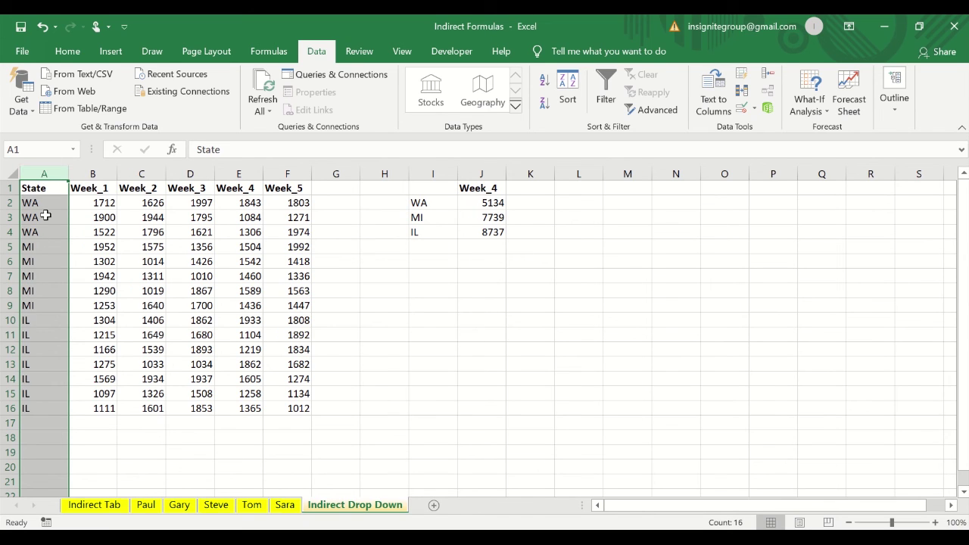
# - Replace week_1 with a reference to J1 in the J2 formula, making it =SUMIF(A:A,I2,J1)
pyautogui.click(491, 200)
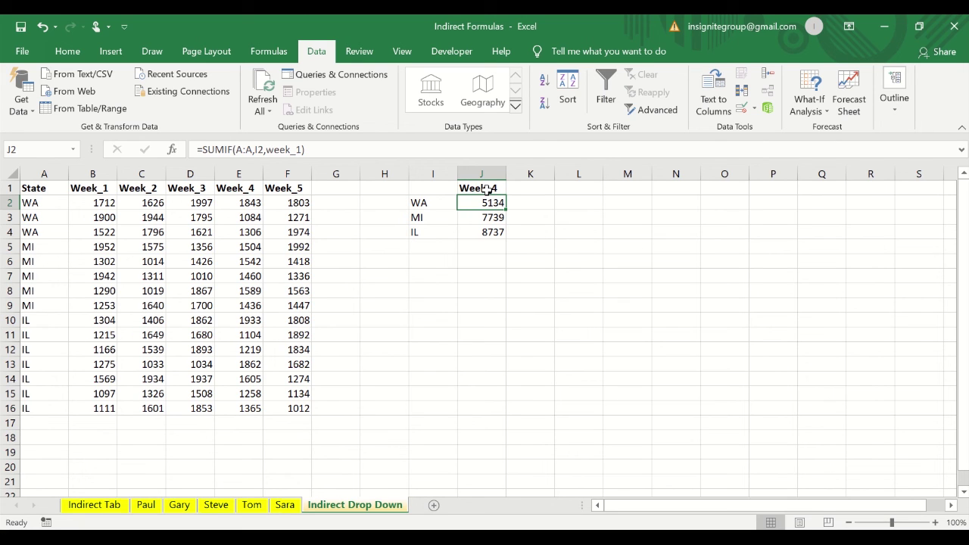
pyautogui.click(306, 151)
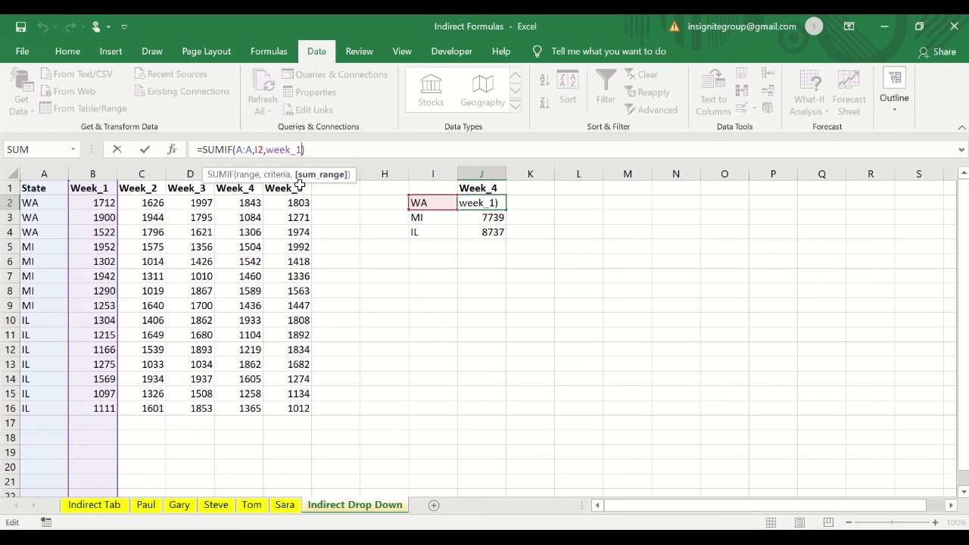
pyautogui.press('BackSpace')
pyautogui.press('BackSpace')
pyautogui.press('BackSpace')
pyautogui.press('BackSpace')
pyautogui.press('BackSpace')
pyautogui.press('BackSpace')
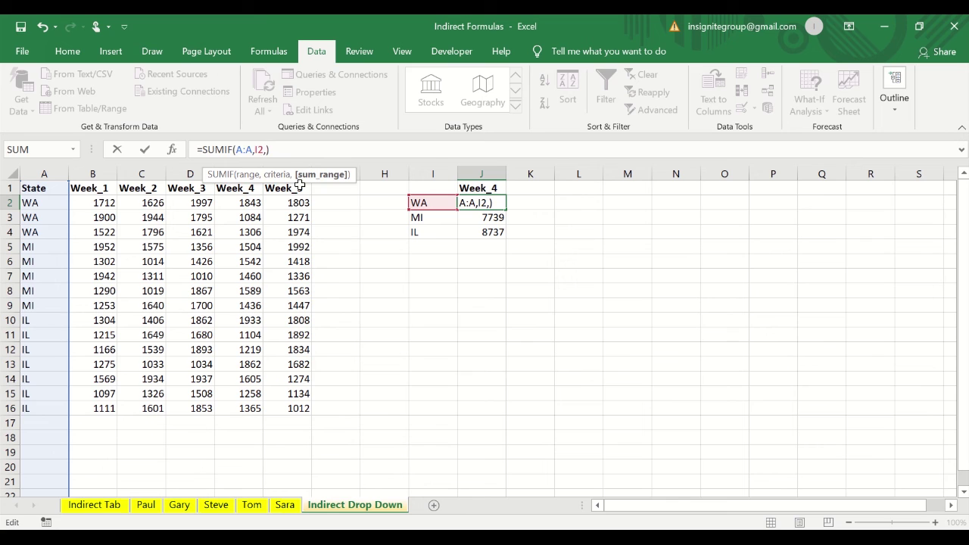
pyautogui.click(492, 190)
pyautogui.press('Return')
pyautogui.press('Return')
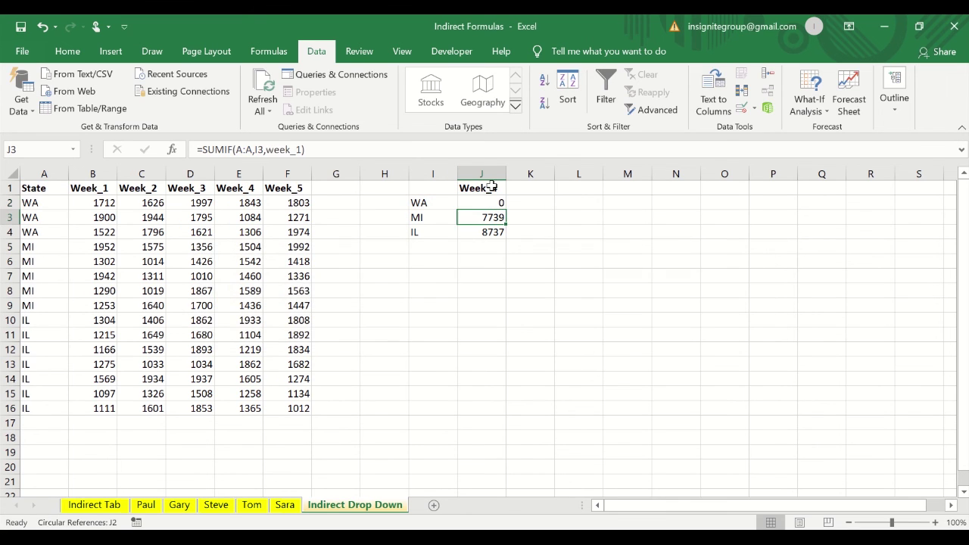
# - Wrap the J1 reference in INDIRECT in cell J2, making the formula =SUMIF(A:A,I2,INDIRECT(J1))
pyautogui.click(454, 147)
pyautogui.press('Escape')
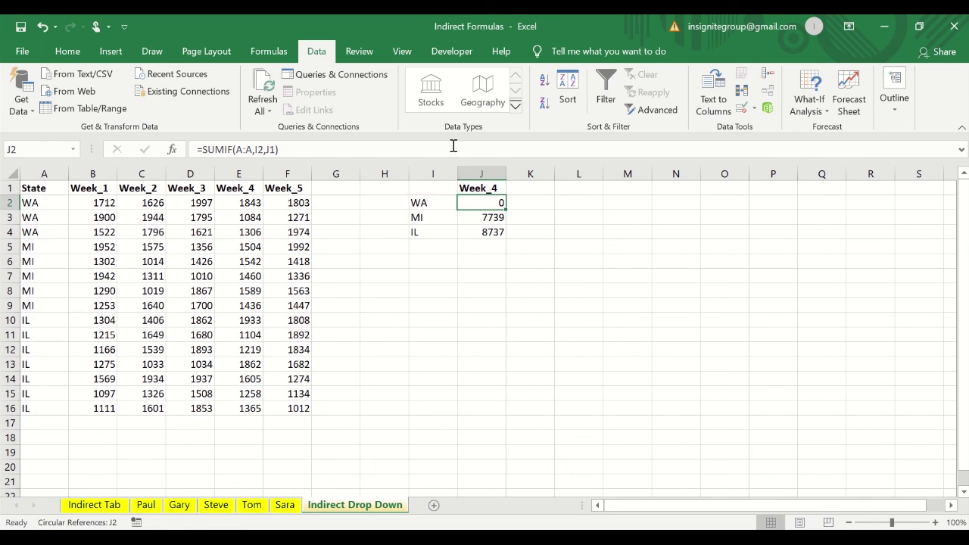
pyautogui.click(269, 150)
pyautogui.write('indirect(')
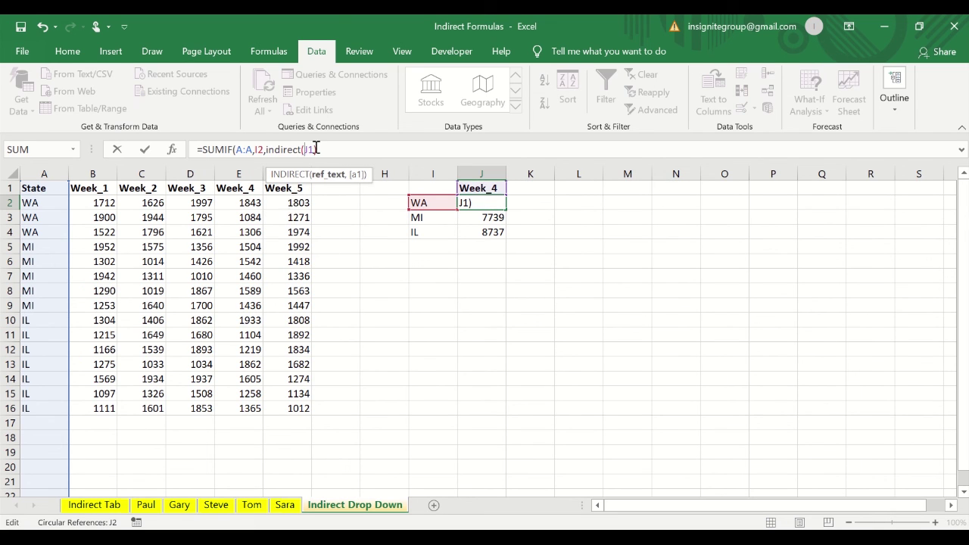
pyautogui.write(')')
pyautogui.press('Return')
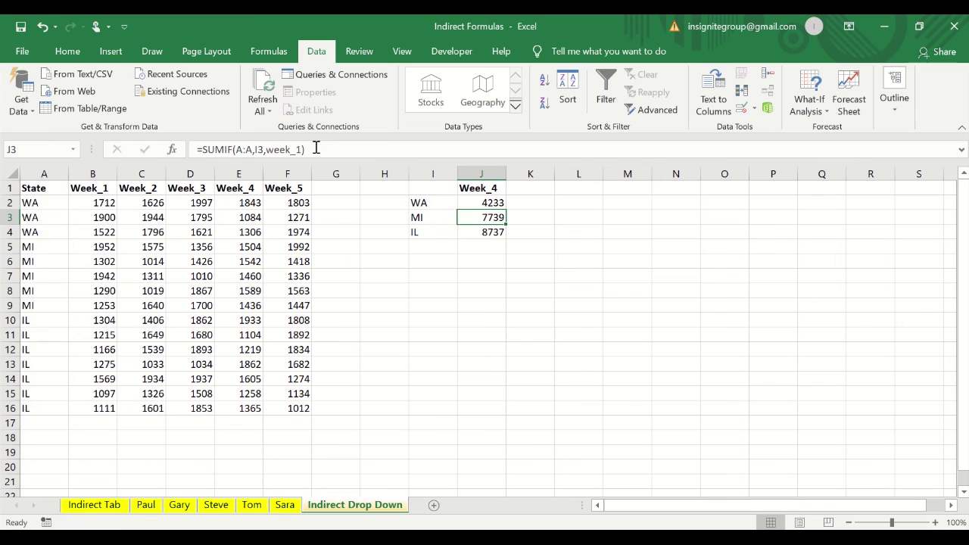
# - Make the J1 reference absolute in the J2 formula, so it reads =SUMIF(A:A,I2,INDIRECT($J$1))
pyautogui.press('Up')
pyautogui.click(318, 149)
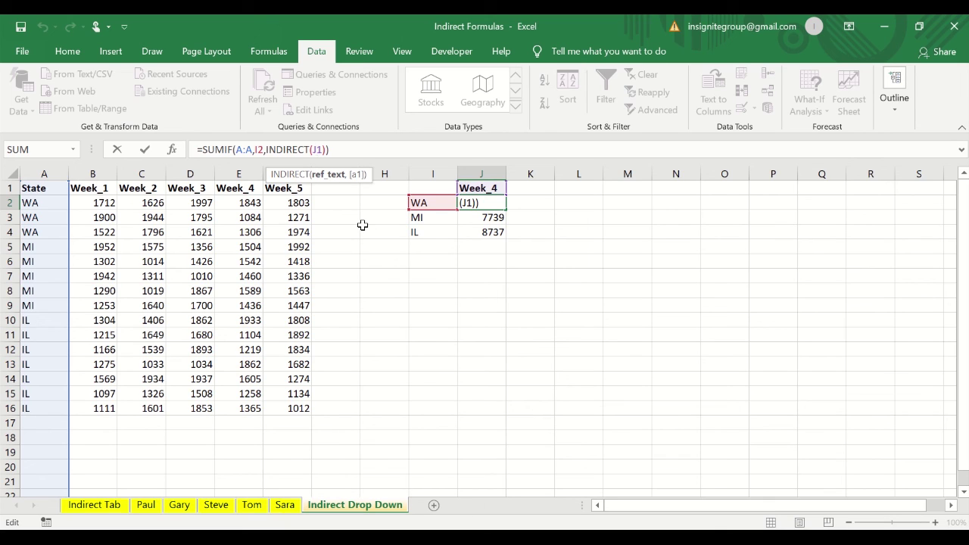
pyautogui.press('F4')
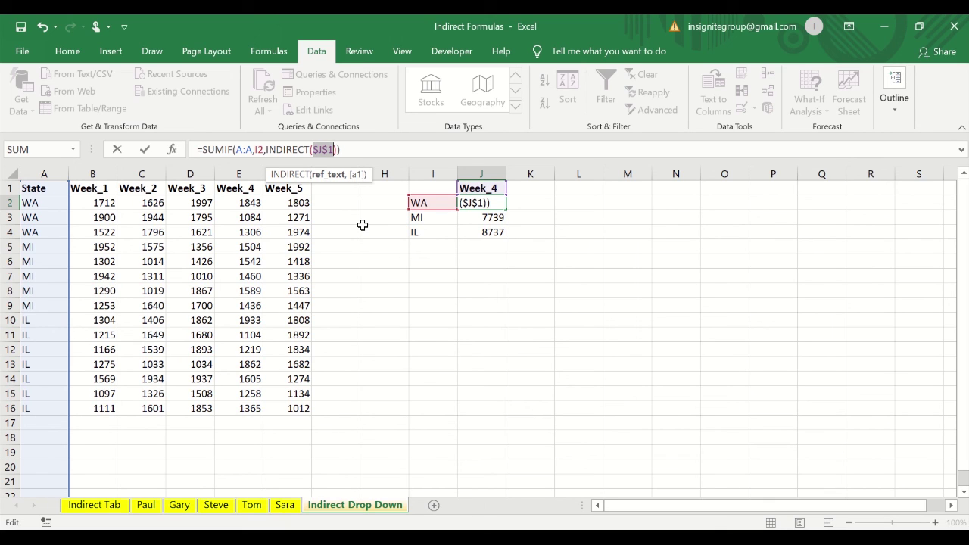
pyautogui.press('Return')
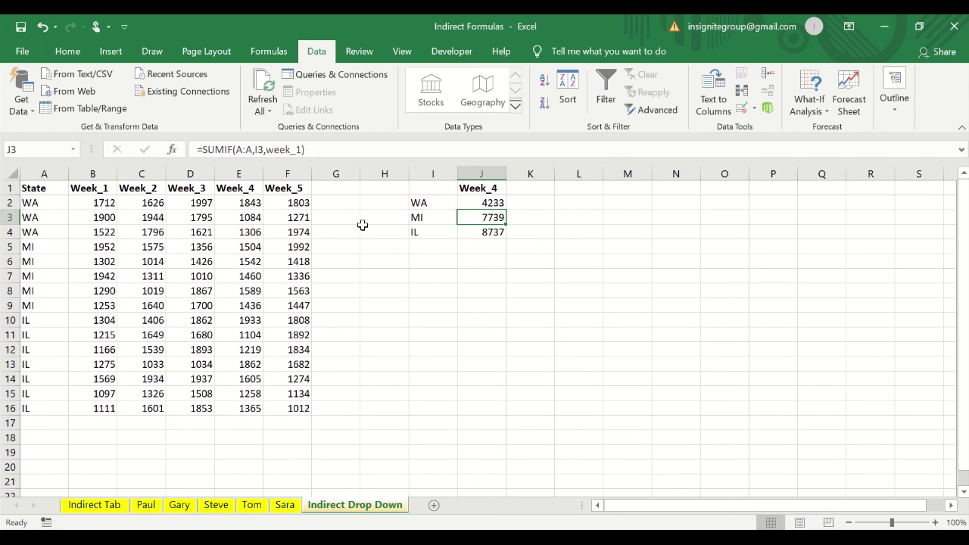
# - Copy the J2 formula into J3:J4 for the MI and IL totals
pyautogui.press('Up')
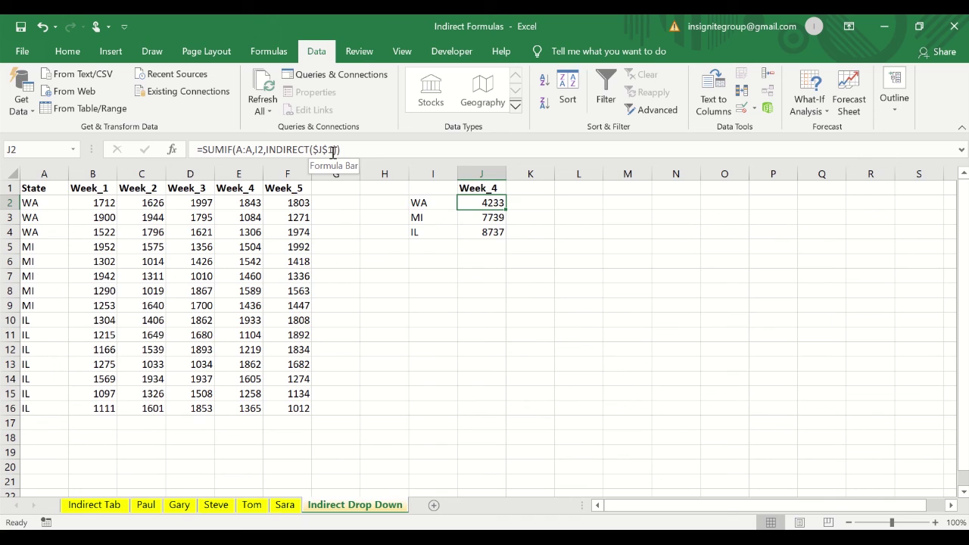
pyautogui.hotkey('ctrl', 'c')
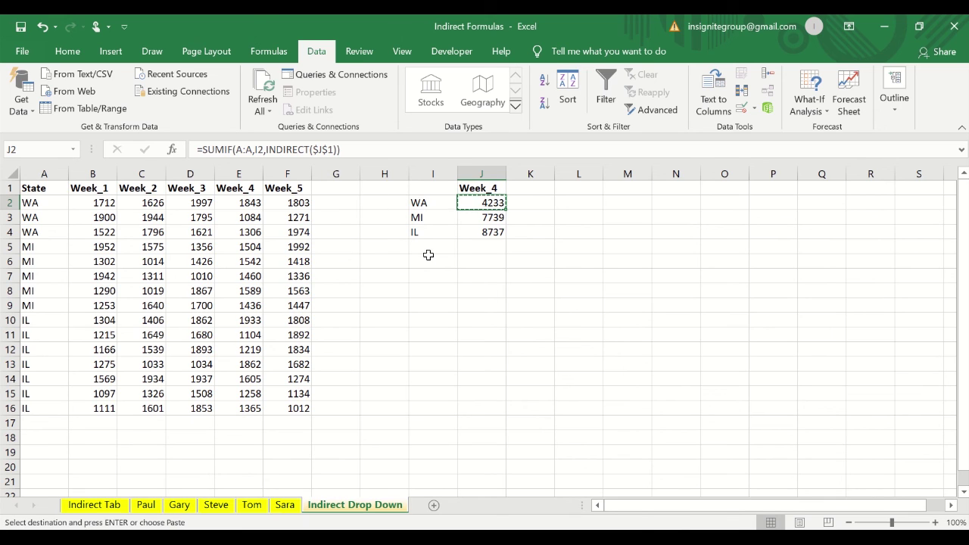
pyautogui.hotkey('shift', 'Down')
pyautogui.hotkey('shift', 'Down')
pyautogui.hotkey('ctrl', 'v')
pyautogui.press('Tab')
pyautogui.press('Escape')
pyautogui.press('Down')
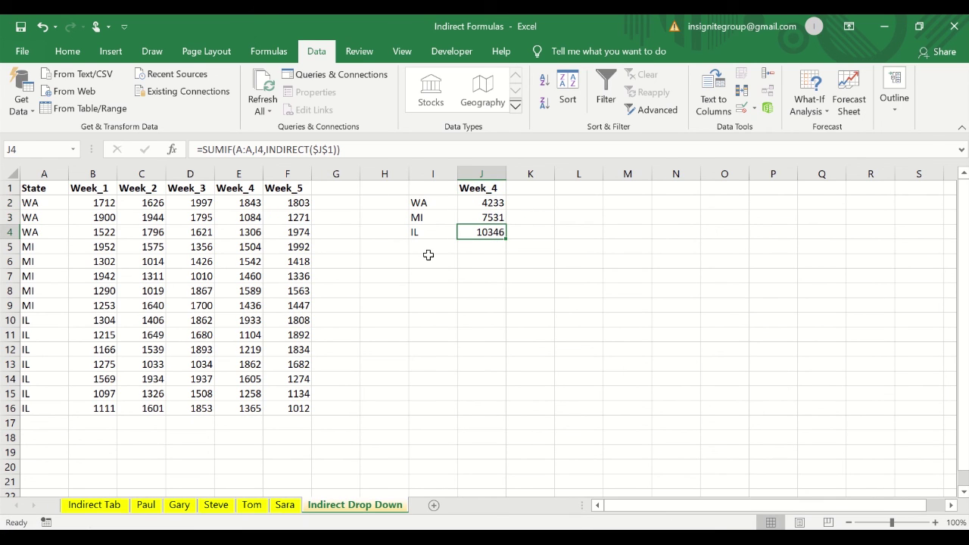
# - Review the copied SUMIF formulas in J2:J4 and their references without changing them
pyautogui.click(401, 147)
pyautogui.press('Escape')
pyautogui.press('Up')
pyautogui.click(402, 146)
pyautogui.press('Escape')
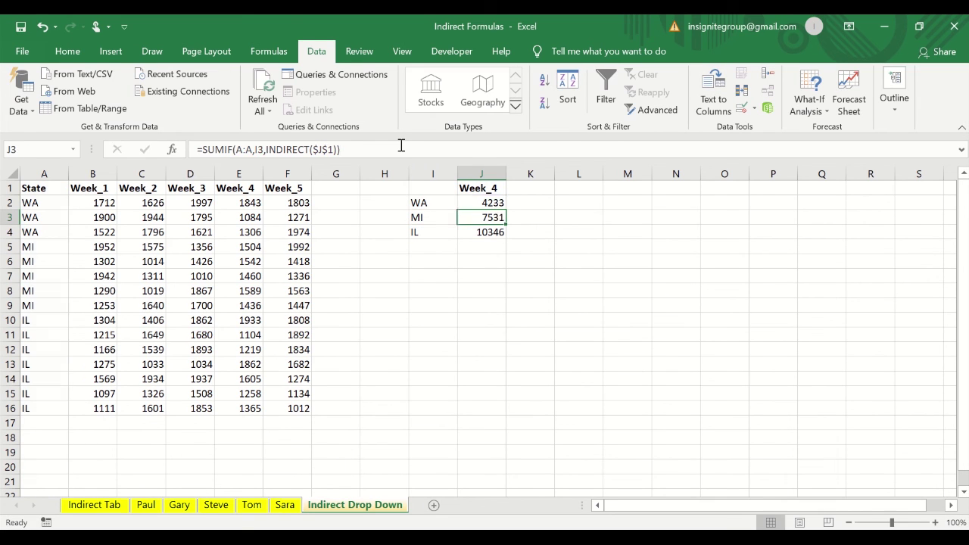
pyautogui.press('Up')
pyautogui.press('Down')
pyautogui.press('Down')
pyautogui.press('Down')
pyautogui.press('Up')
pyautogui.press('Up')
pyautogui.press('Up')
pyautogui.press('Up')
pyautogui.press('Down')
pyautogui.press('Down')
pyautogui.press('Down')
pyautogui.press('Up')
pyautogui.press('Up')
pyautogui.press('Up')
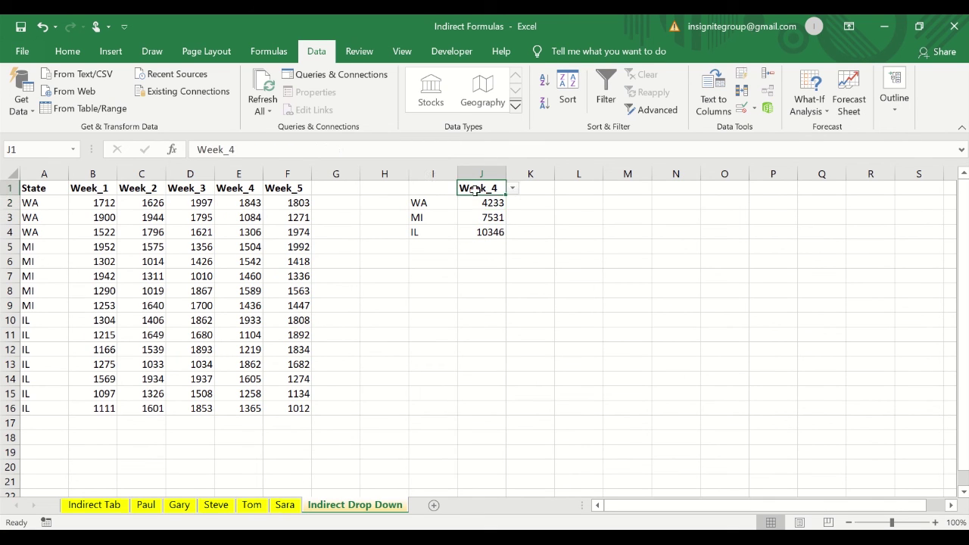
# - Choose Week_1 in the J1 drop-down and compare the state totals with the named column B
pyautogui.click(512, 189)
pyautogui.click(483, 200)
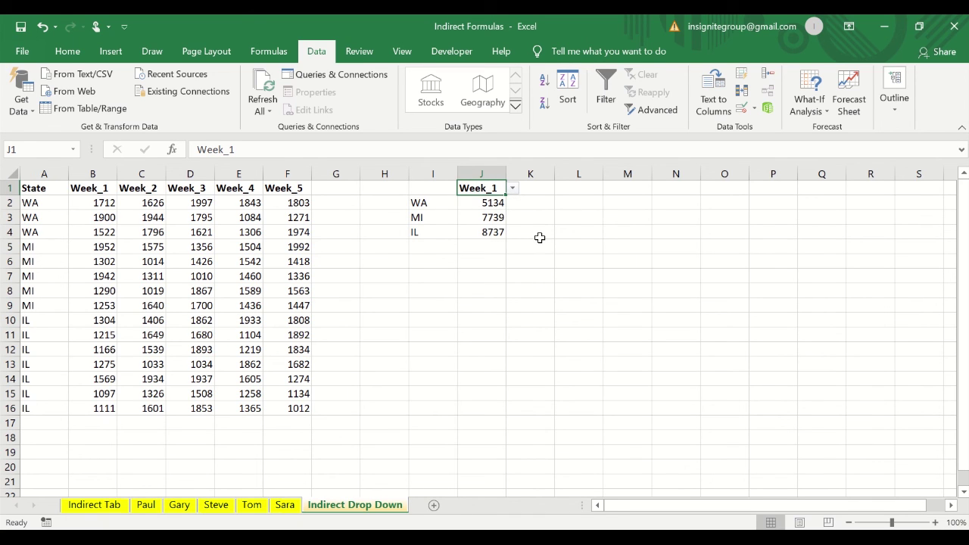
pyautogui.click(98, 165)
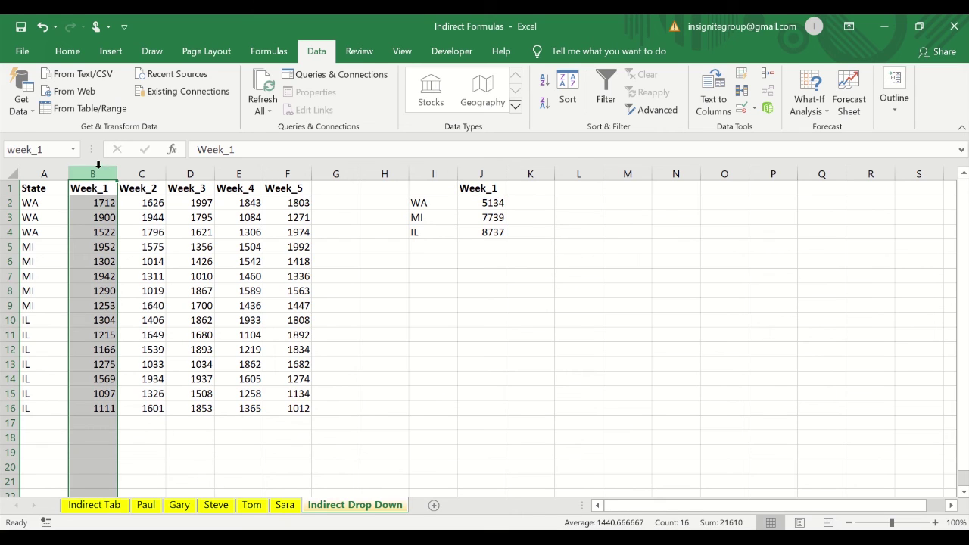
pyautogui.click(501, 186)
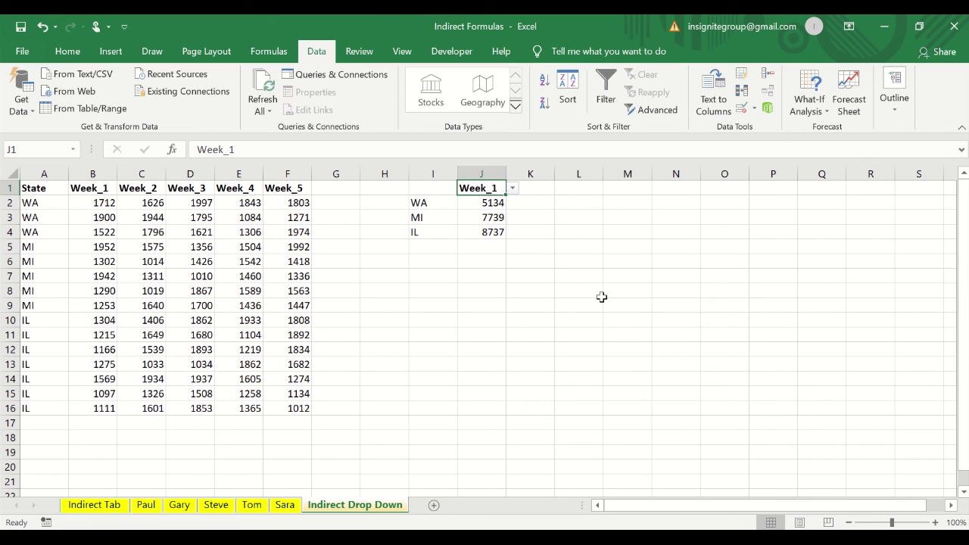
pyautogui.click(470, 202)
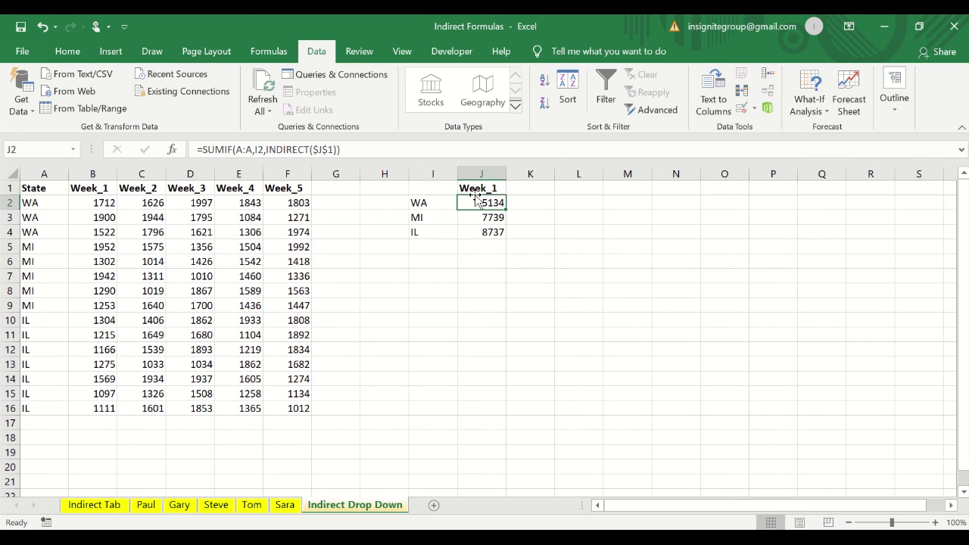
# - Choose Week_2 in the J1 drop-down and check the WA total against the sum of C2:C4
pyautogui.click(496, 187)
pyautogui.click(513, 188)
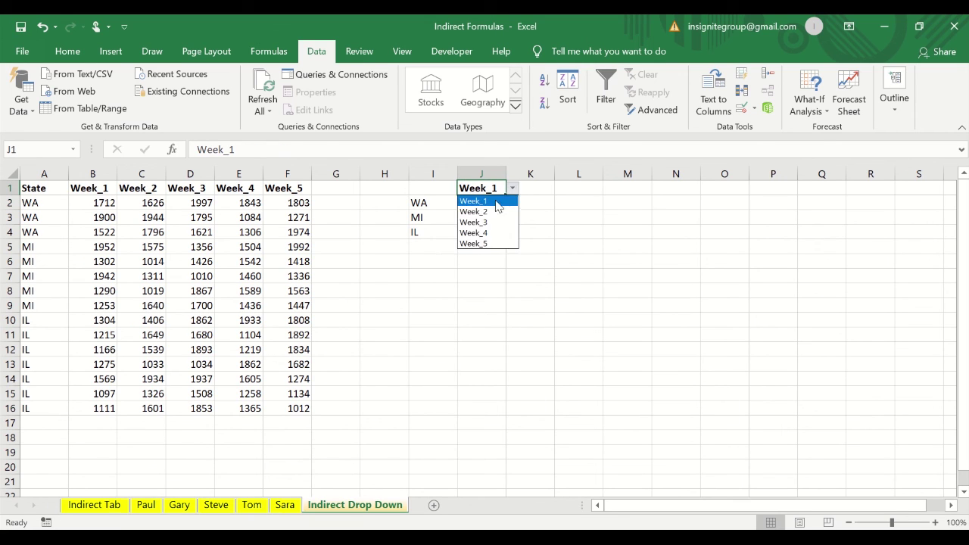
pyautogui.click(488, 209)
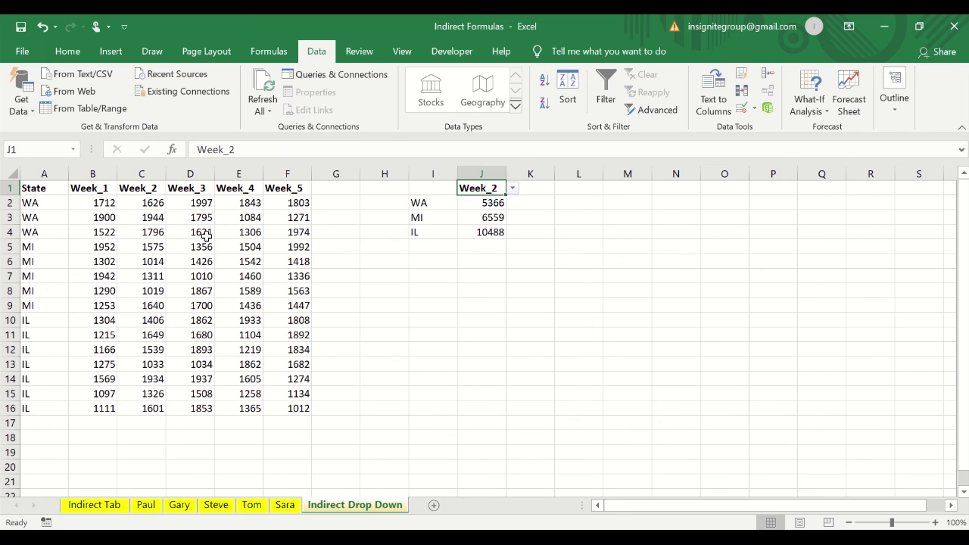
pyautogui.click(154, 217)
pyautogui.press('Up')
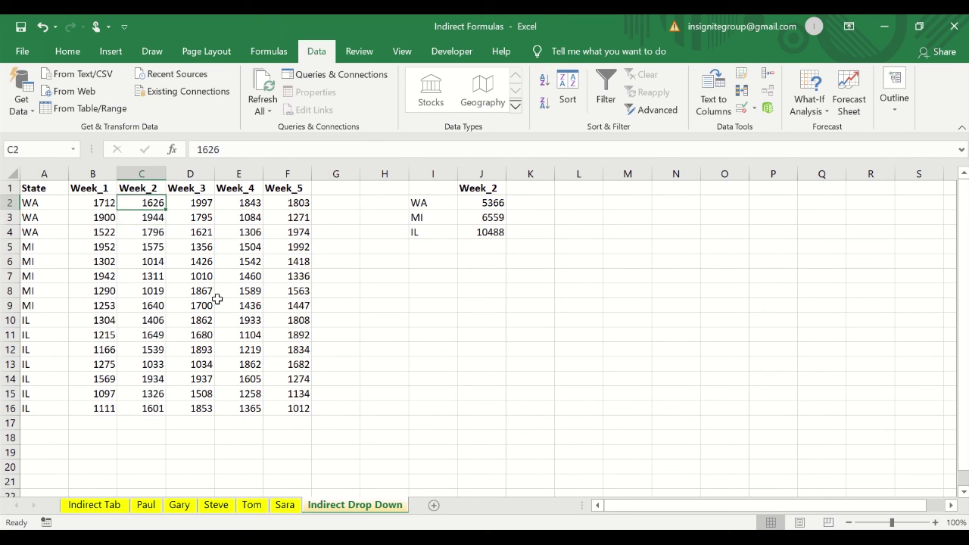
pyautogui.hotkey('shift', 'Down')
pyautogui.hotkey('shift', 'Down')
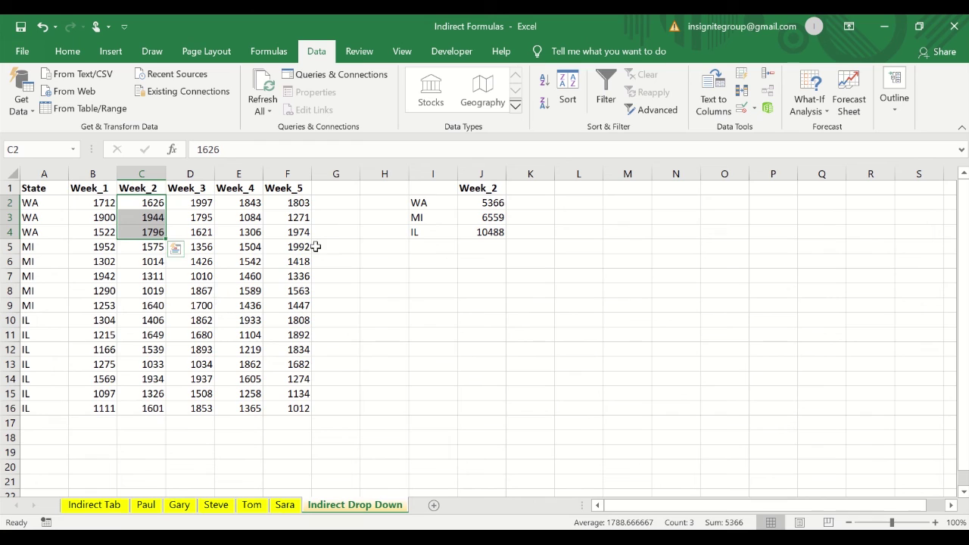
# - Choose Week_4 in the J1 drop-down and check the WA total against the sum of E2:E4
pyautogui.click(491, 186)
pyautogui.click(512, 188)
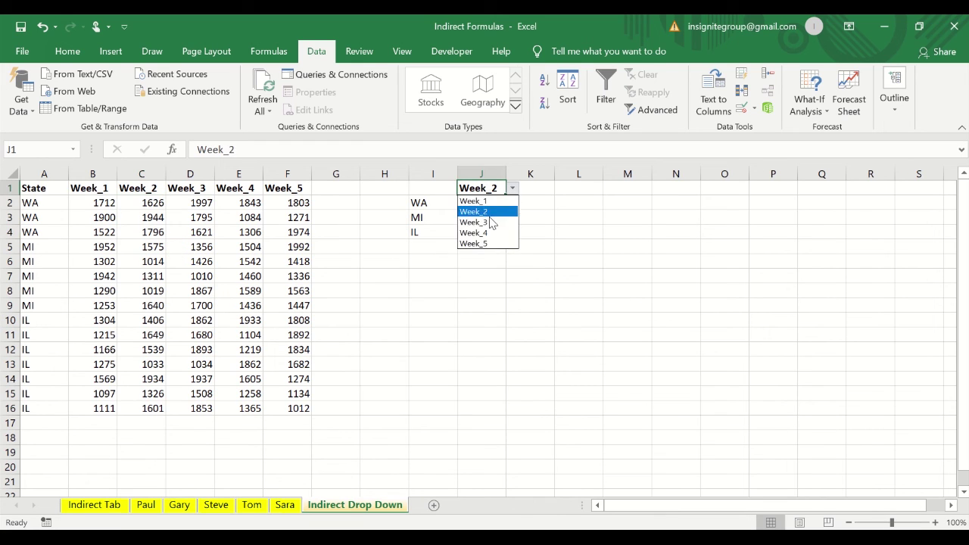
pyautogui.click(488, 226)
pyautogui.click(280, 215)
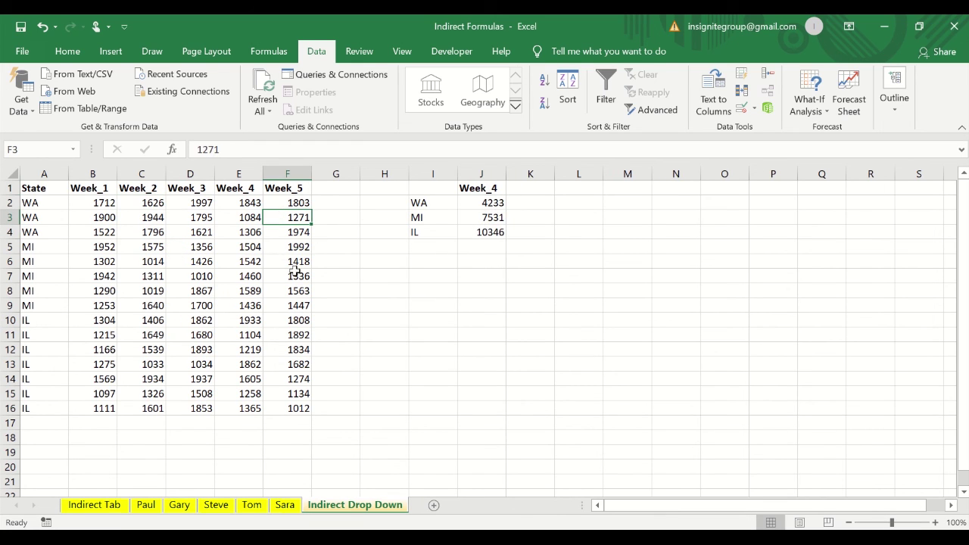
pyautogui.press('Left')
pyautogui.press('Up')
pyautogui.hotkey('shift', 'Down')
pyautogui.hotkey('shift', 'Down')
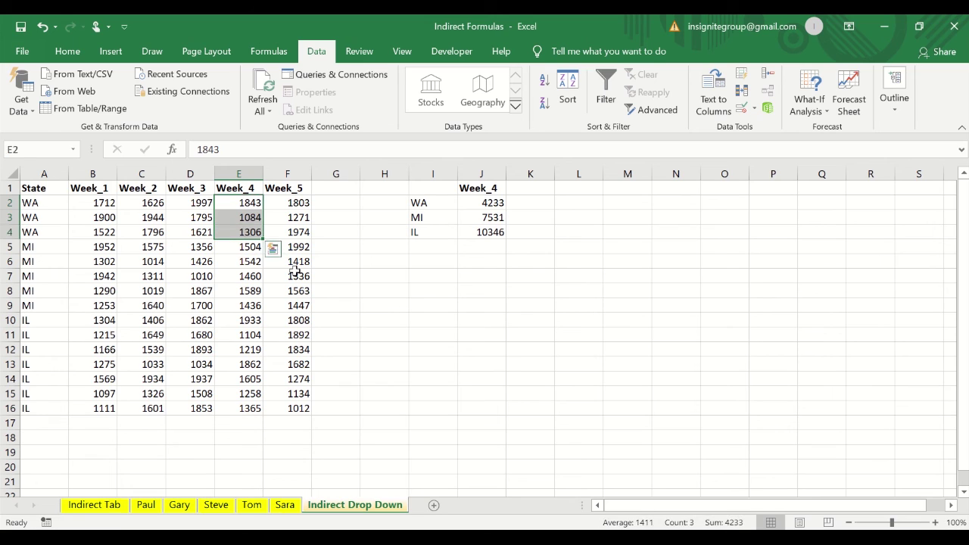
# - Examine the Week_4 summary rows for WA, MI and IL and the formulas behind their totals
pyautogui.press('Right')
pyautogui.press('Right')
pyautogui.press('Right')
pyautogui.press('Right')
pyautogui.press('Right')
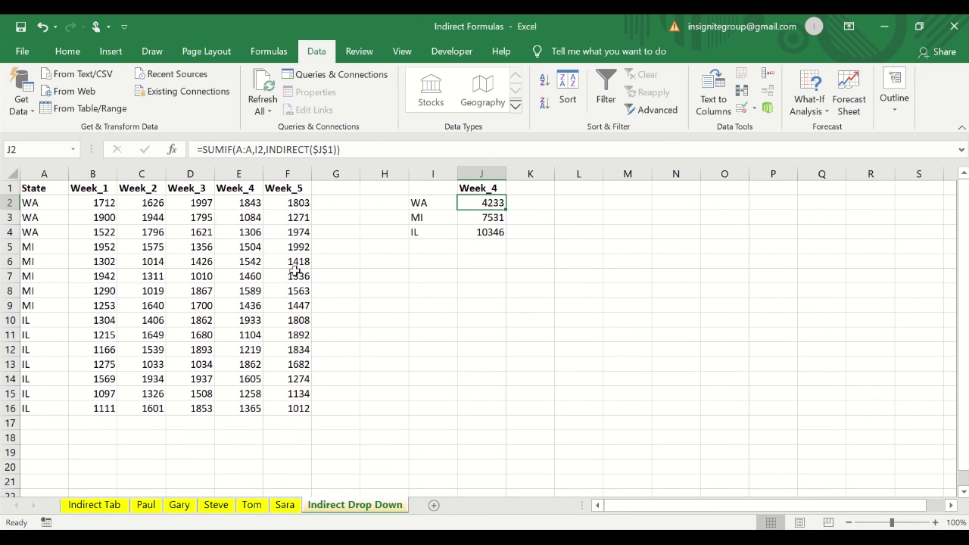
pyautogui.press('Down')
pyautogui.press('Down')
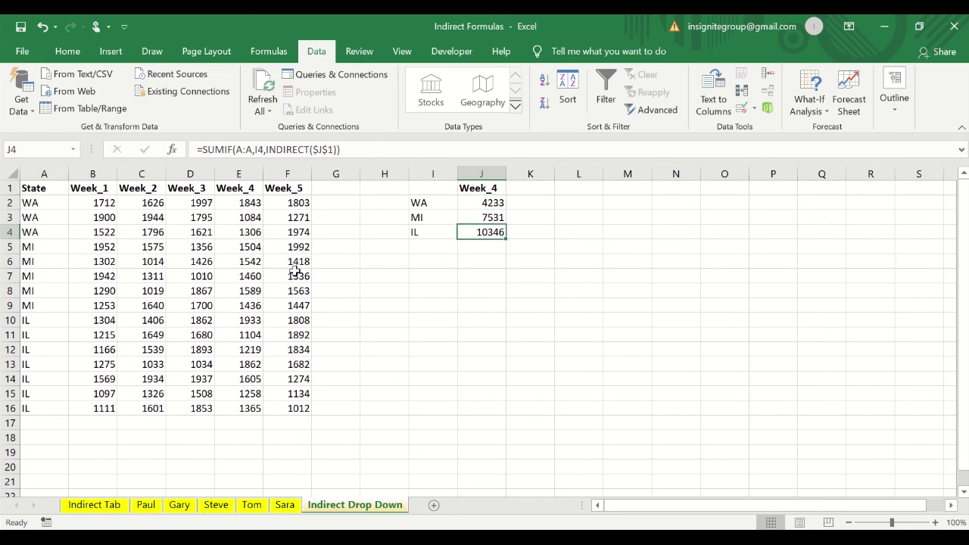
pyautogui.press('Up')
pyautogui.press('Up')
pyautogui.press('Left')
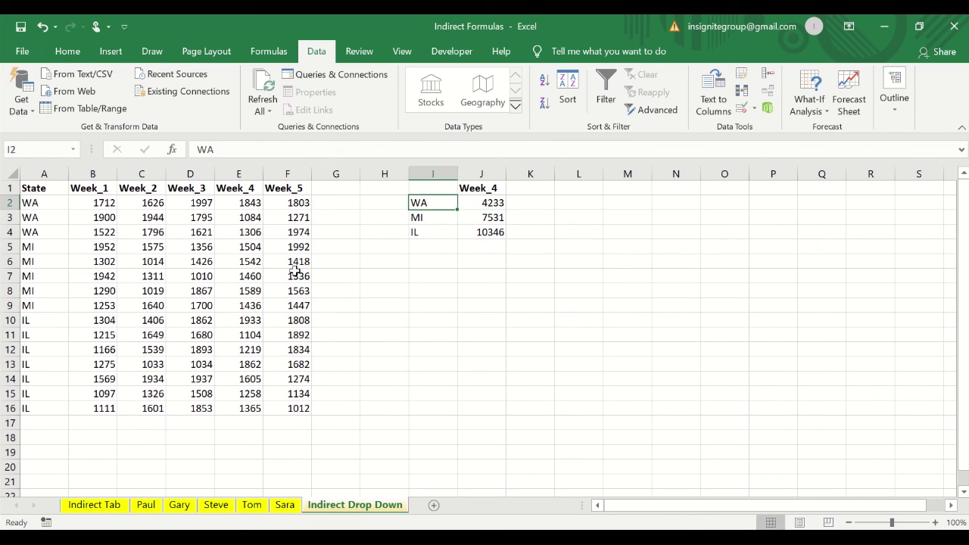
pyautogui.hotkey('shift', 'Right')
pyautogui.hotkey('shift', 'Right')
pyautogui.press('Down')
pyautogui.press('Right')
pyautogui.press('Up')
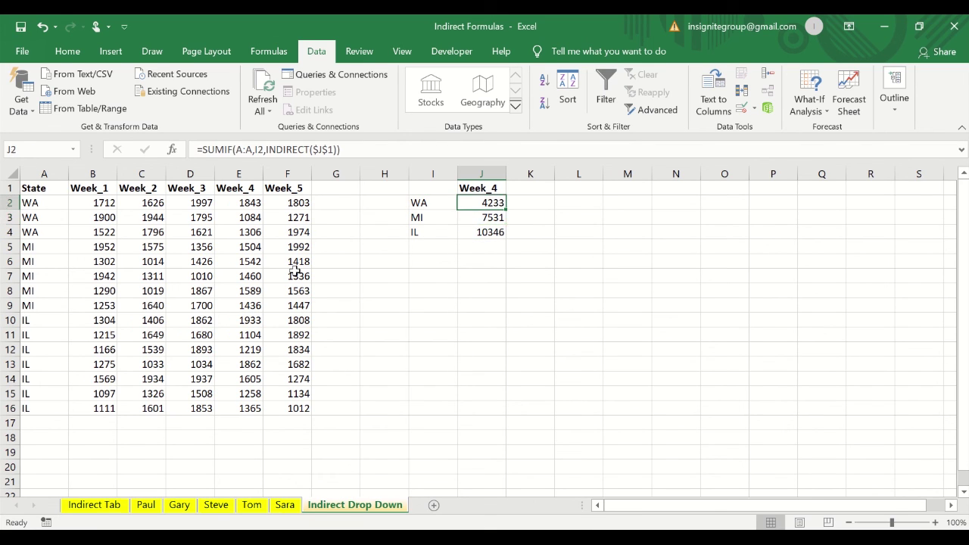
# - Inspect the named week columns B through F and the week selection in J1
pyautogui.click(103, 173)
pyautogui.click(143, 171)
pyautogui.click(187, 173)
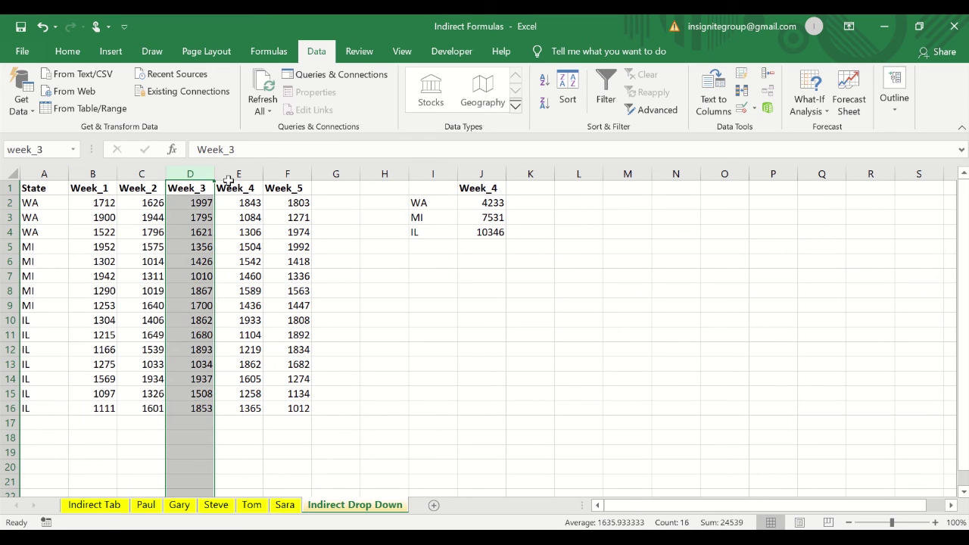
pyautogui.click(230, 182)
pyautogui.click(281, 171)
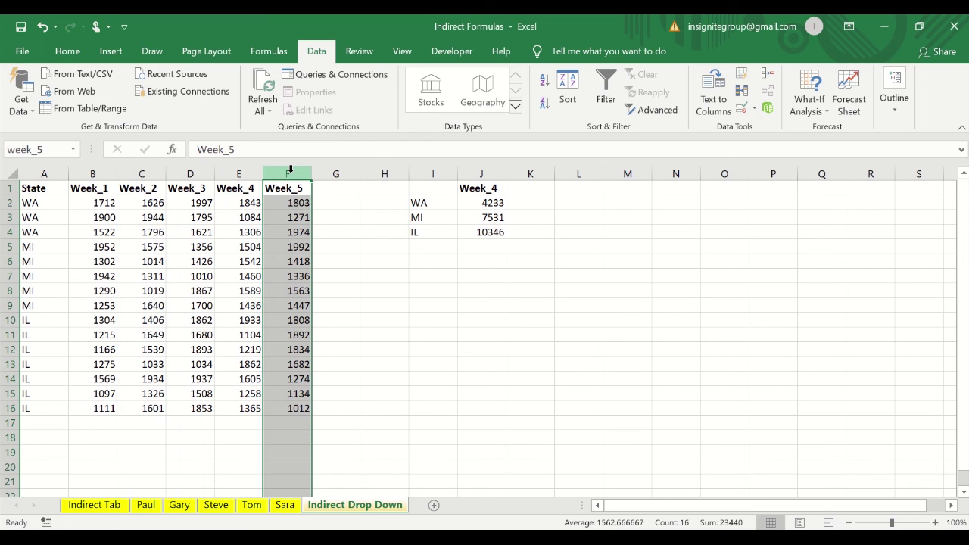
pyautogui.click(480, 193)
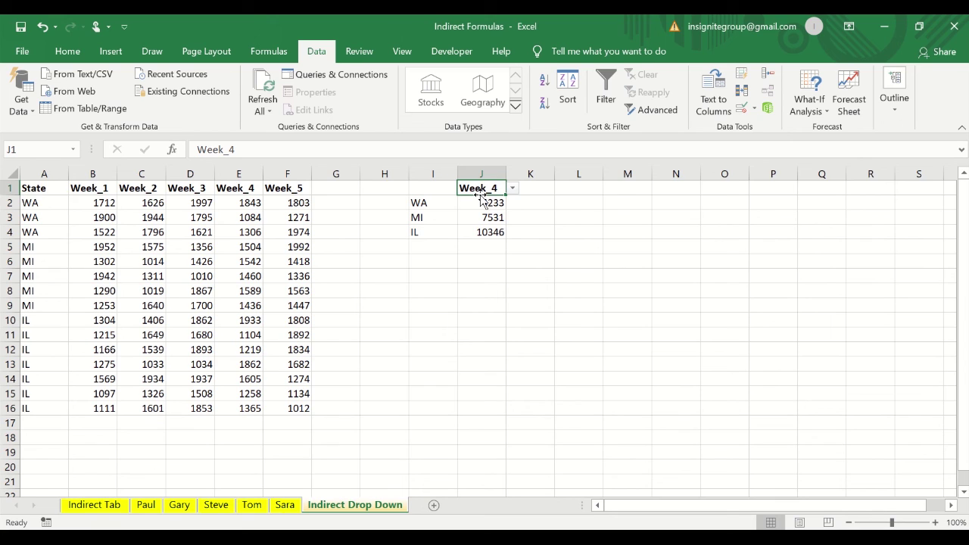